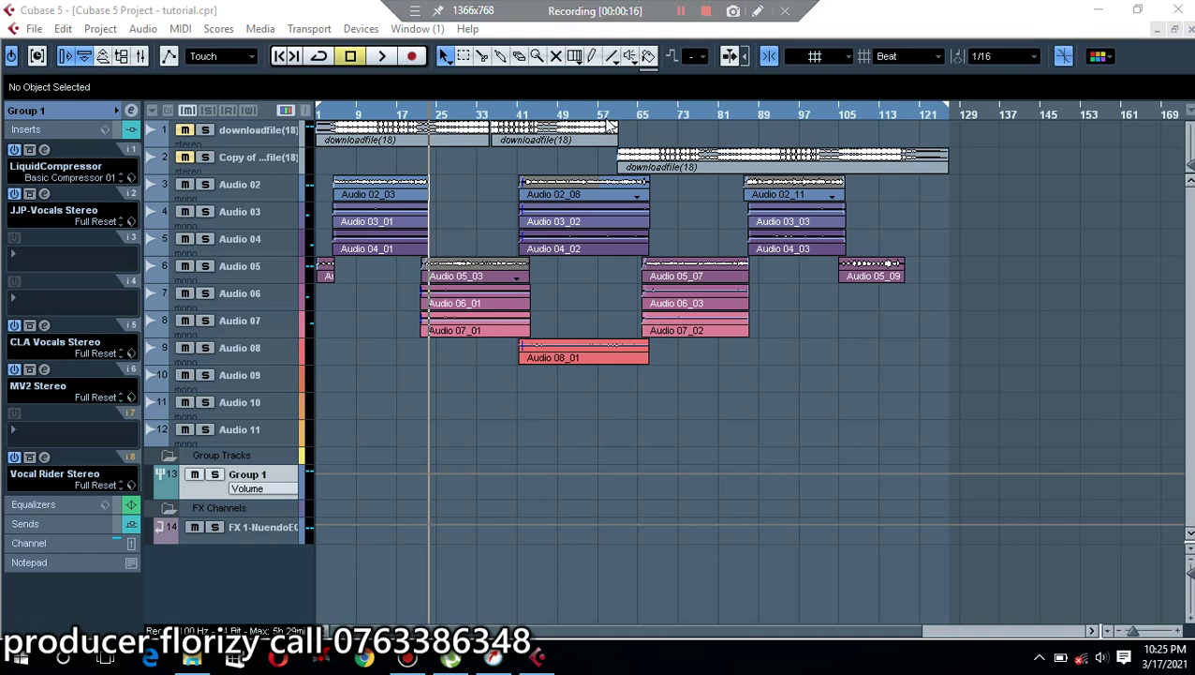
- Display the transport panel and reposition it in the empty area below the tracks
key(F2)
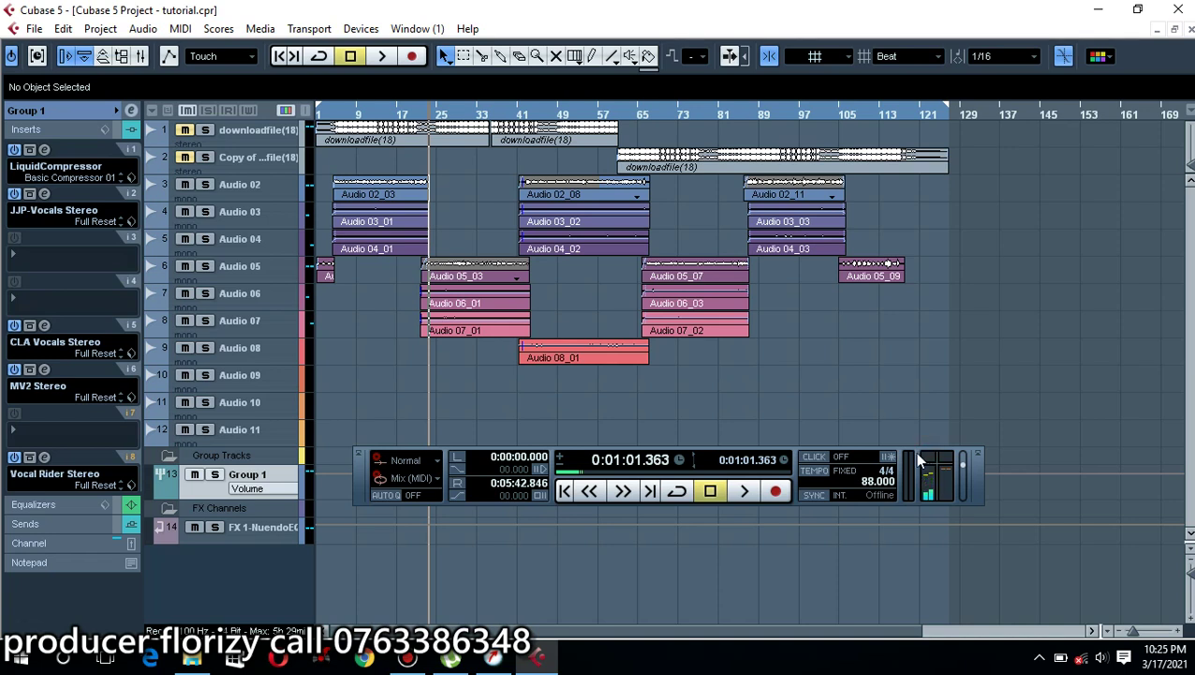
drag(918, 459, 881, 578)
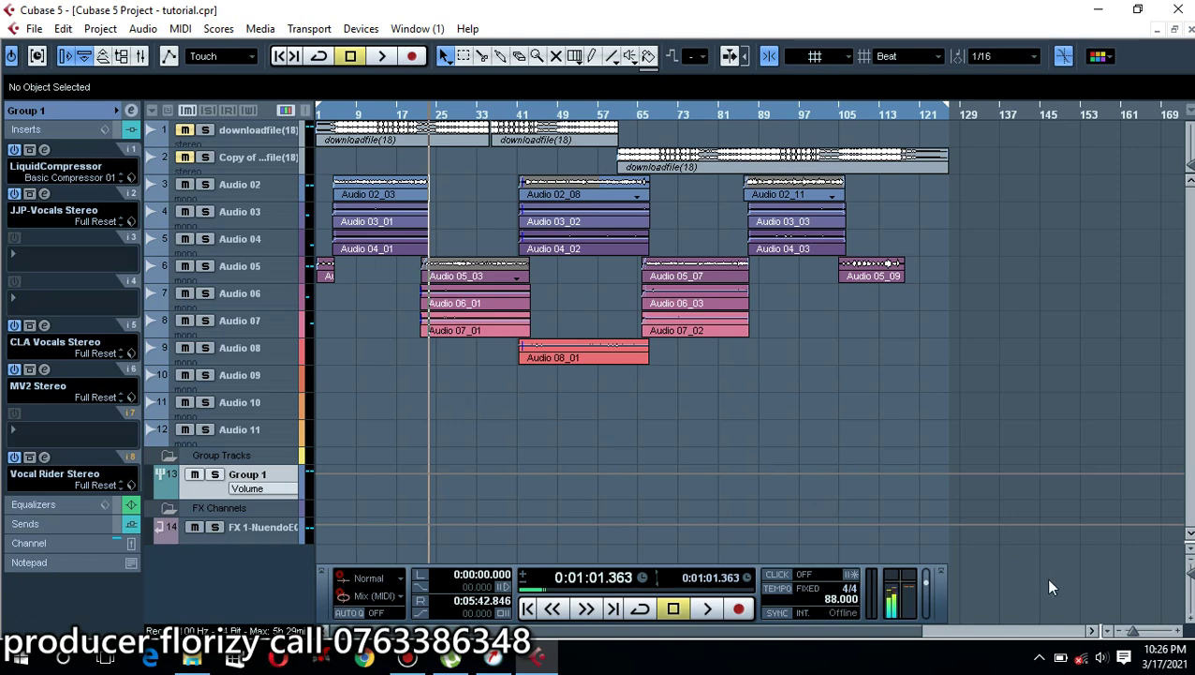
drag(1134, 635, 1137, 637)
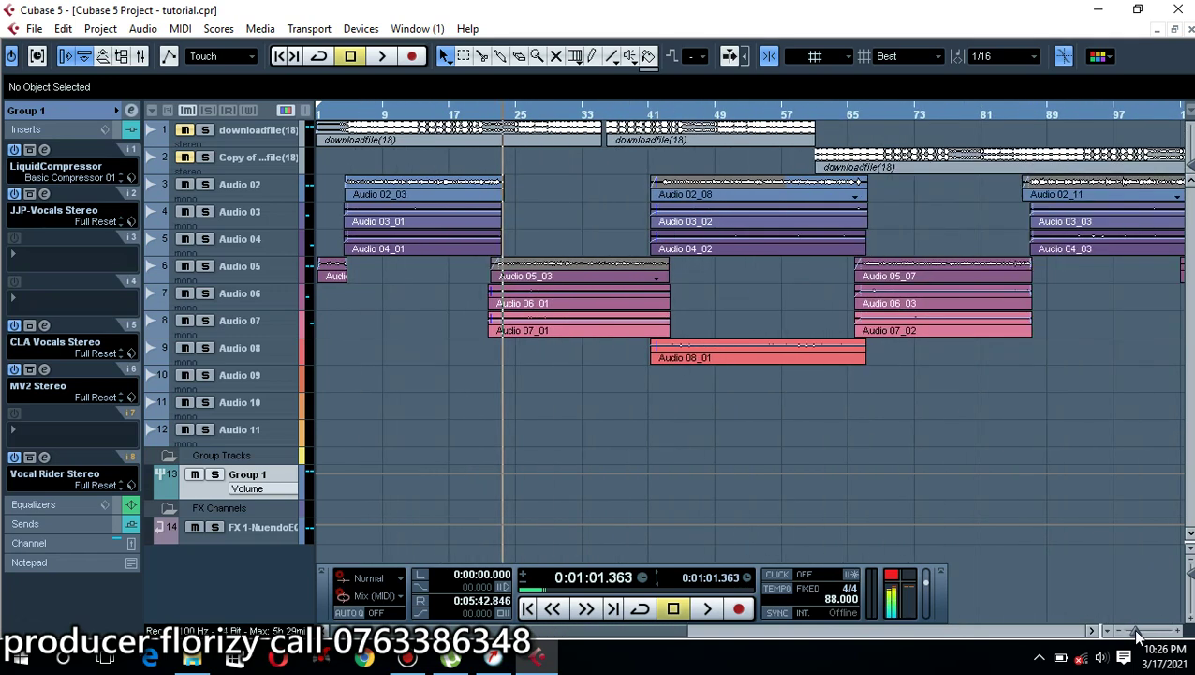
click(889, 583)
key(F2)
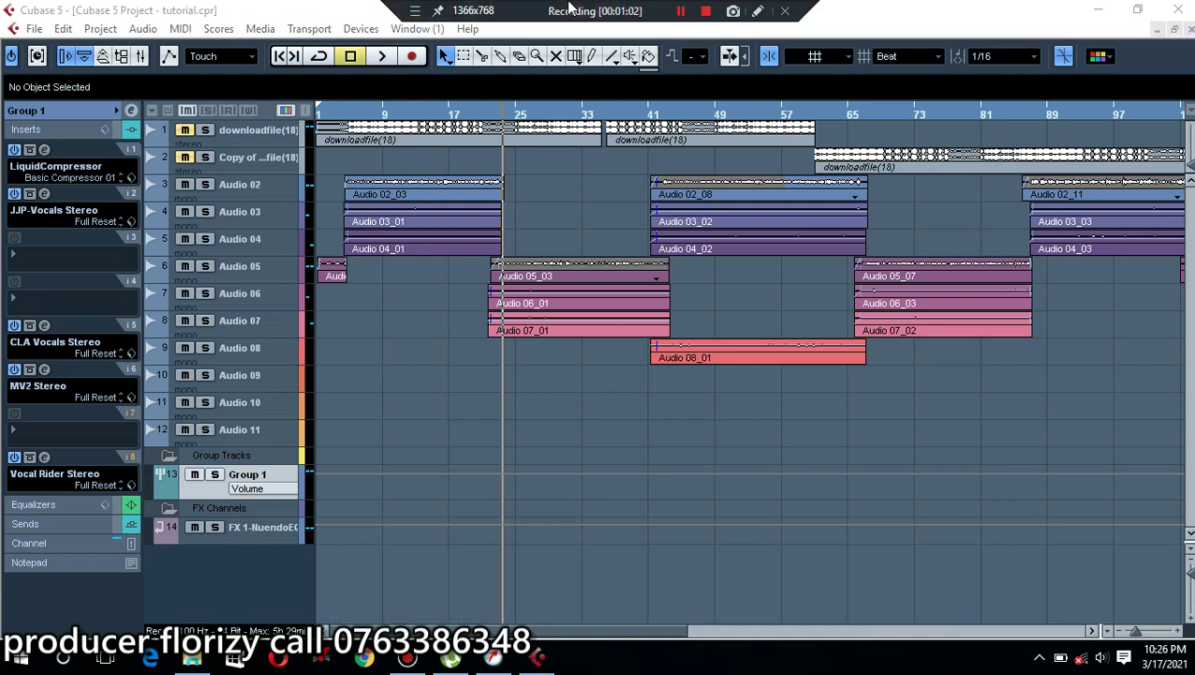
key(F2)
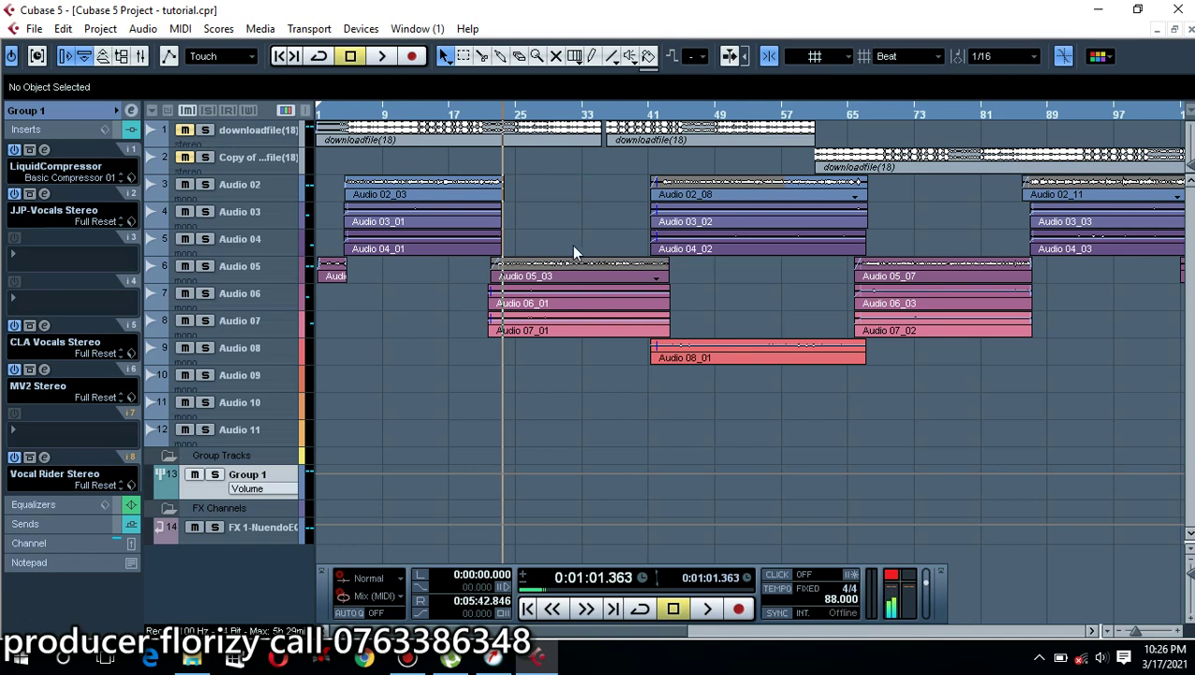
- Set the locators around the Audio 05_03 clip, adjust the range to 0:01:00.000–0:01:55.227, and place the cursor near its start
click(579, 278)
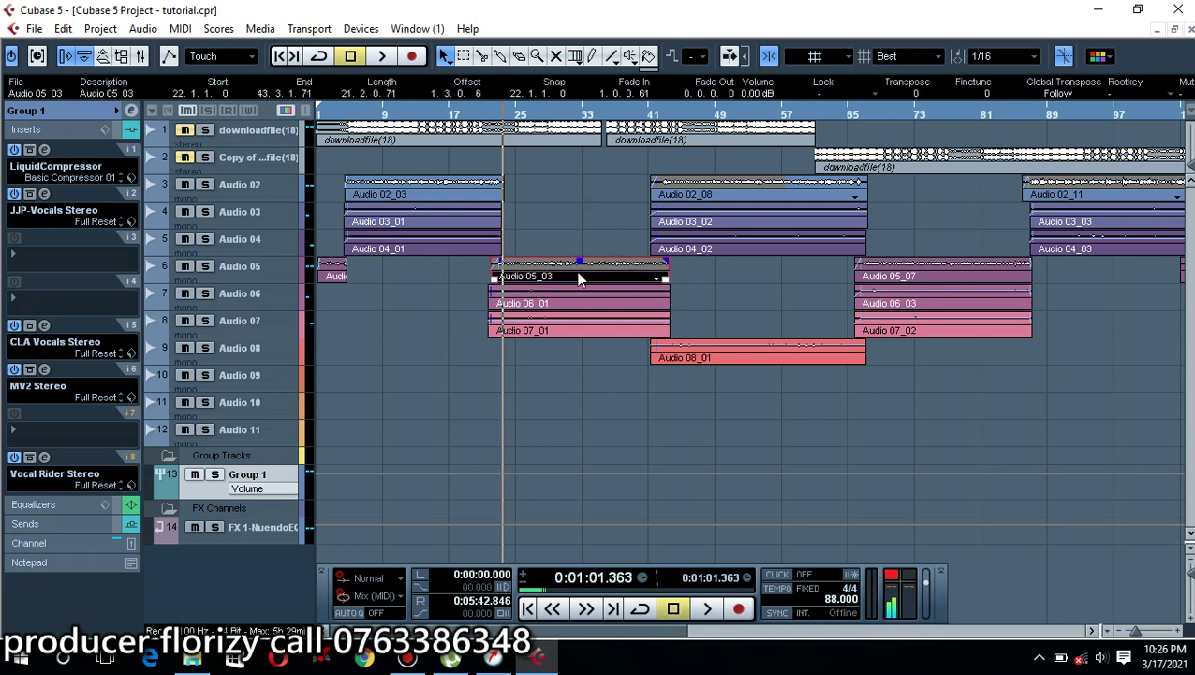
key(p)
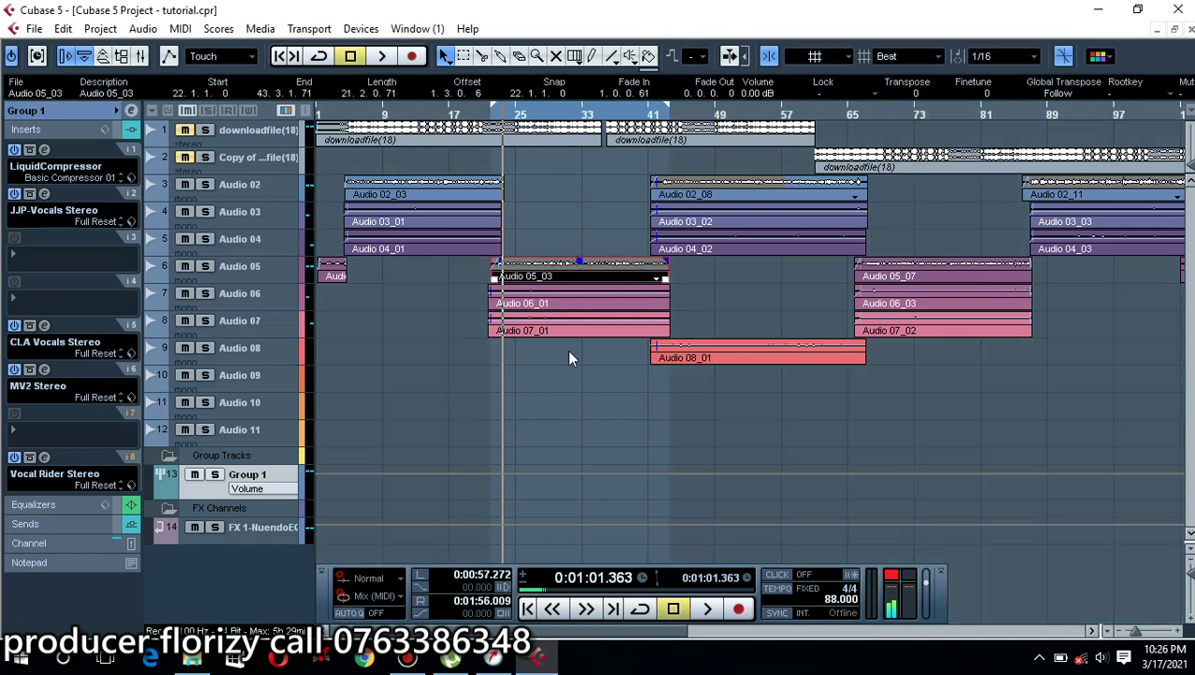
click(574, 444)
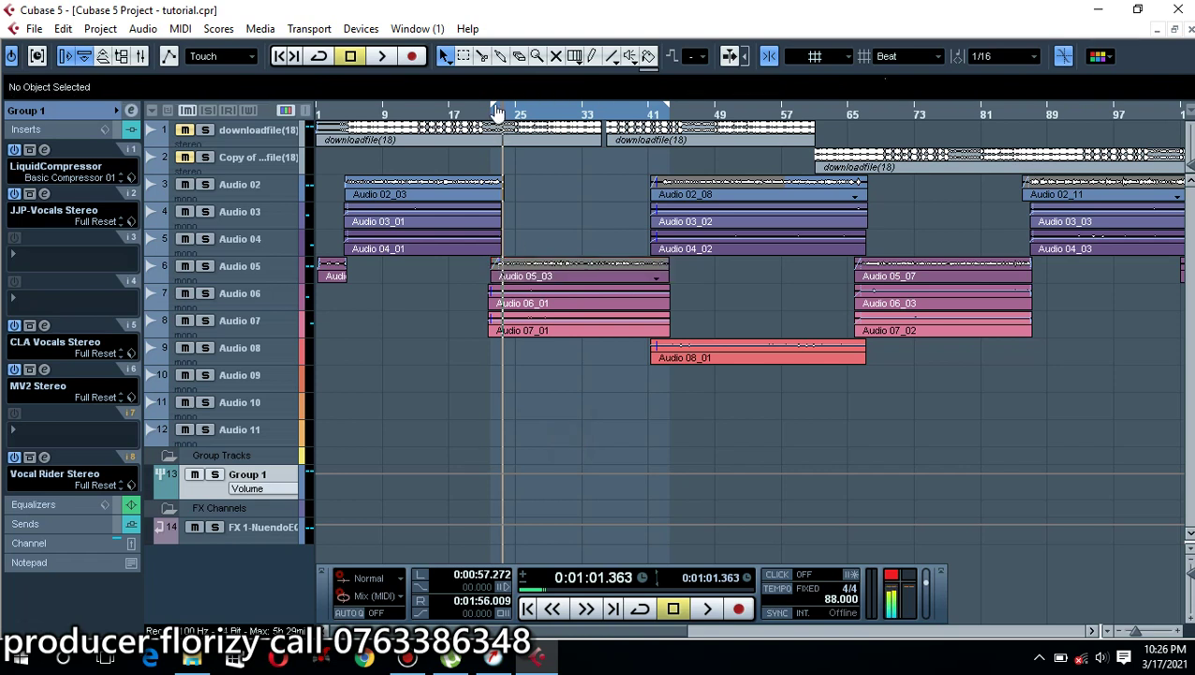
drag(496, 110, 501, 111)
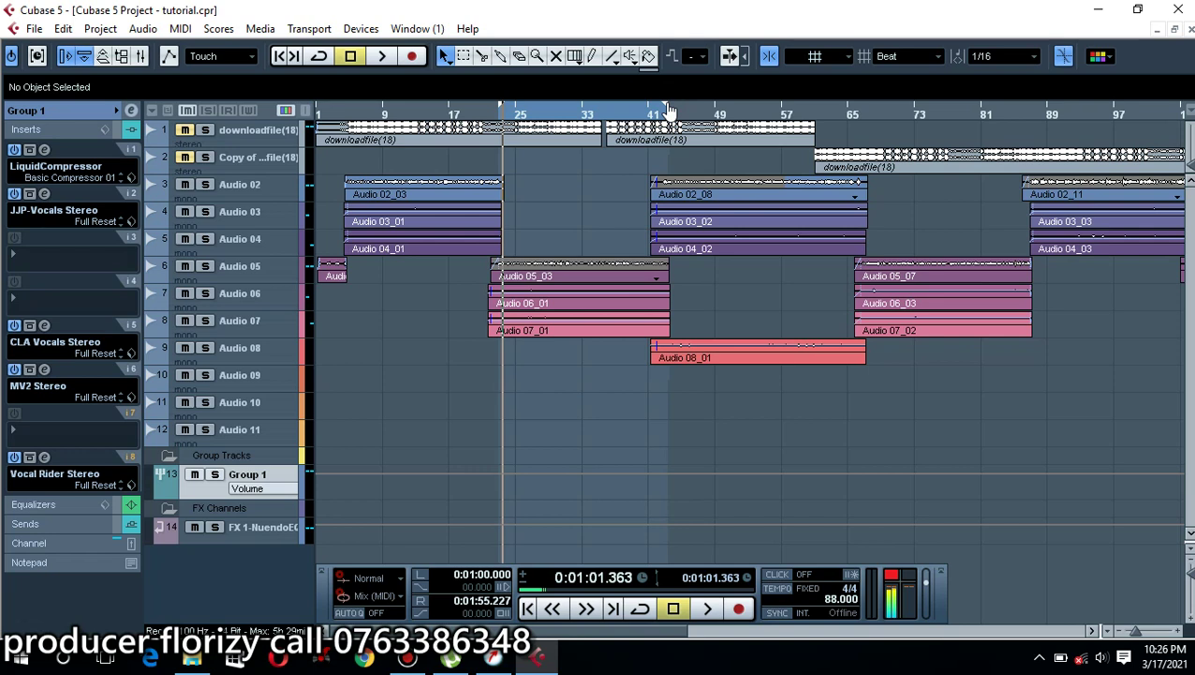
click(498, 113)
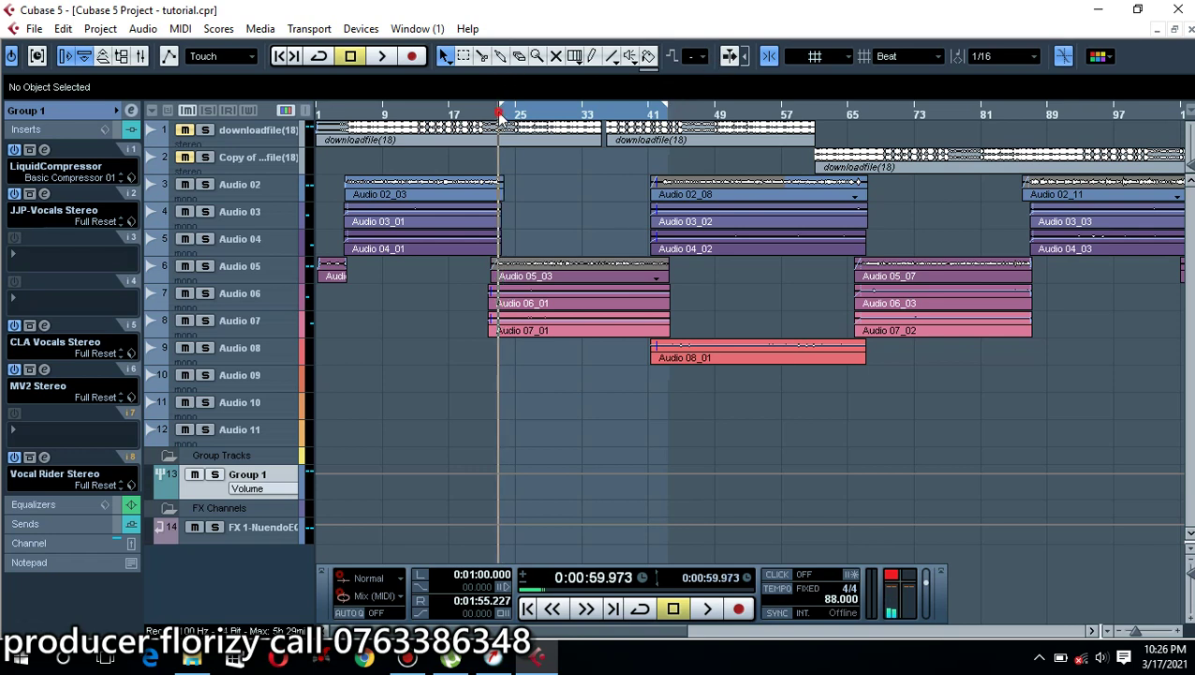
- Enable cycle mode, audition the range between the locators, and stop playback at the left locator
click(319, 57)
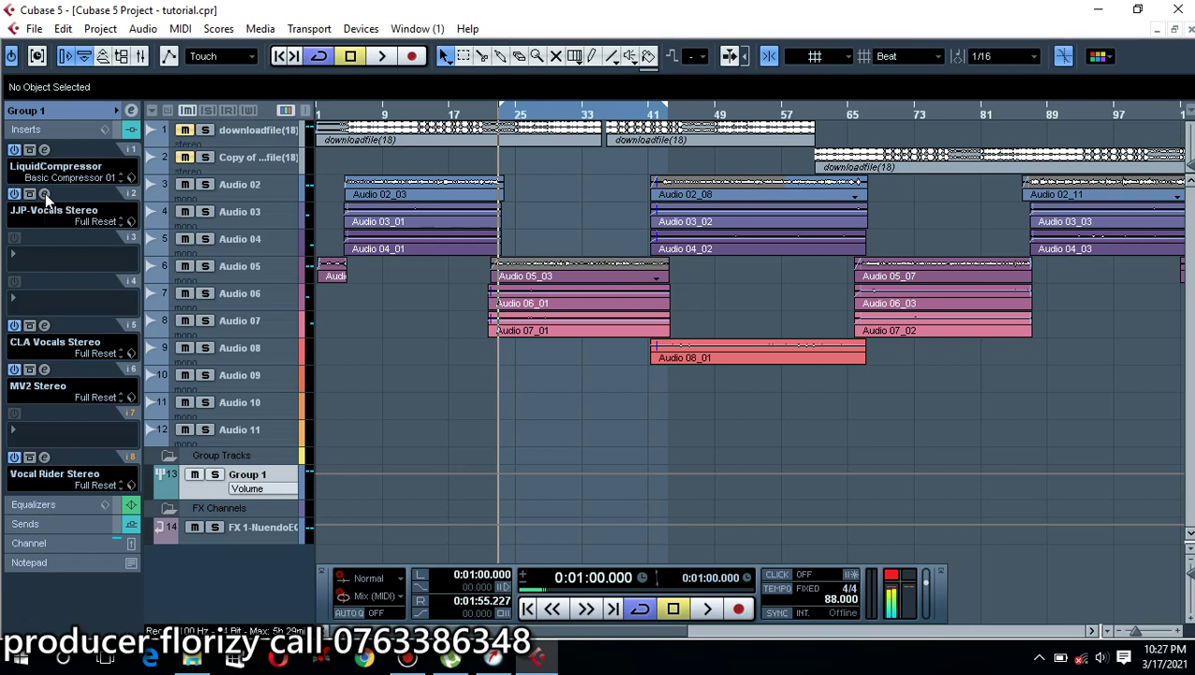
key(space)
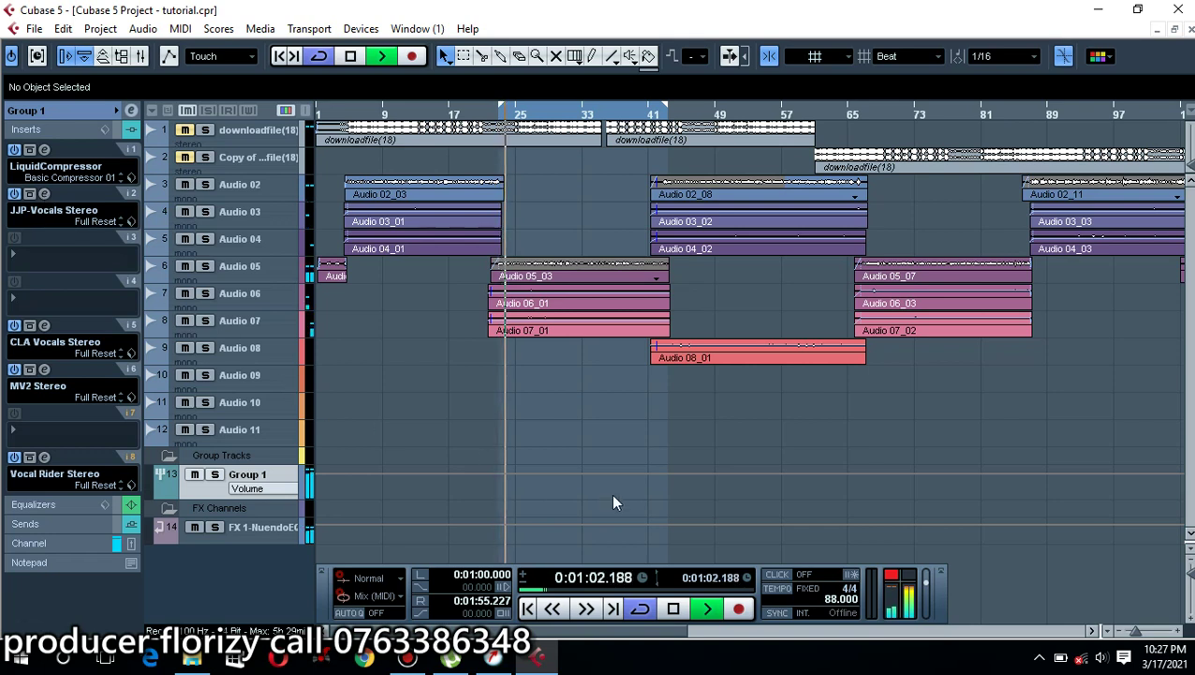
key(F2)
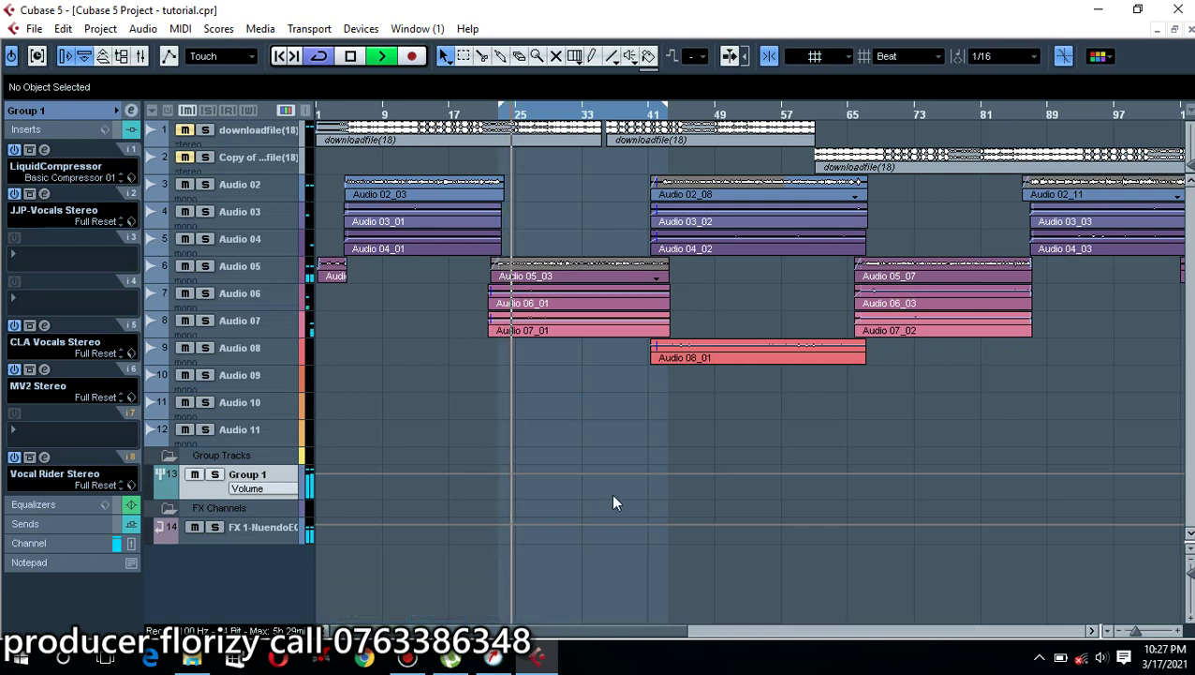
key(F2)
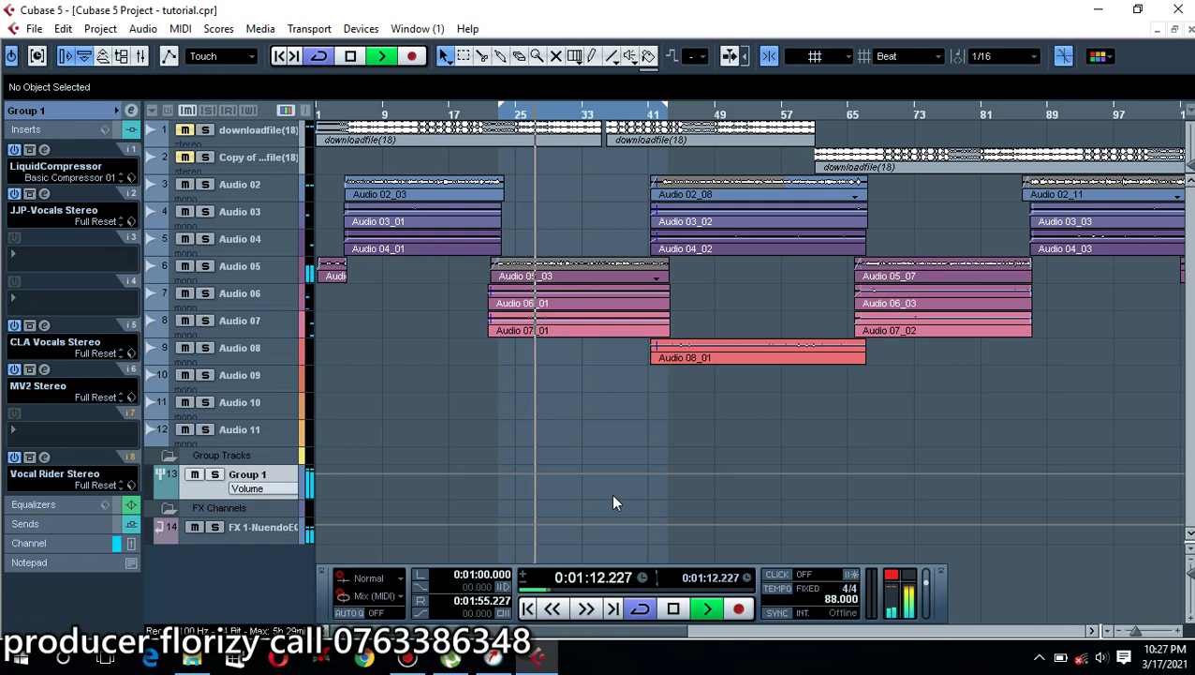
key(KP_1)
key(space)
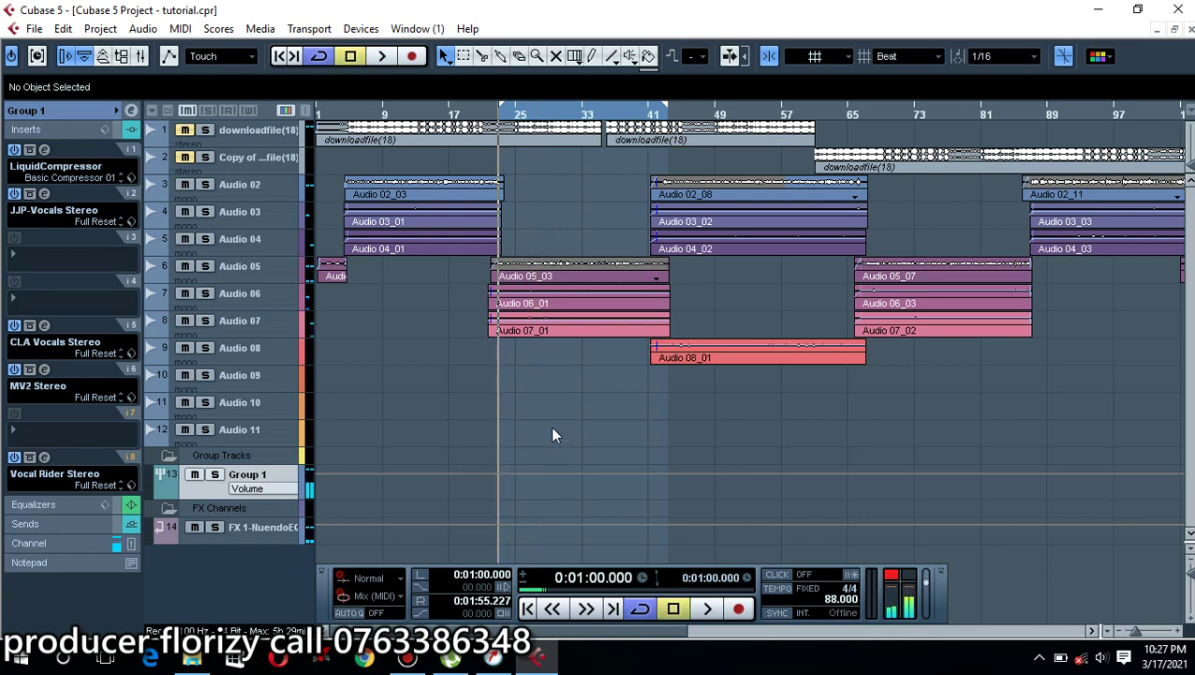
- Turn off cycle mode and audition the vocals from about 0:10.956, 1:49.772 and 3:53.181, stopping playback at the end
drag(354, 114, 350, 115)
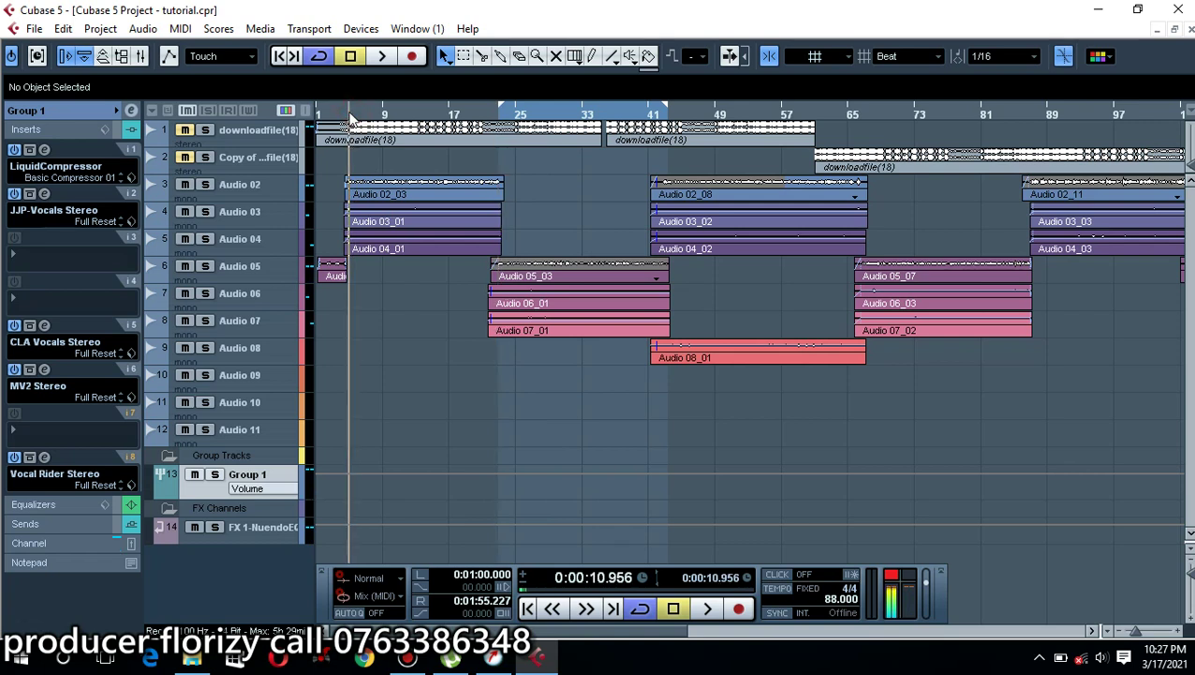
click(320, 62)
key(space)
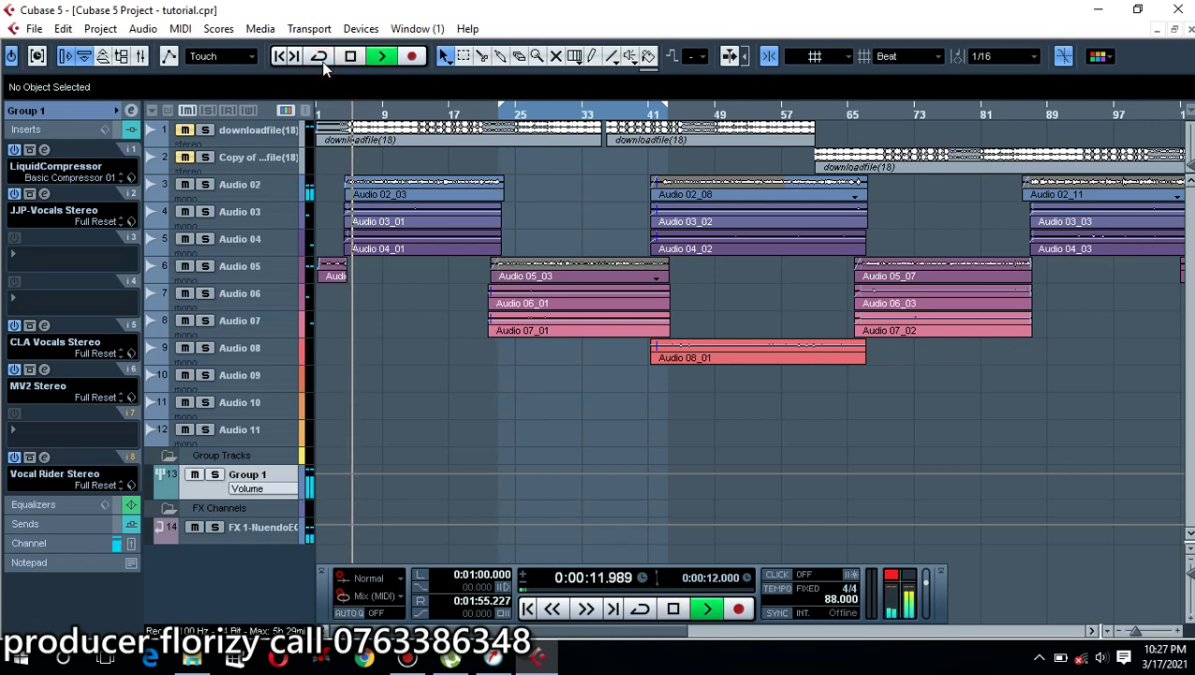
click(650, 110)
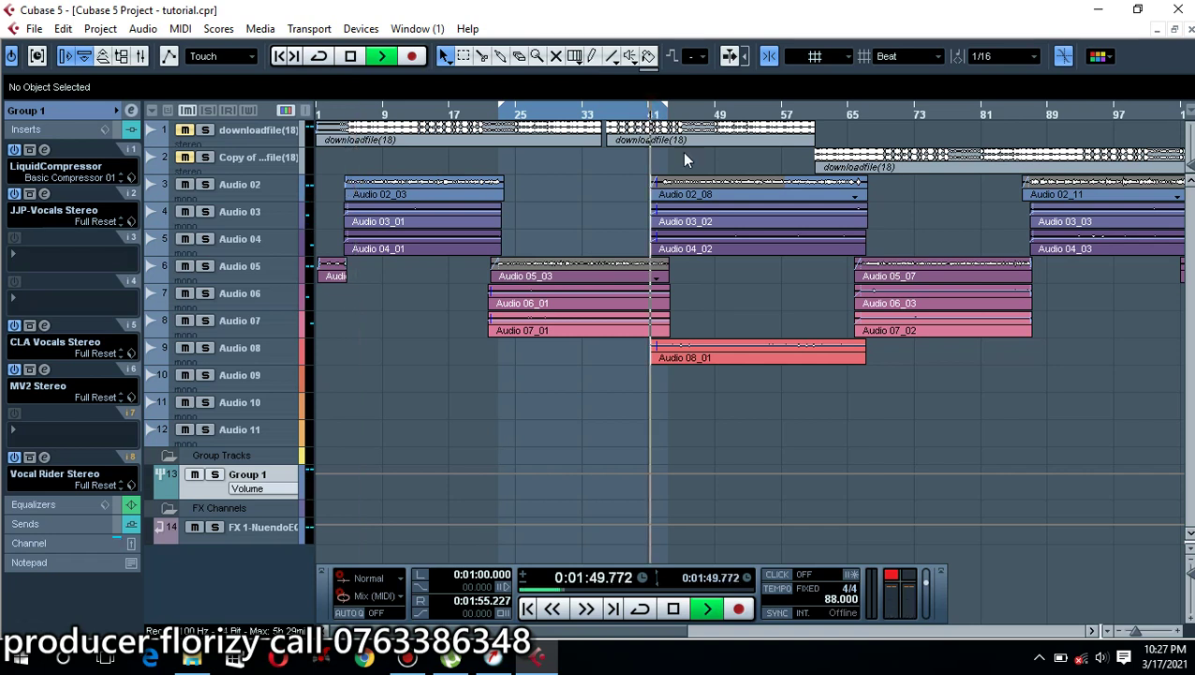
click(709, 194)
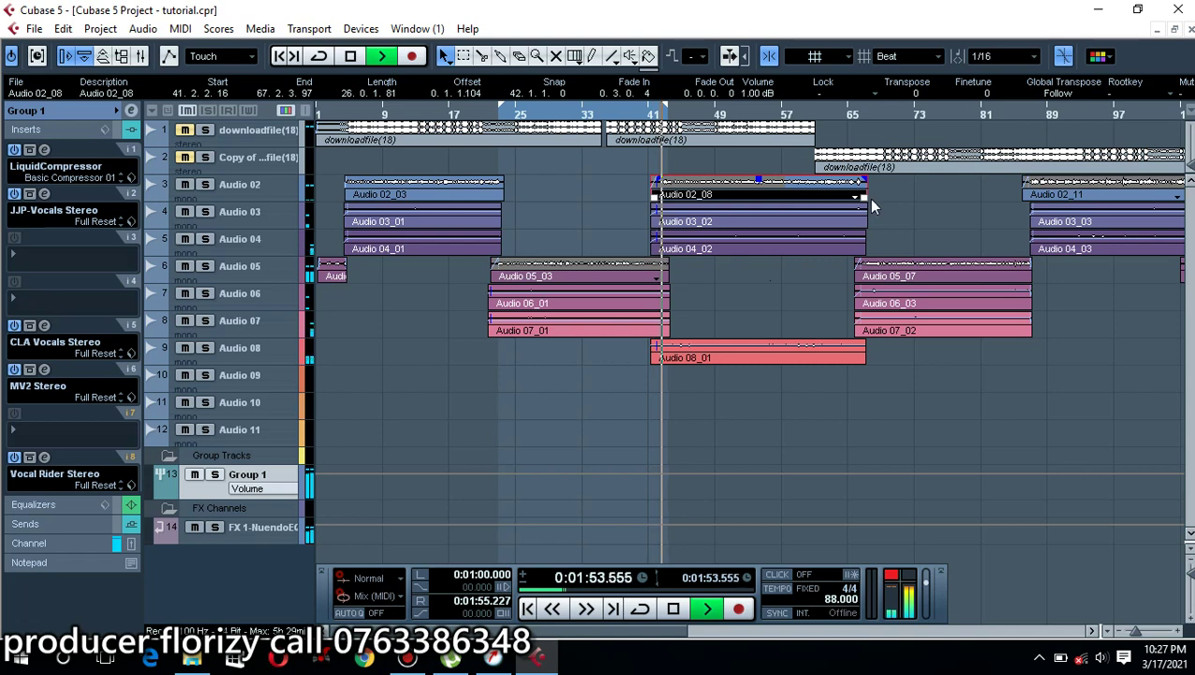
click(948, 272)
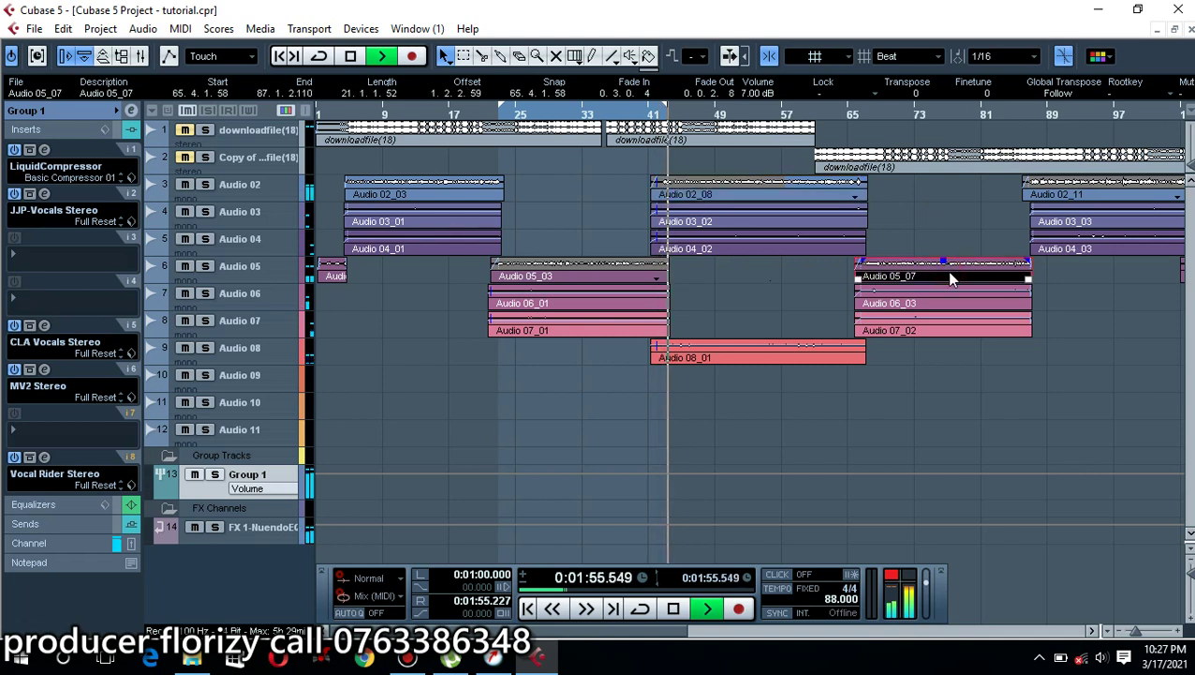
click(1051, 191)
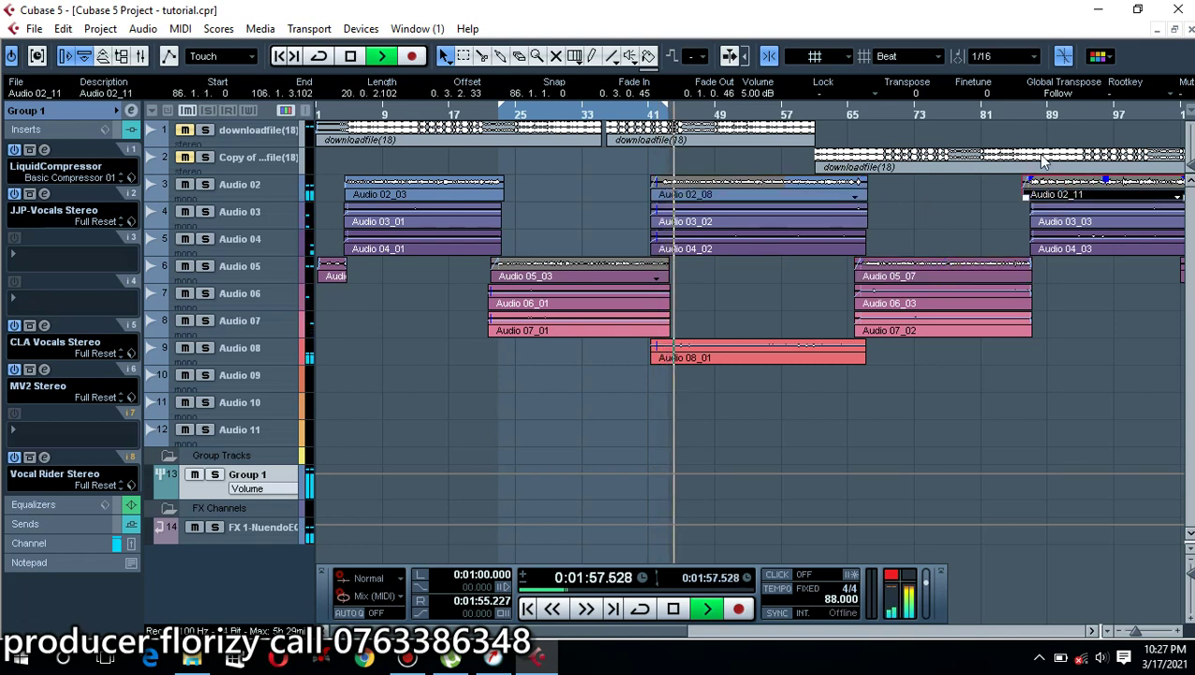
click(1029, 110)
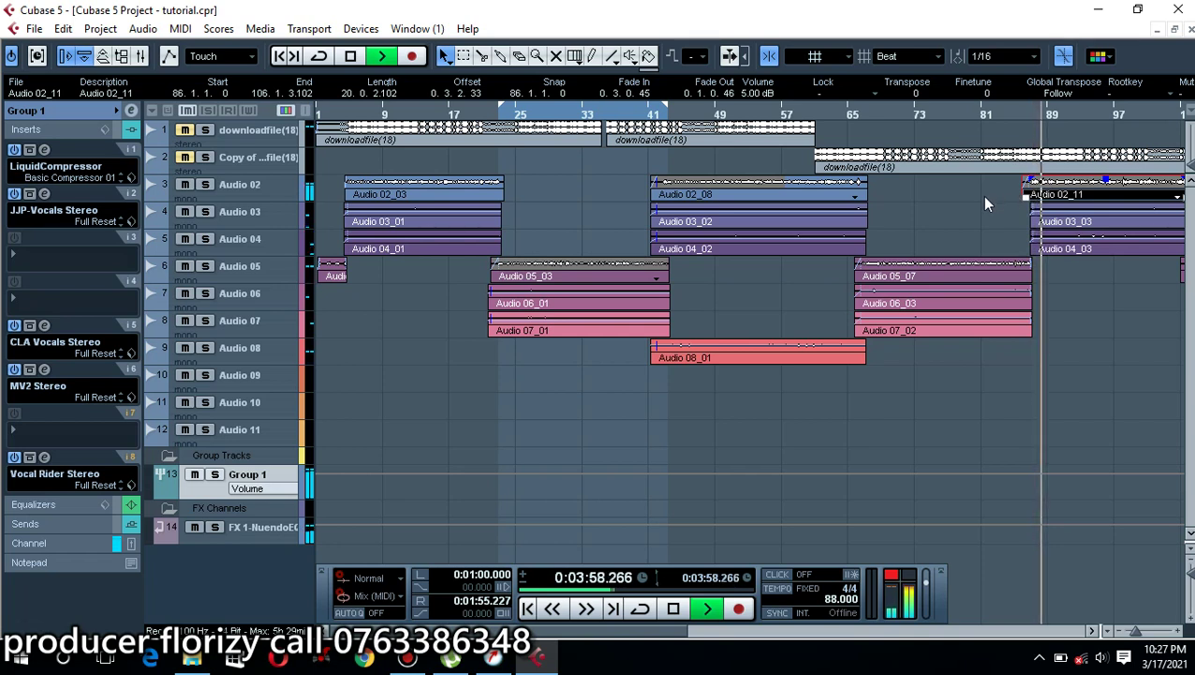
key(space)
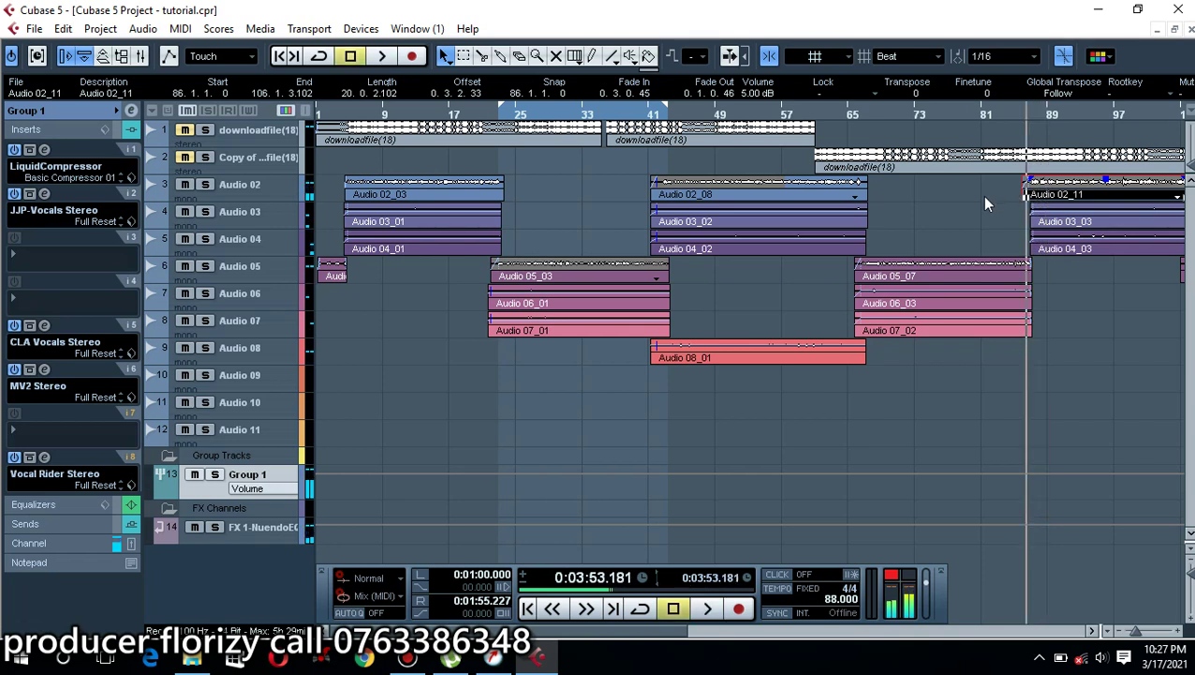
- Deselect the Audio 02_11 clip and return the playback cursor to about 0:01:00.681
click(930, 212)
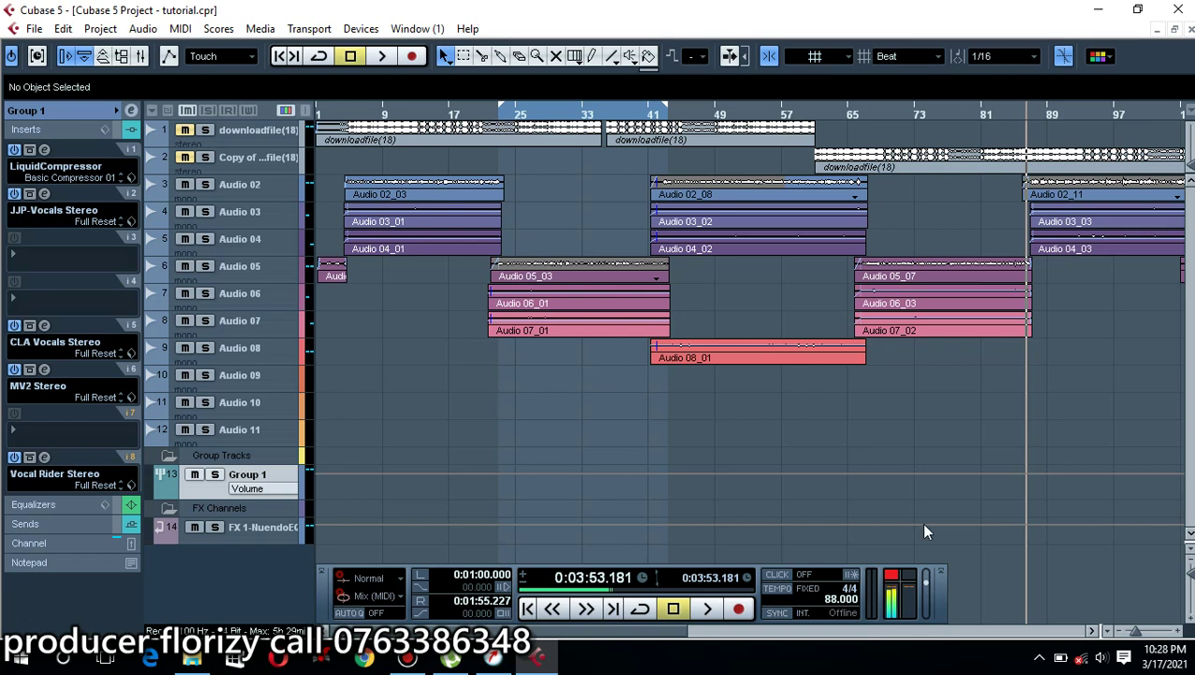
click(891, 581)
click(502, 114)
click(502, 116)
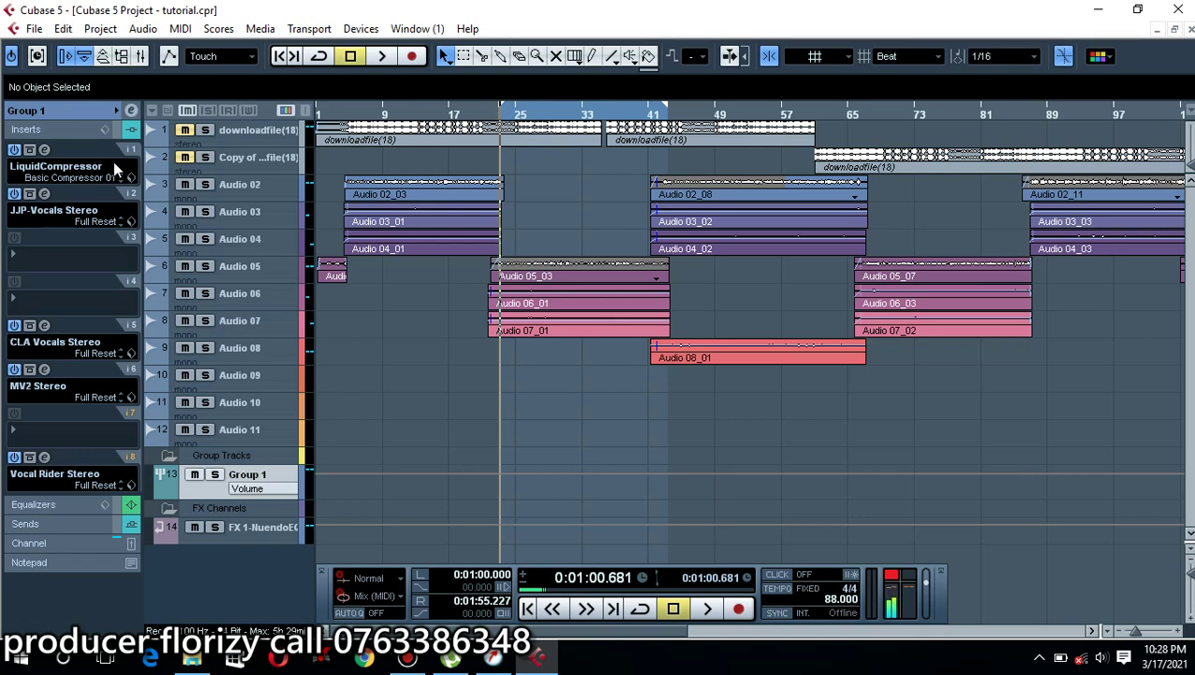
- Load the DeNoiser restoration plug-in into insert slot 3 of Group 1 and move its window higher over the arrangement
click(90, 253)
mouse_move(117, 359)
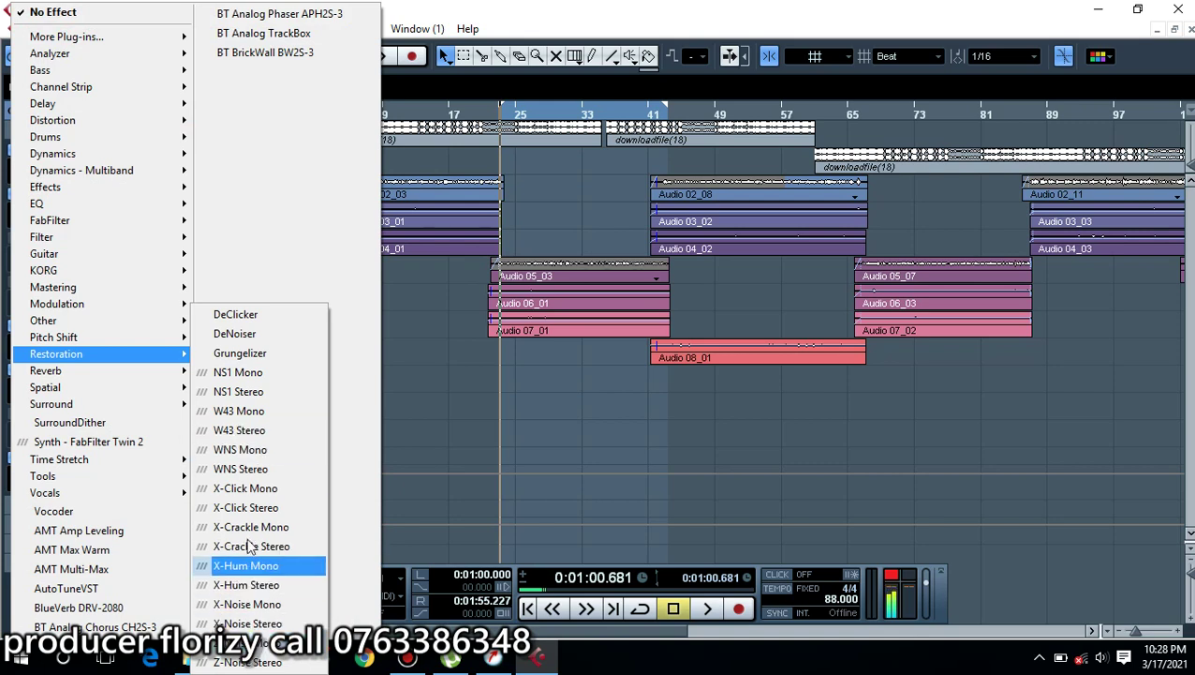
click(266, 339)
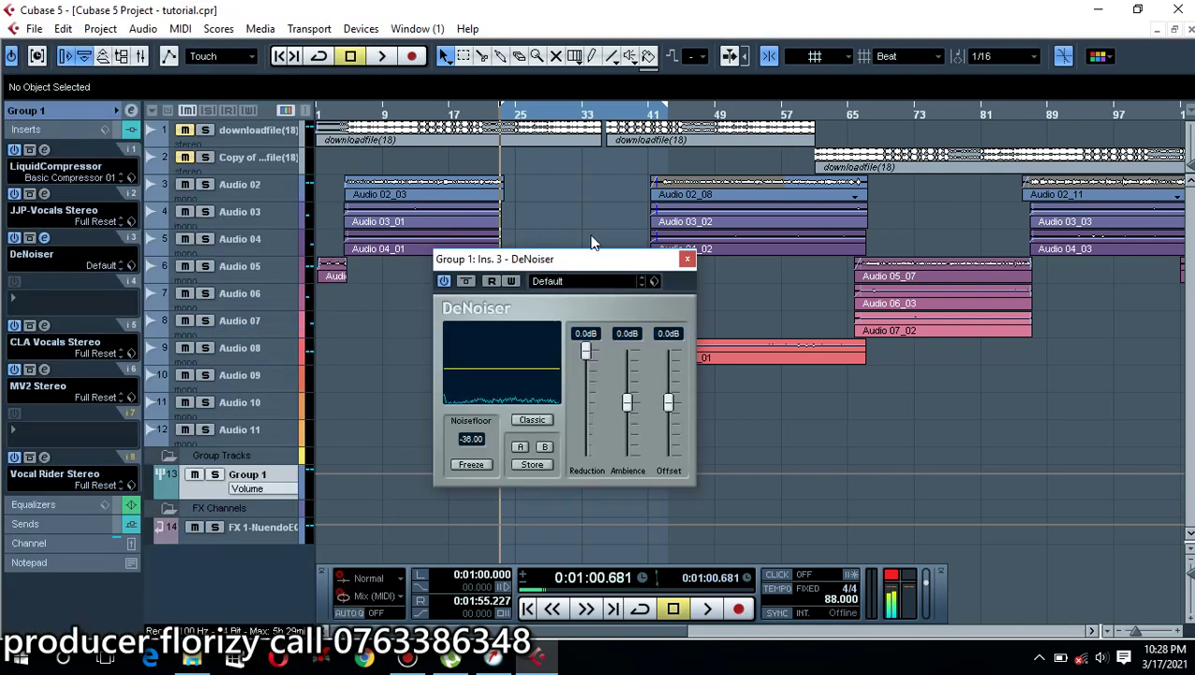
drag(592, 266, 708, 164)
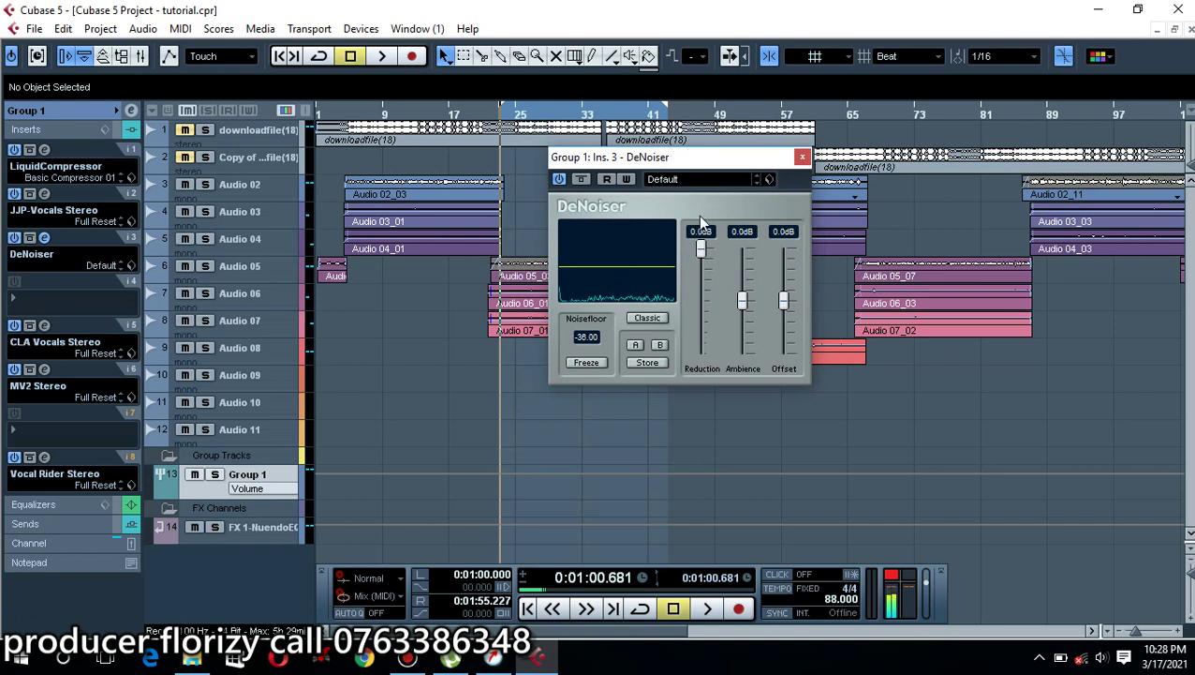
- During playback, try -14.0 dB reduction and the Medium preset in DeNoiser, settle on the High preset, and stop playback
key(space)
drag(702, 252, 702, 323)
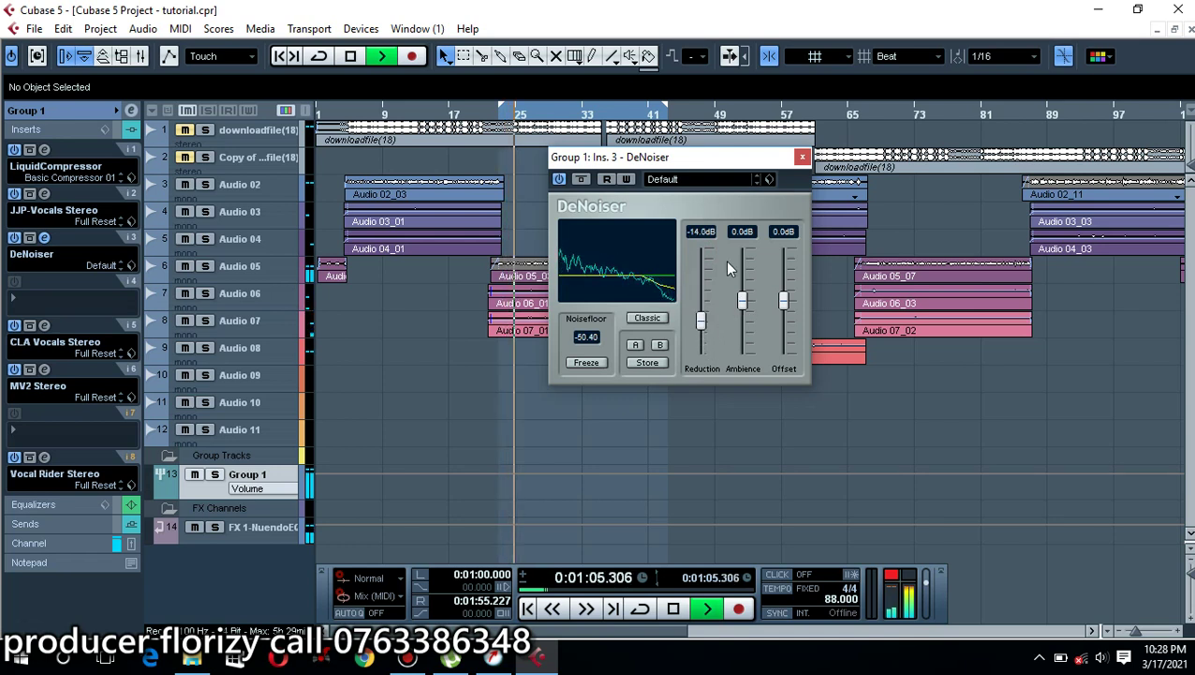
click(667, 179)
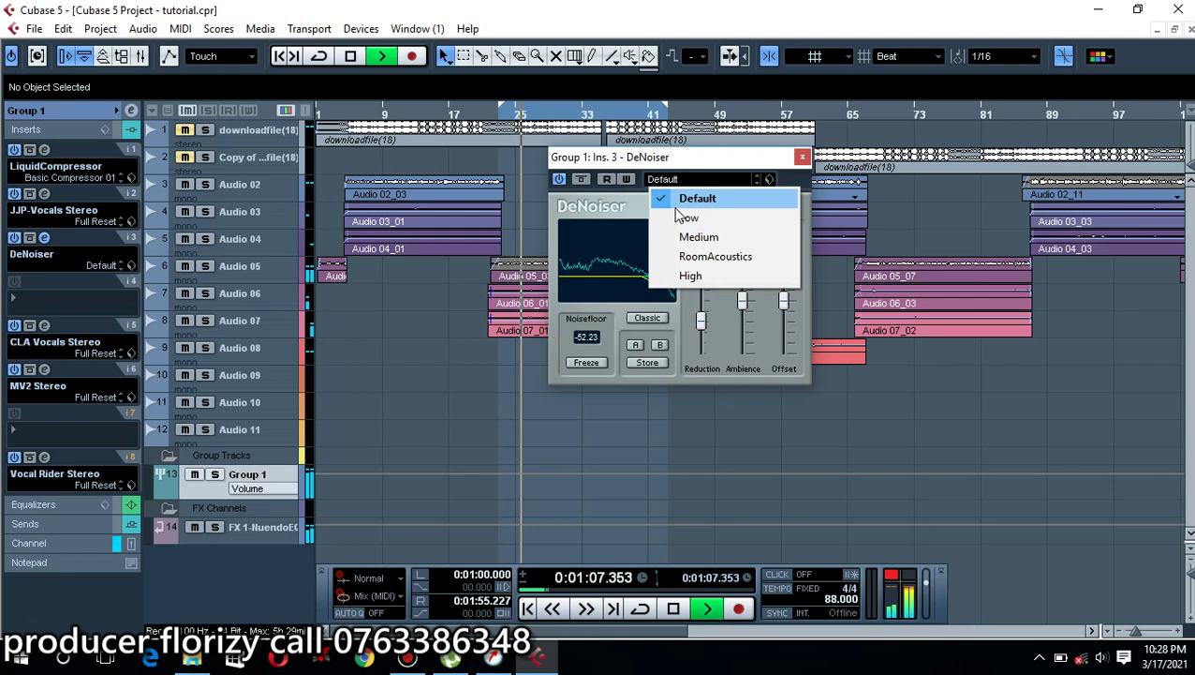
click(695, 236)
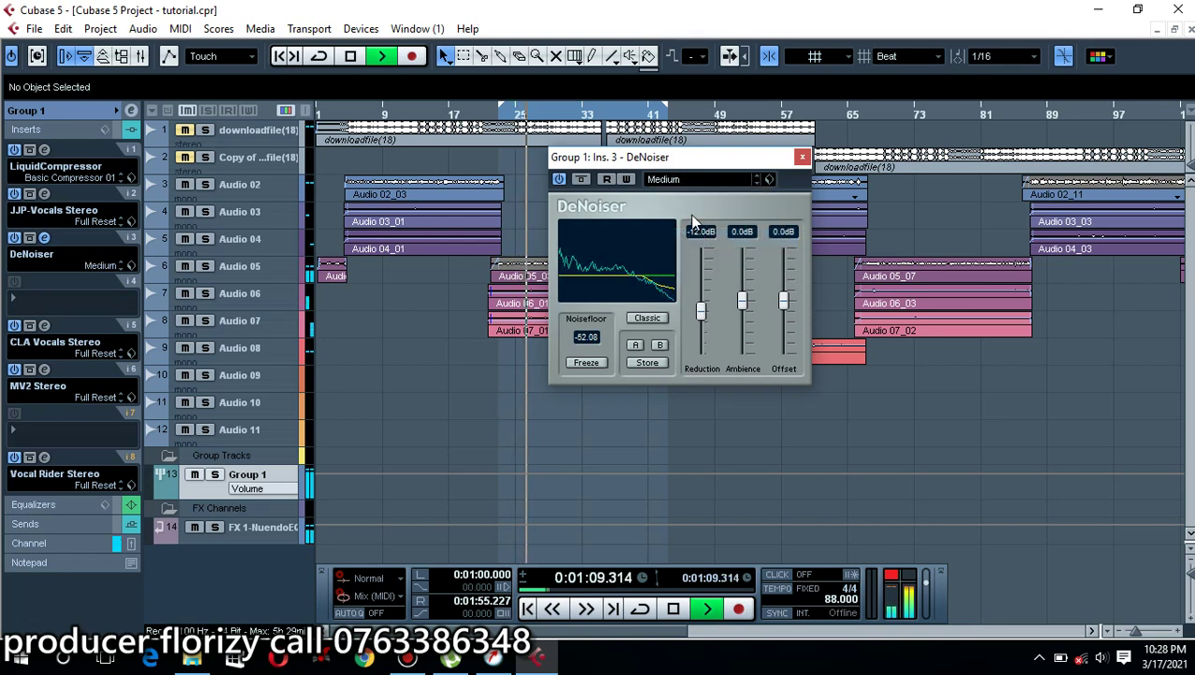
click(674, 182)
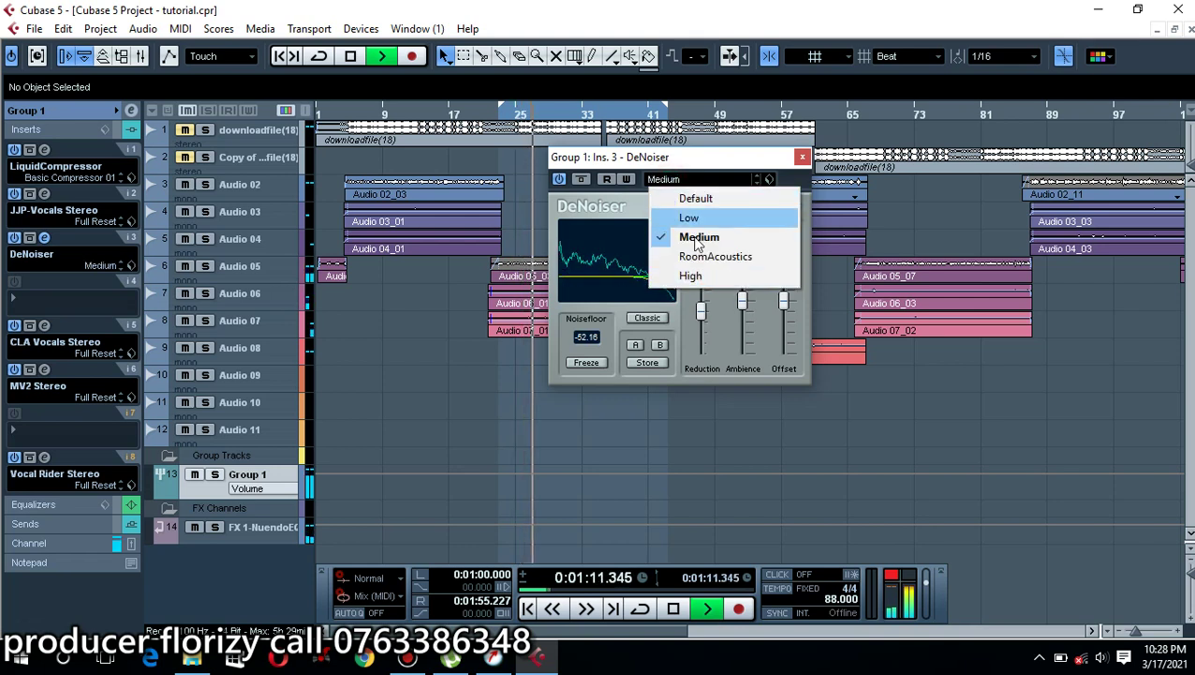
click(706, 275)
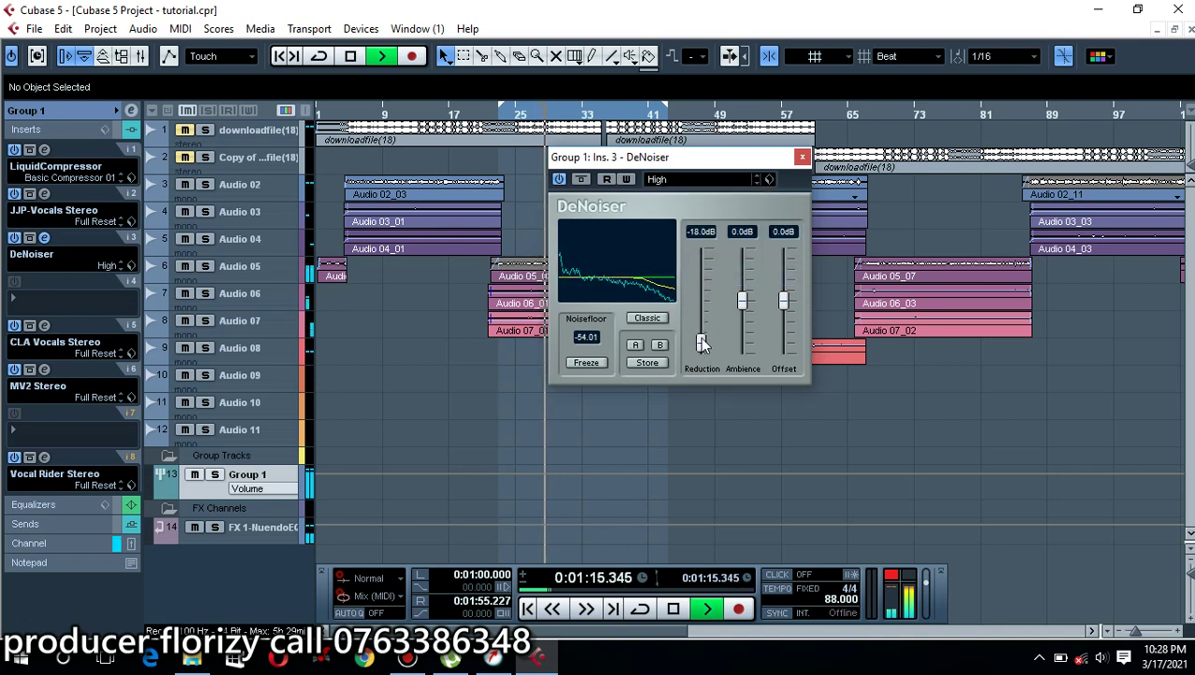
key(space)
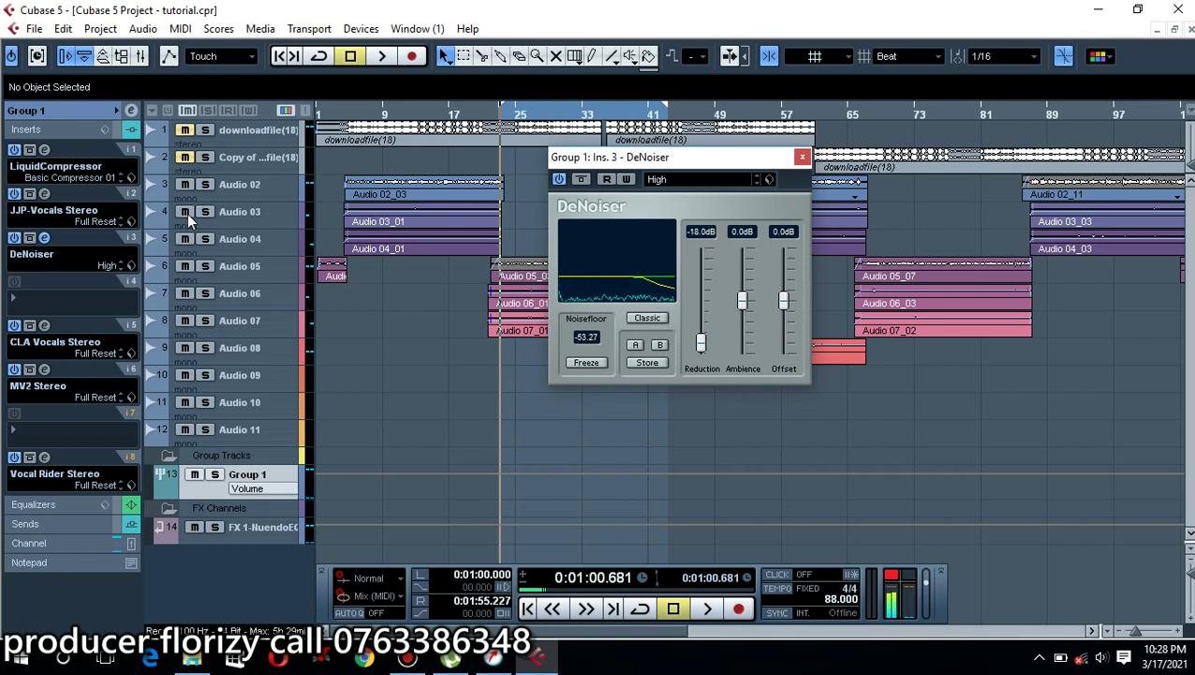
- Mute the Audio 03, 04, 06 and 07 tracks and replace DeNoiser in Group 1's insert slot 3 with the NS1 Stereo restoration plug-in
click(186, 239)
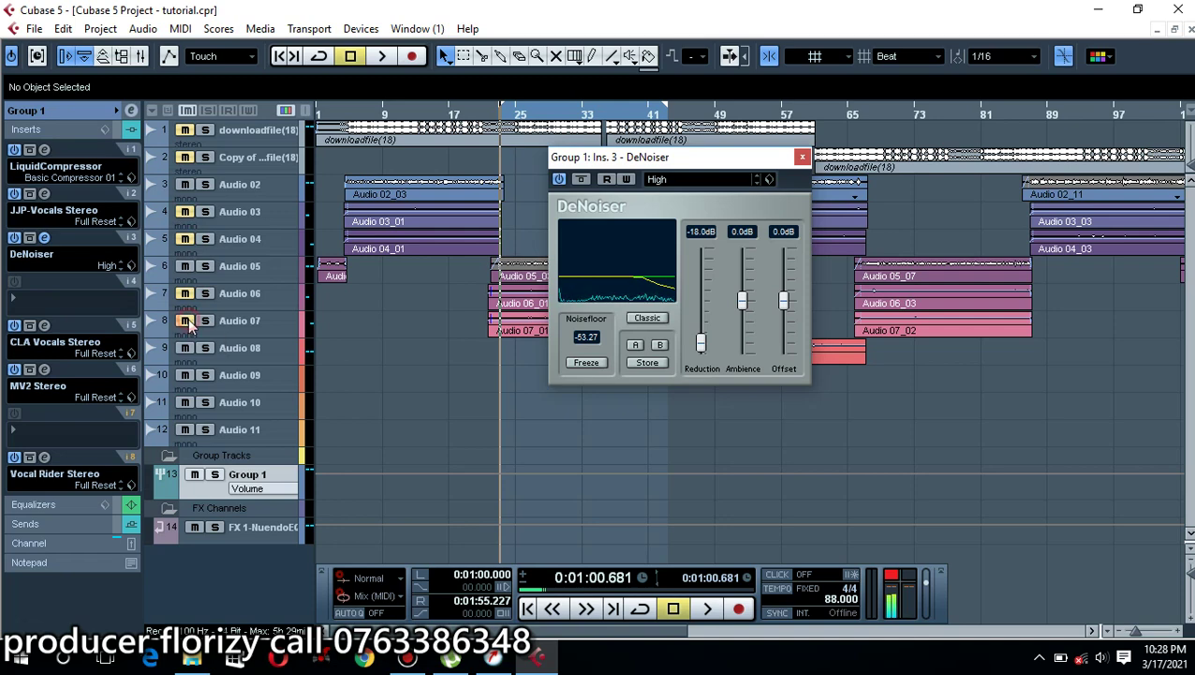
click(32, 258)
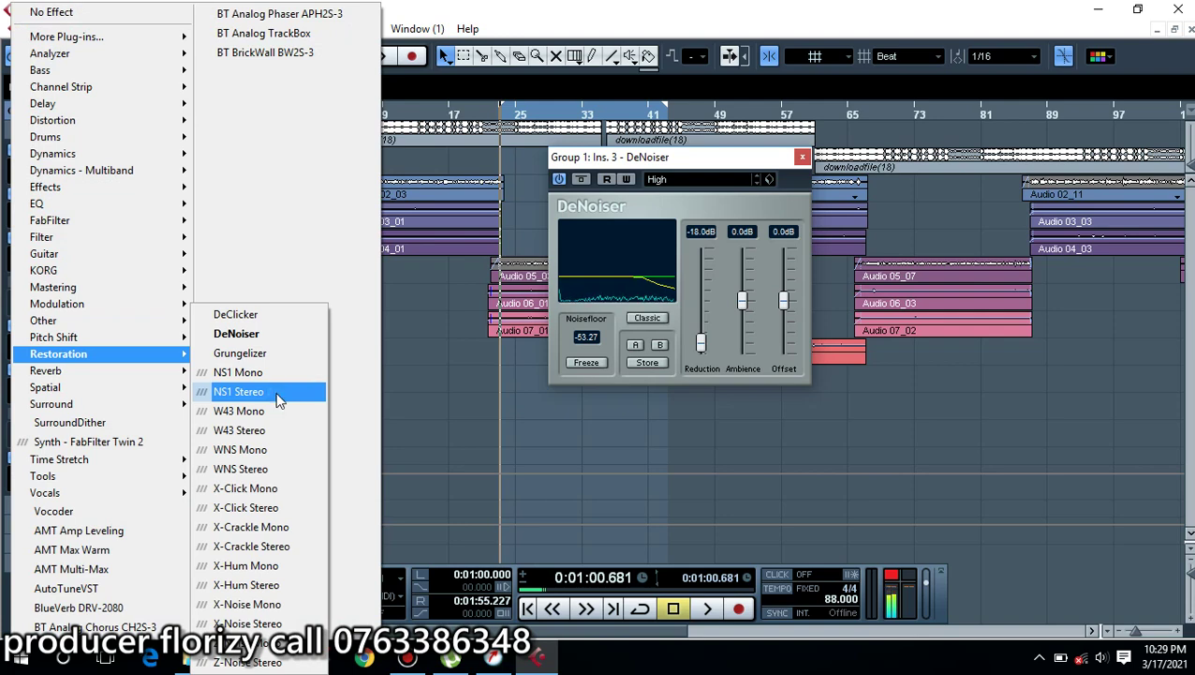
click(278, 393)
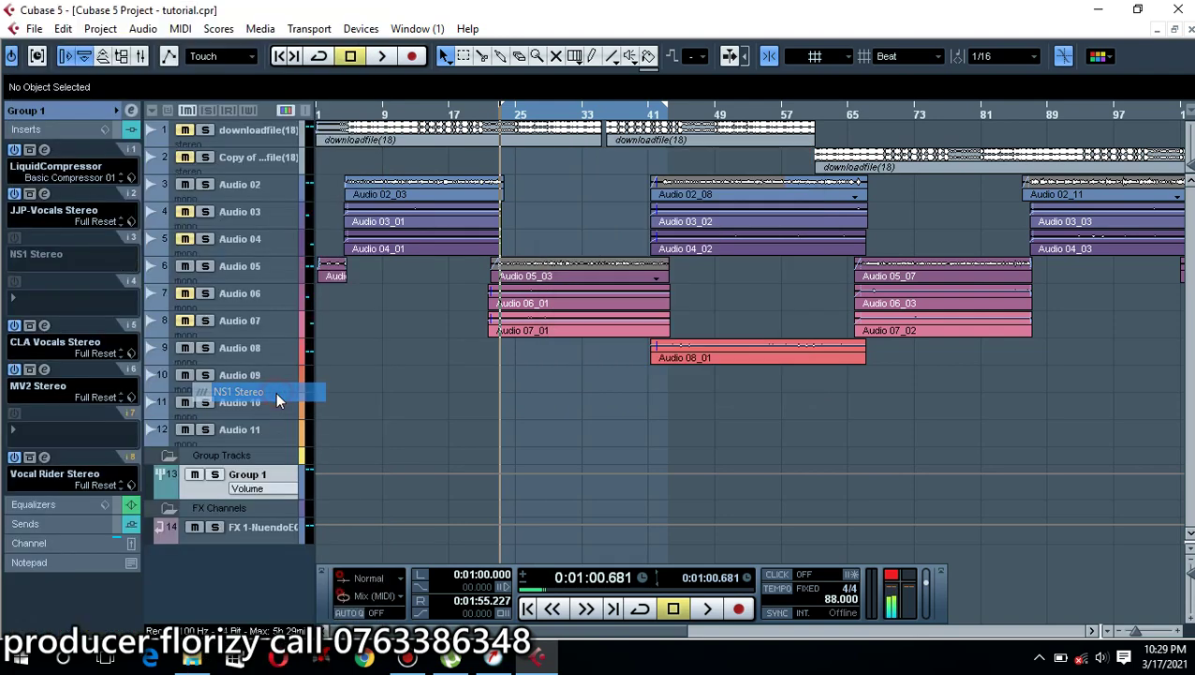
drag(607, 162, 787, 94)
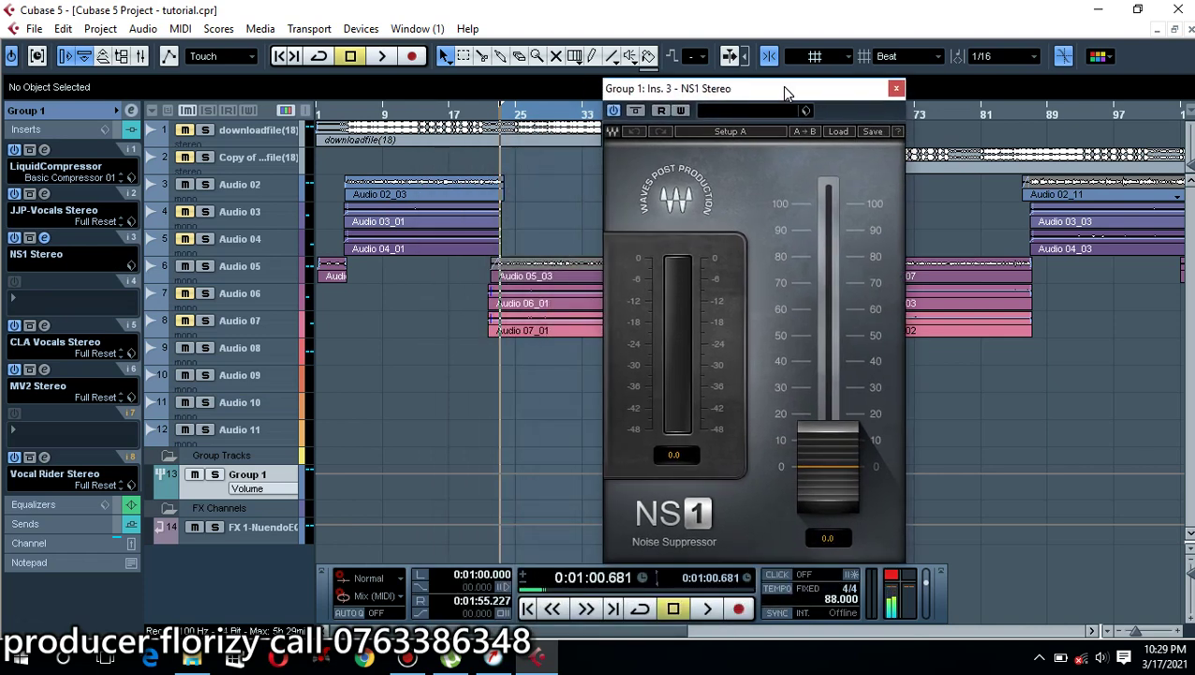
click(893, 577)
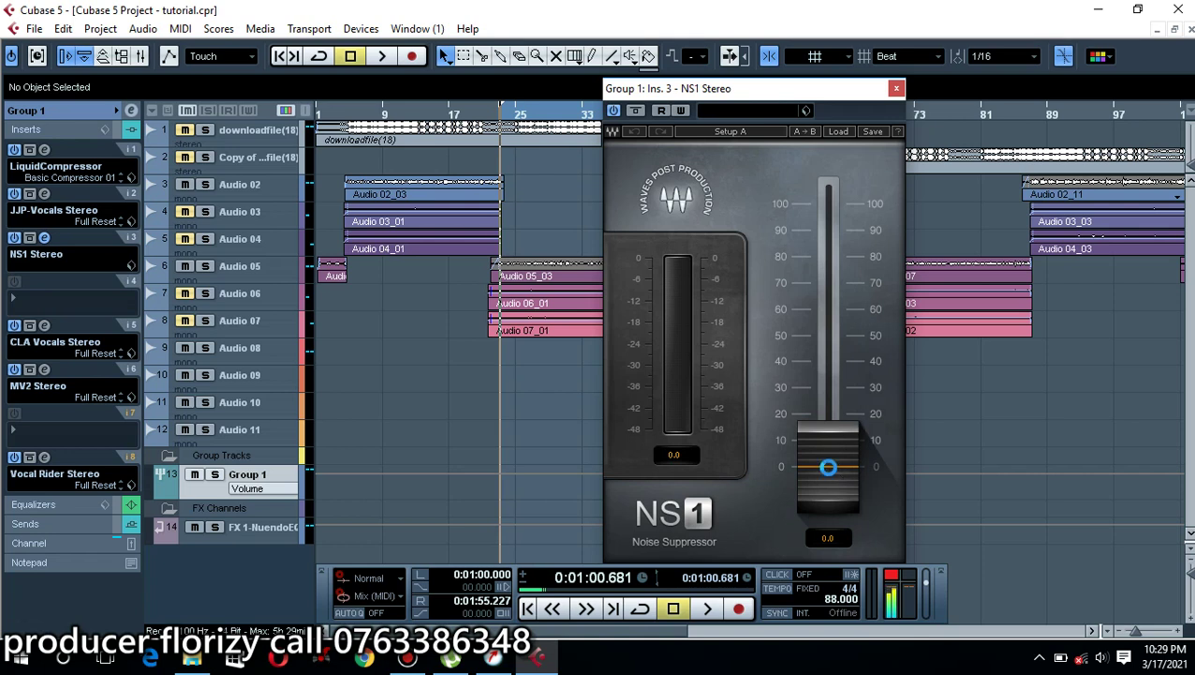
- During playback from about 0:01:00.681, try NS1 suppression at 19.3 and 100.0, and stop playback
key(space)
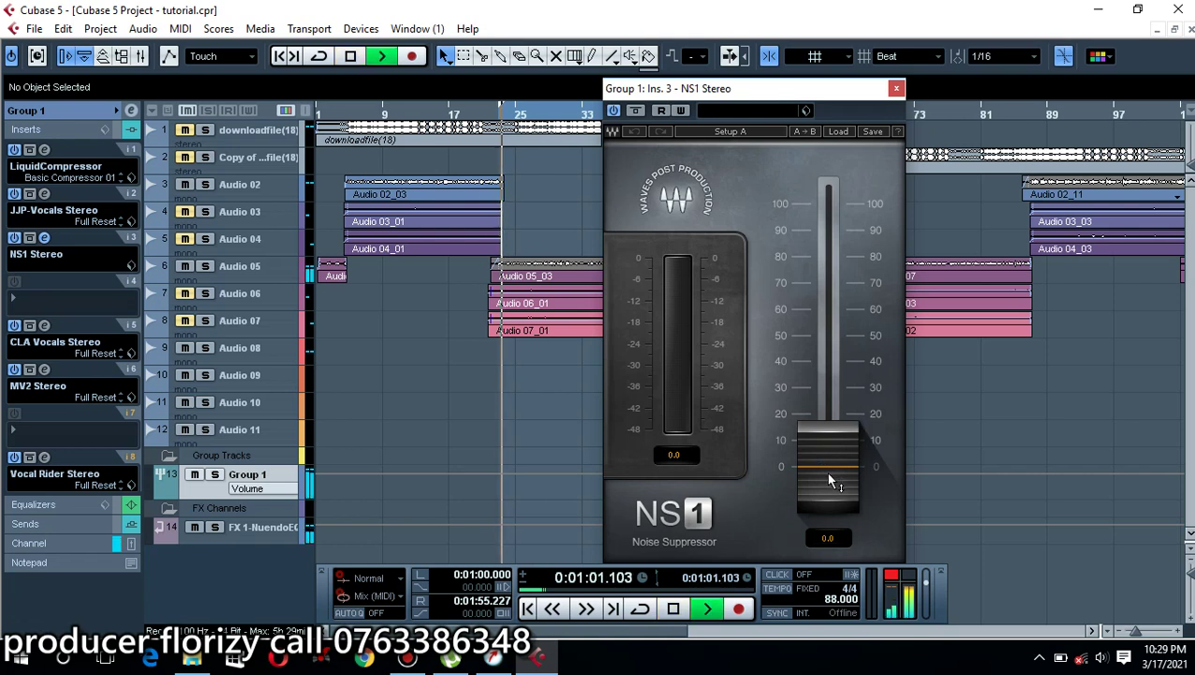
drag(825, 471, 826, 419)
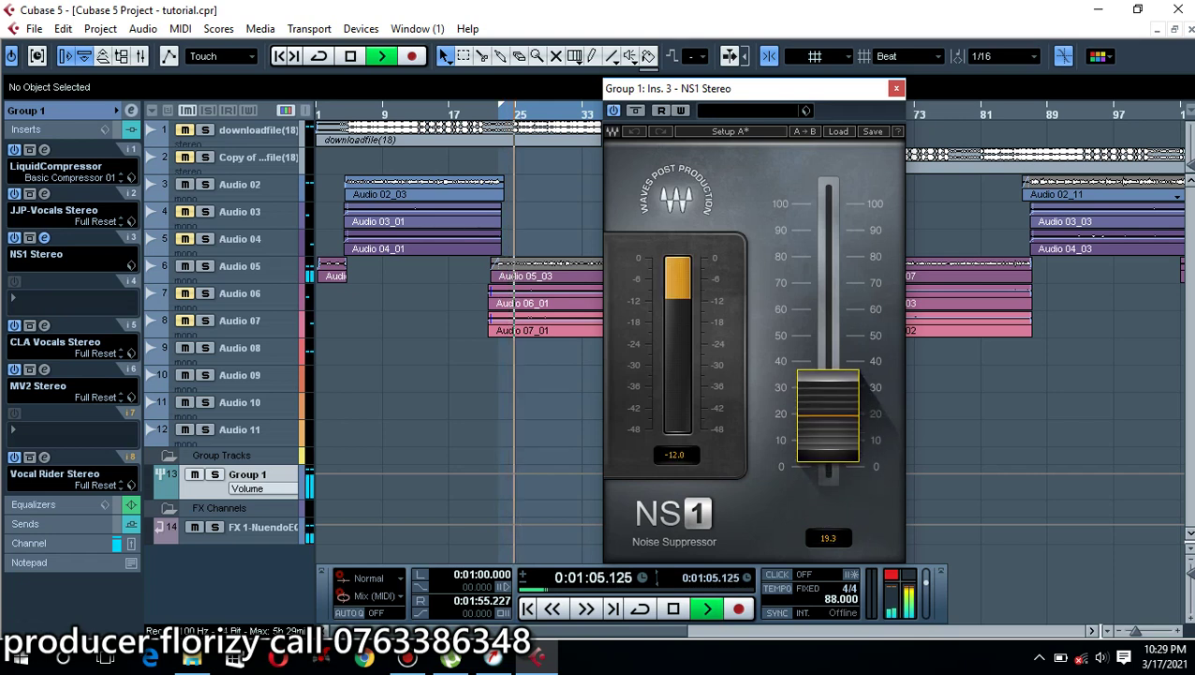
drag(825, 419, 830, 217)
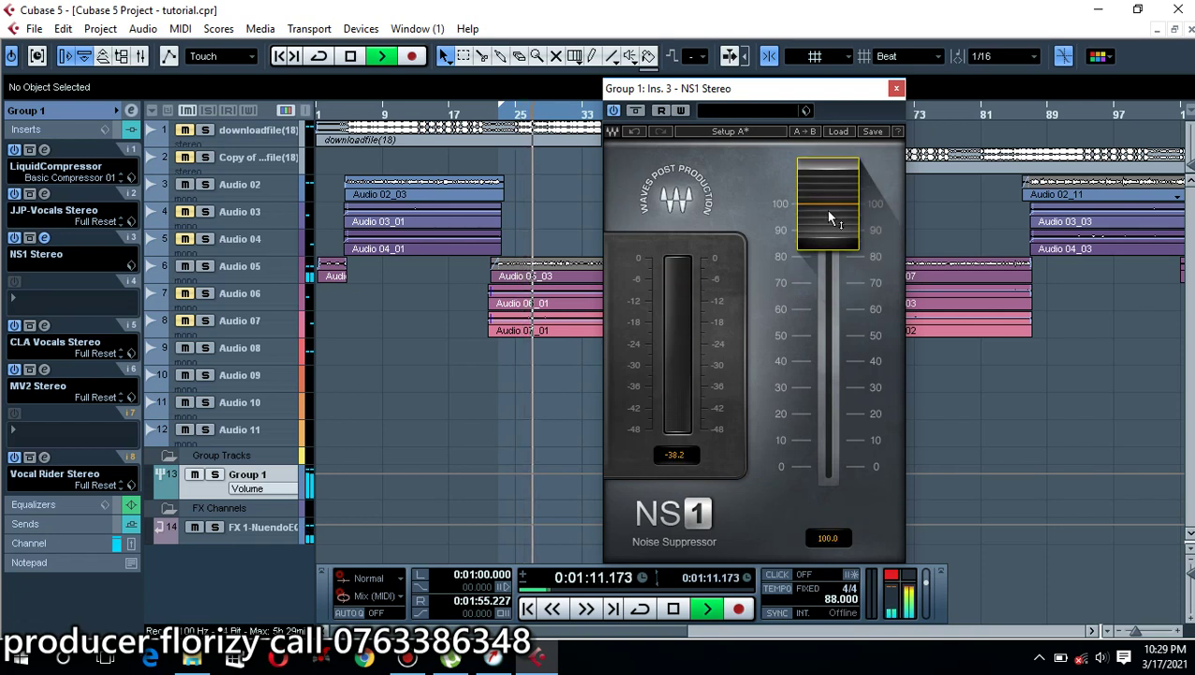
key(space)
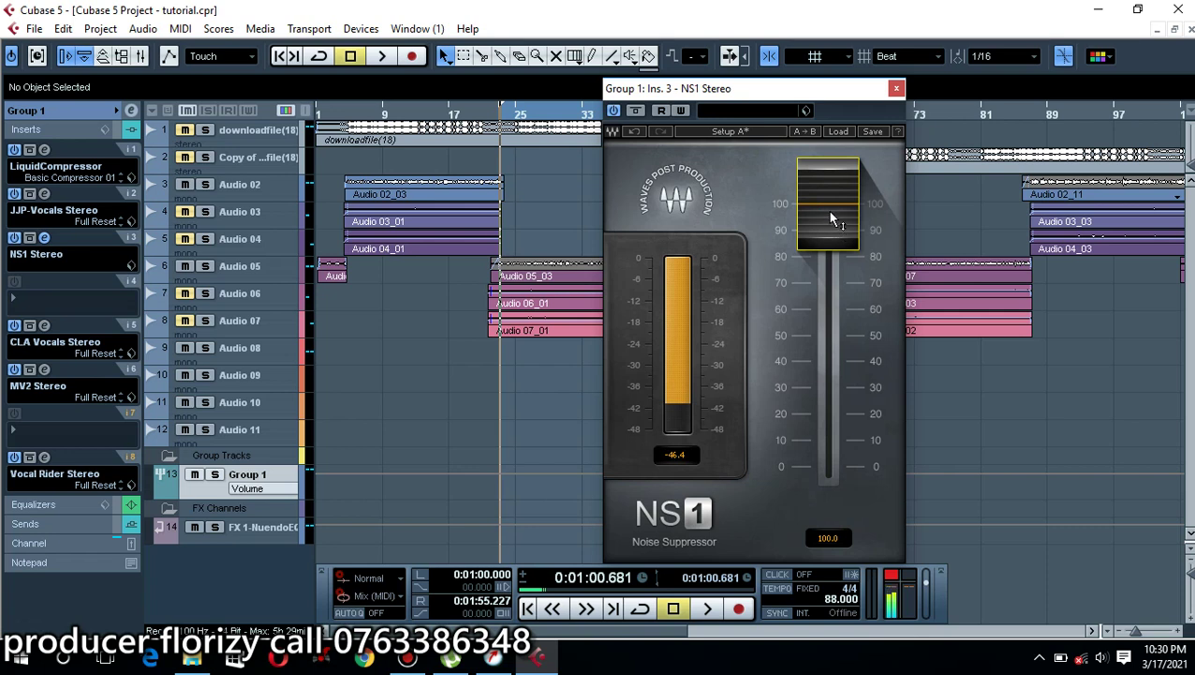
- Lower the NS1 suppression to 5.6, try 11.5 and 12.4 while the vocals play, and stop playback
drag(830, 219, 830, 463)
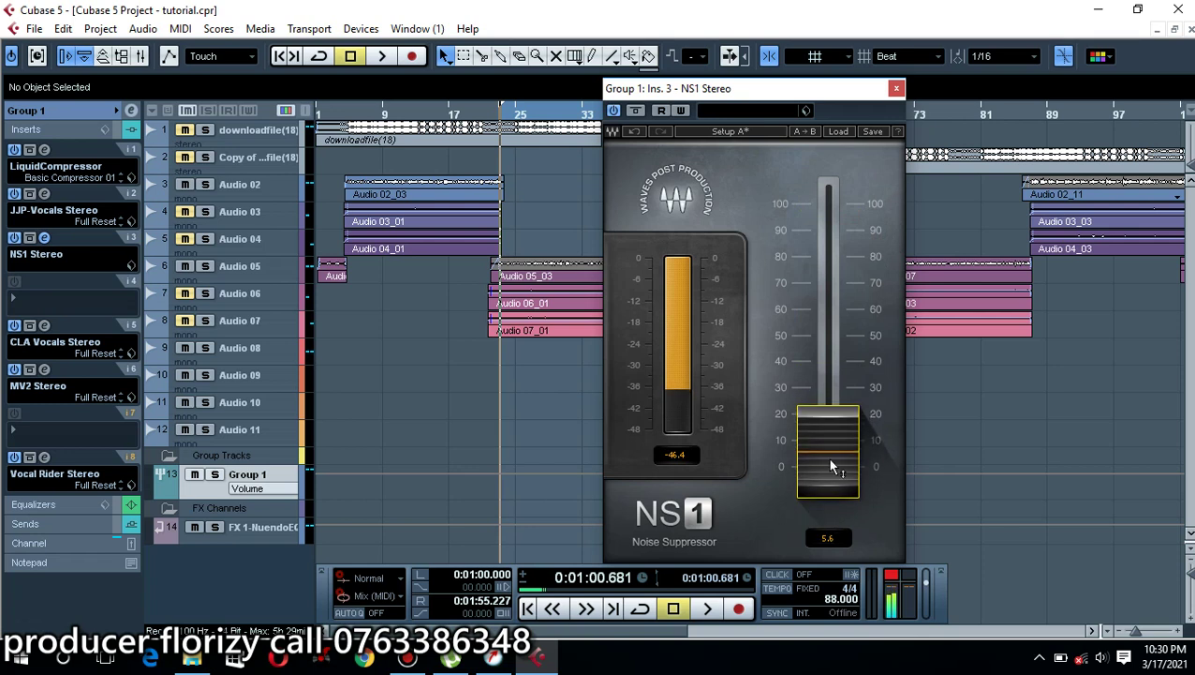
key(space)
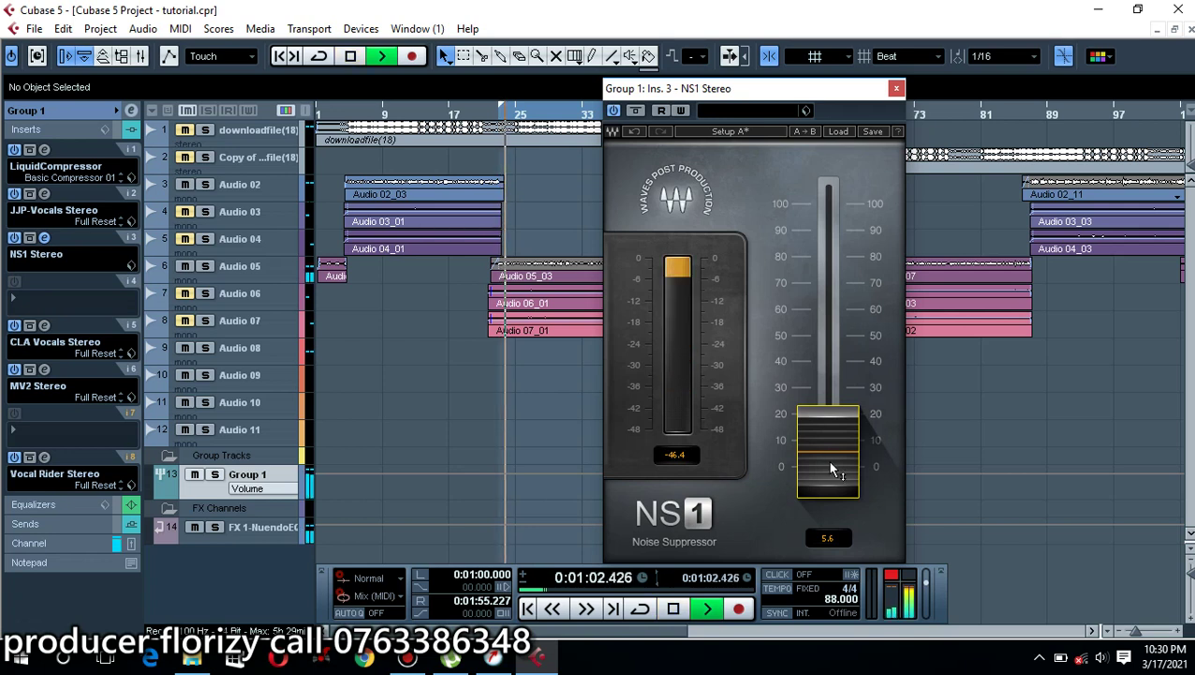
drag(830, 473, 830, 455)
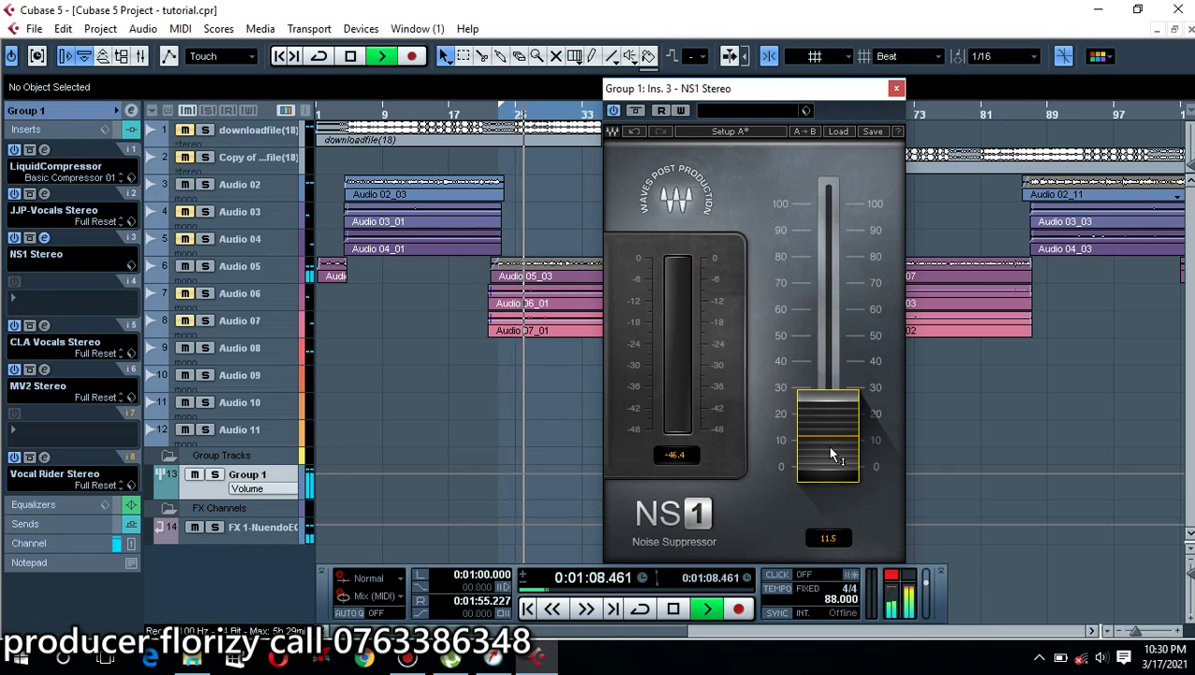
drag(832, 442, 831, 438)
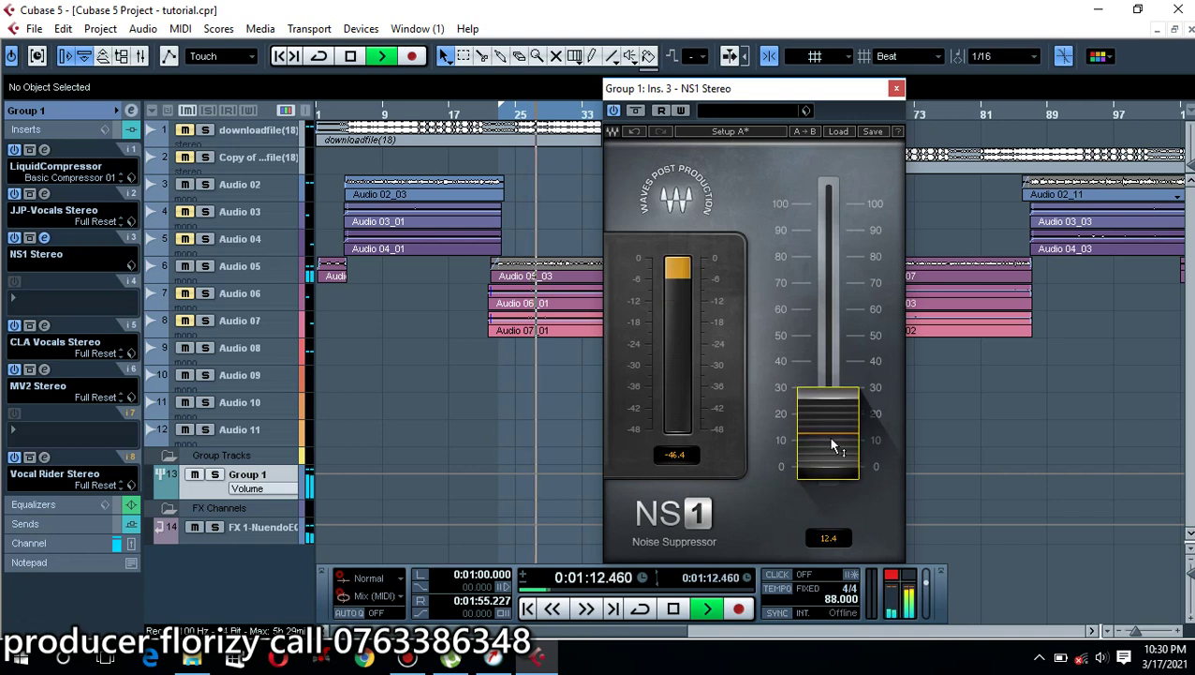
key(space)
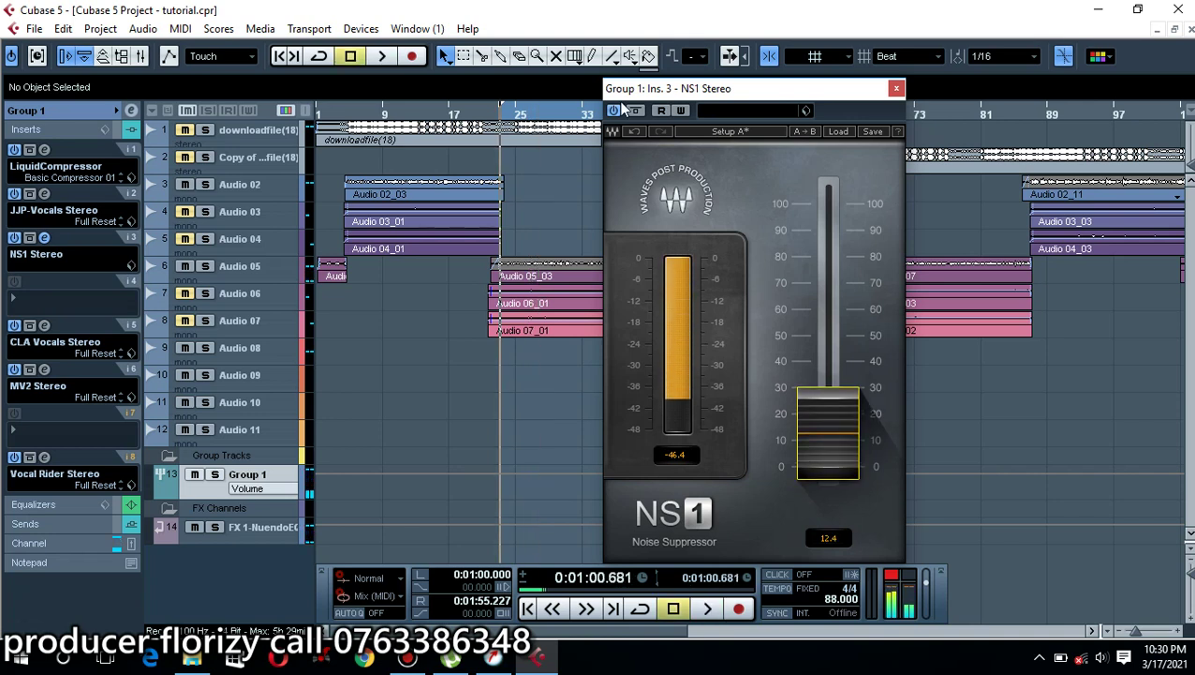
- Compare the playing vocals with NS1 off and on, set its suppression to 10.0, close its window and stop playback
key(space)
click(614, 110)
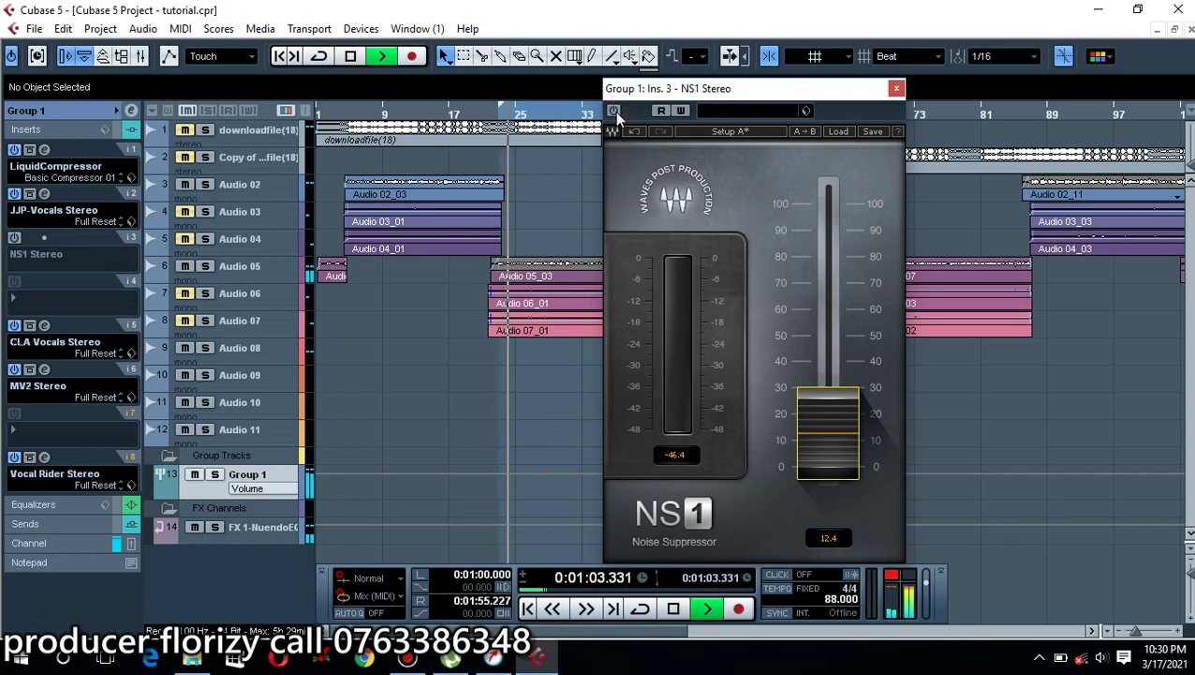
click(615, 109)
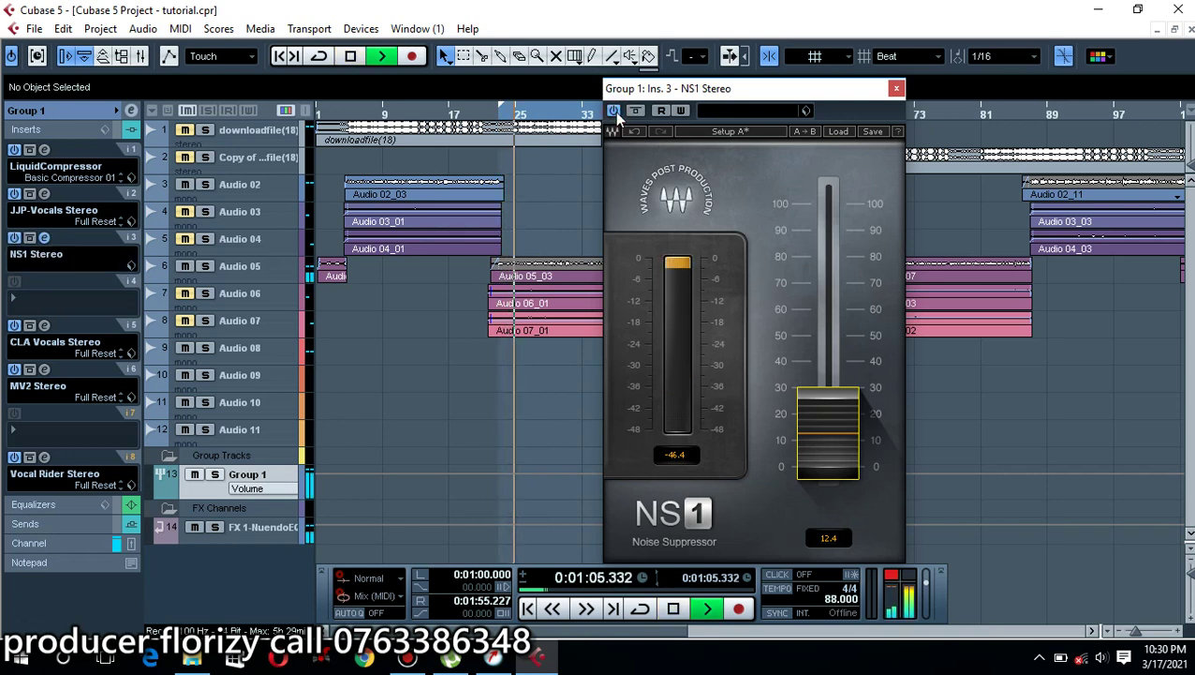
drag(824, 441, 823, 440)
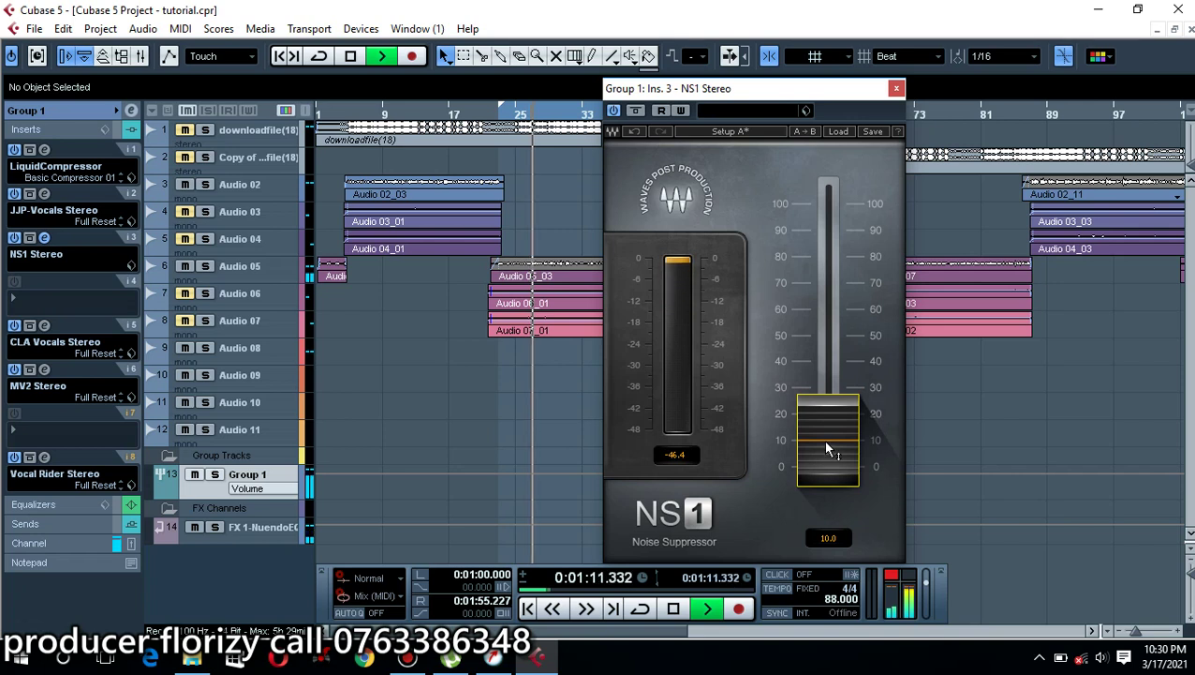
click(896, 88)
key(space)
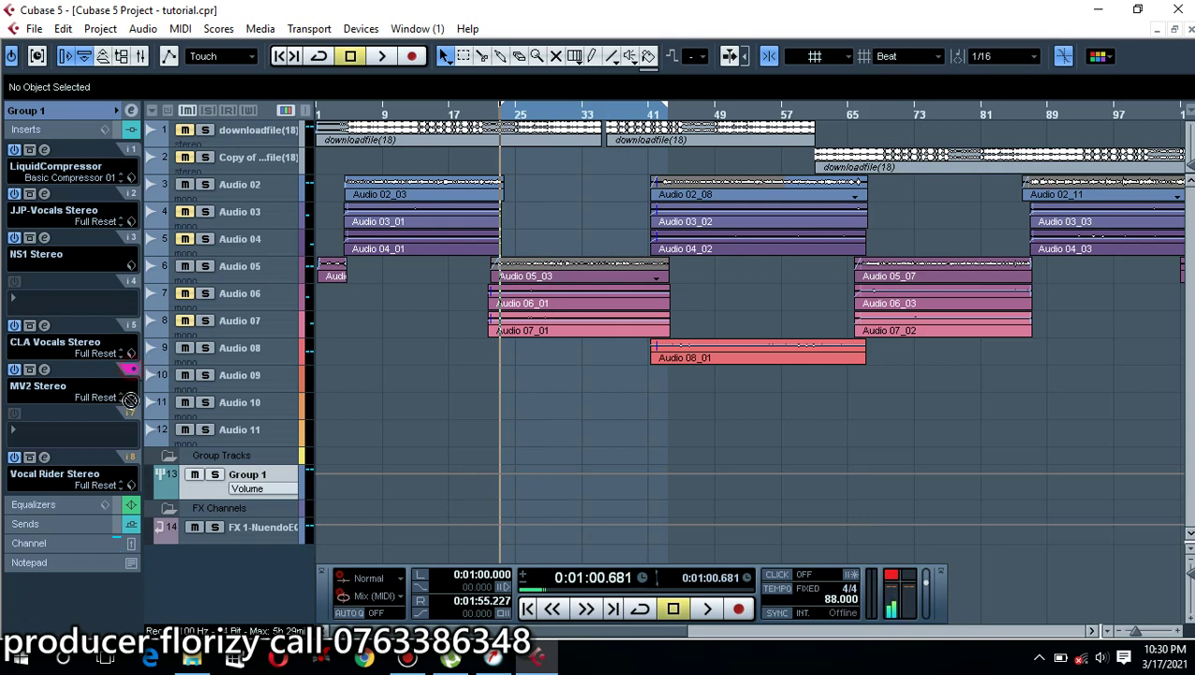
- Move CLA Vocals Stereo to insert slot 6 and MV2 Stereo to slot 7 on Group 1, and audition the vocals
drag(131, 412, 114, 393)
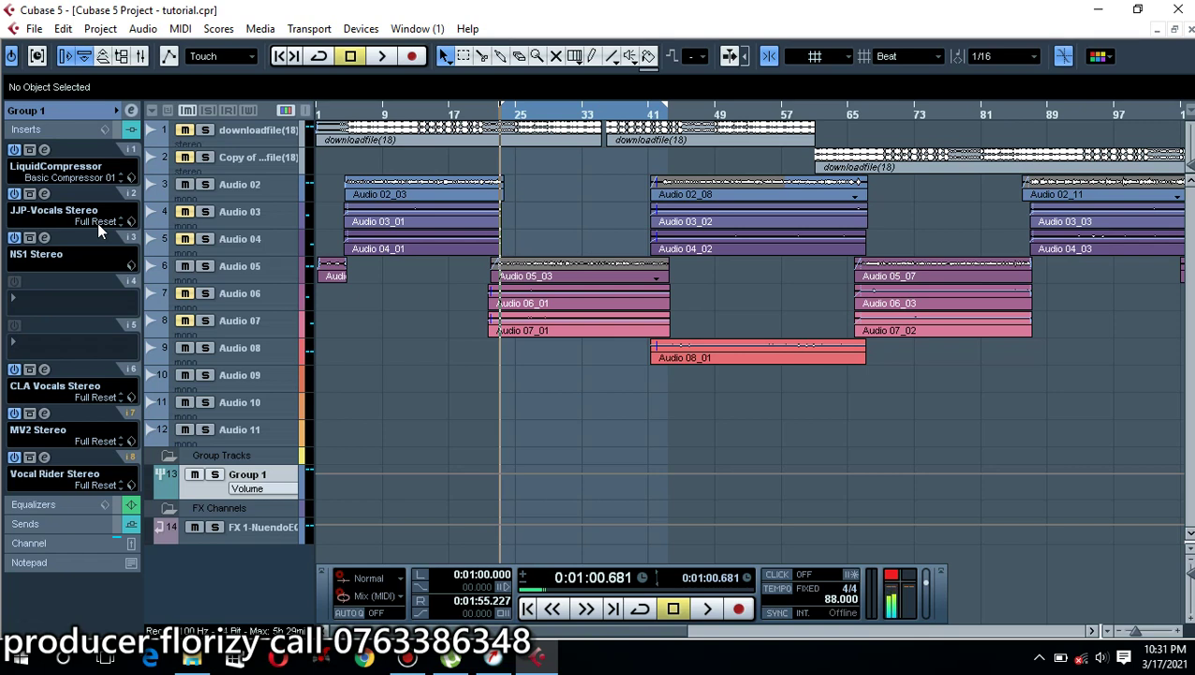
key(space)
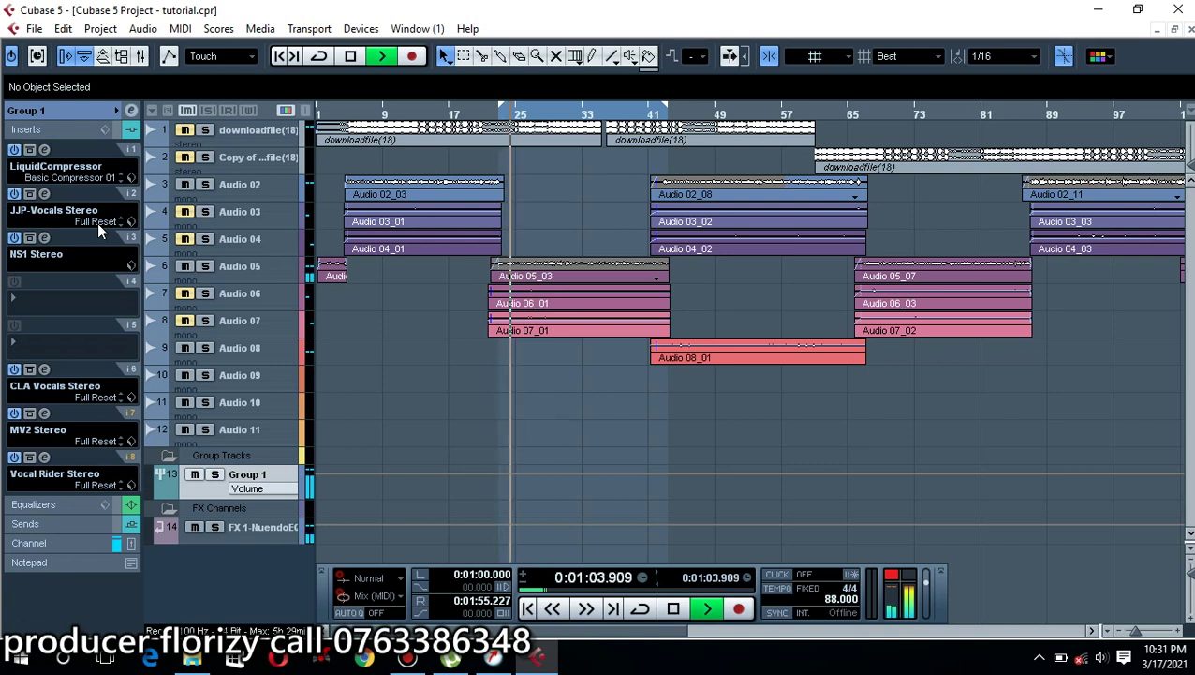
click(190, 134)
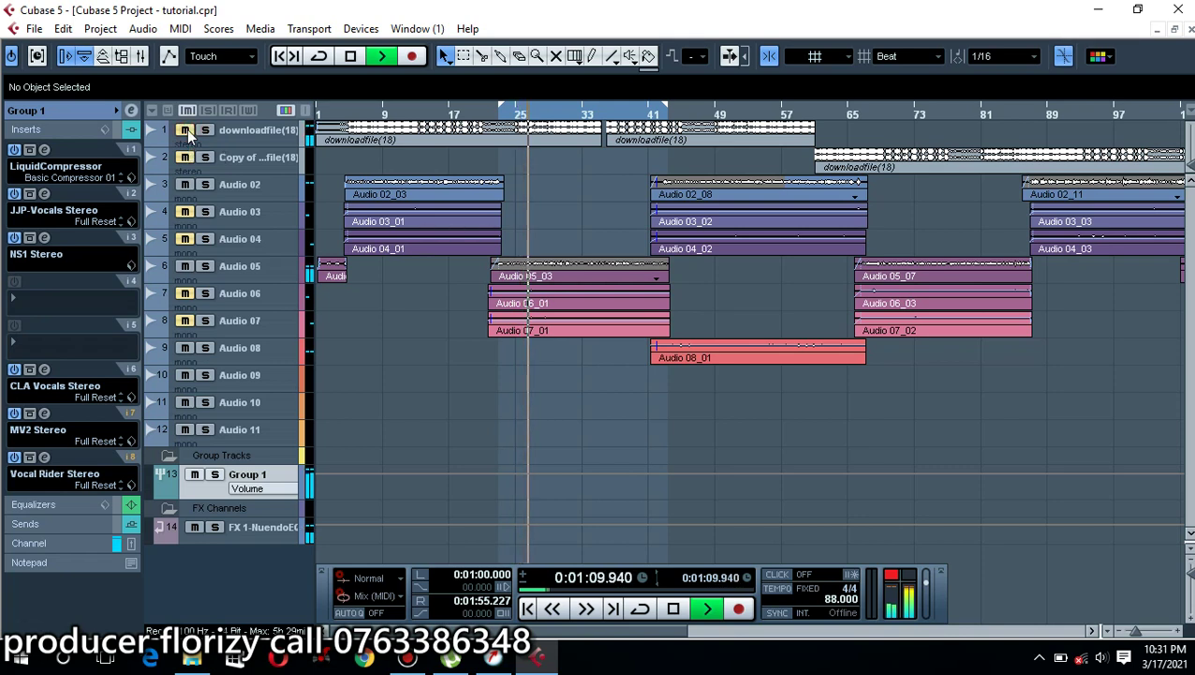
key(space)
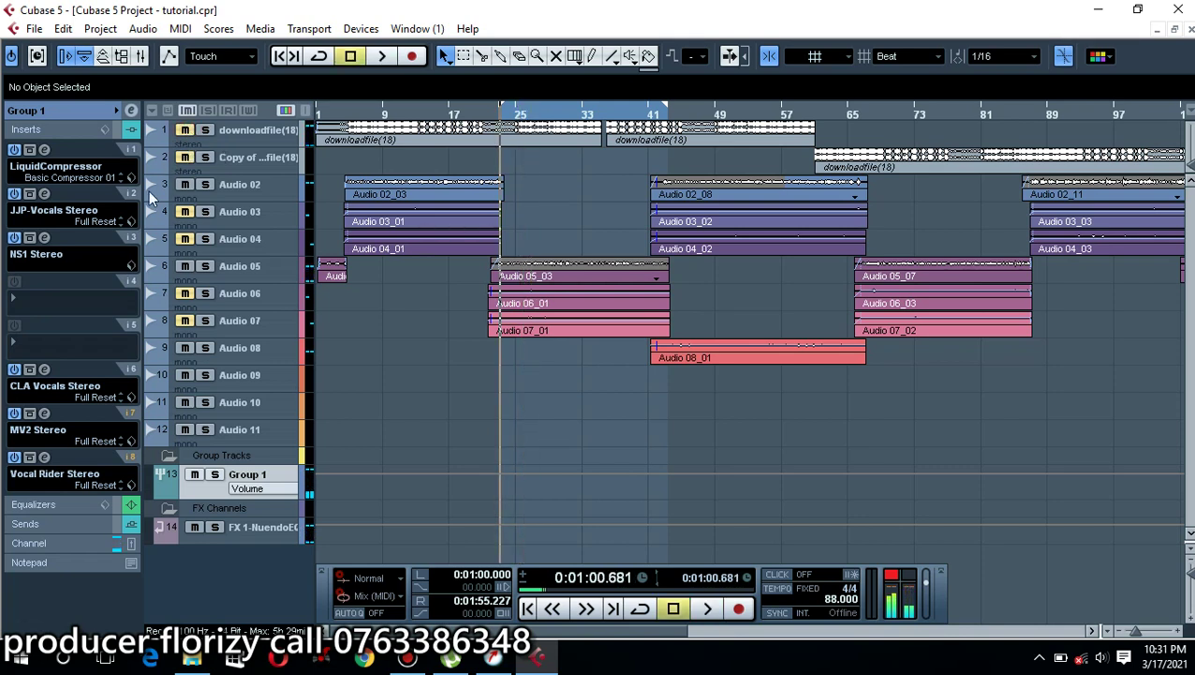
- Load the StudioEQ plug-in into insert slot 4 of Group 1
click(55, 300)
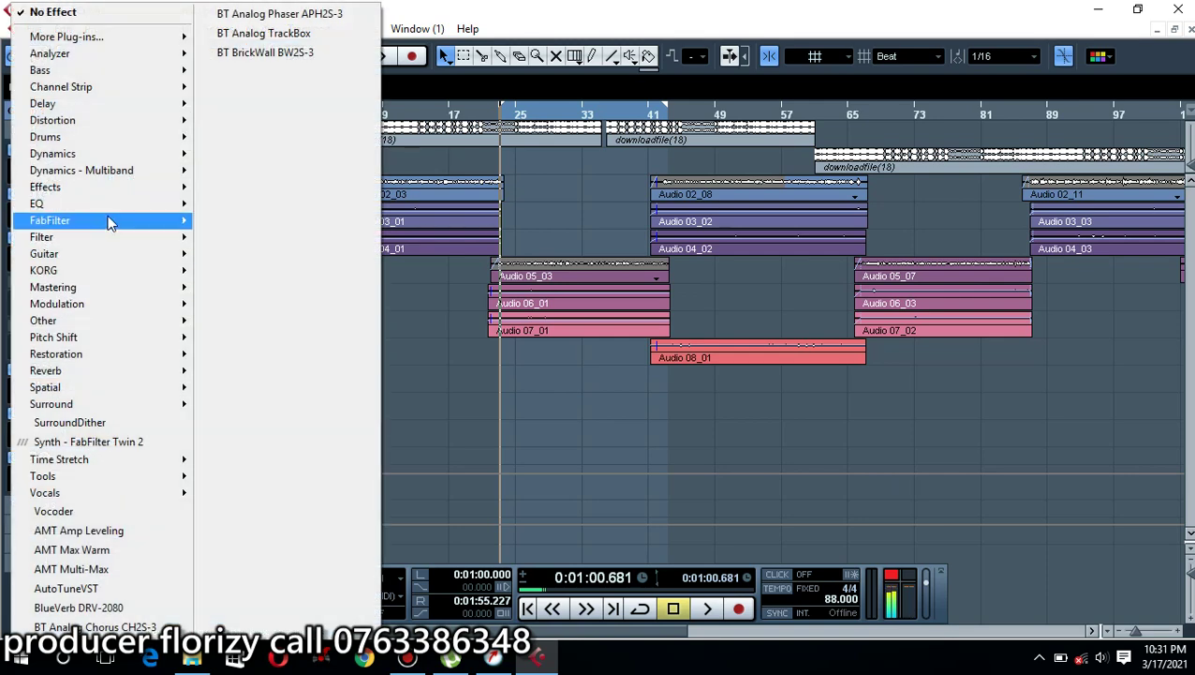
mouse_move(126, 204)
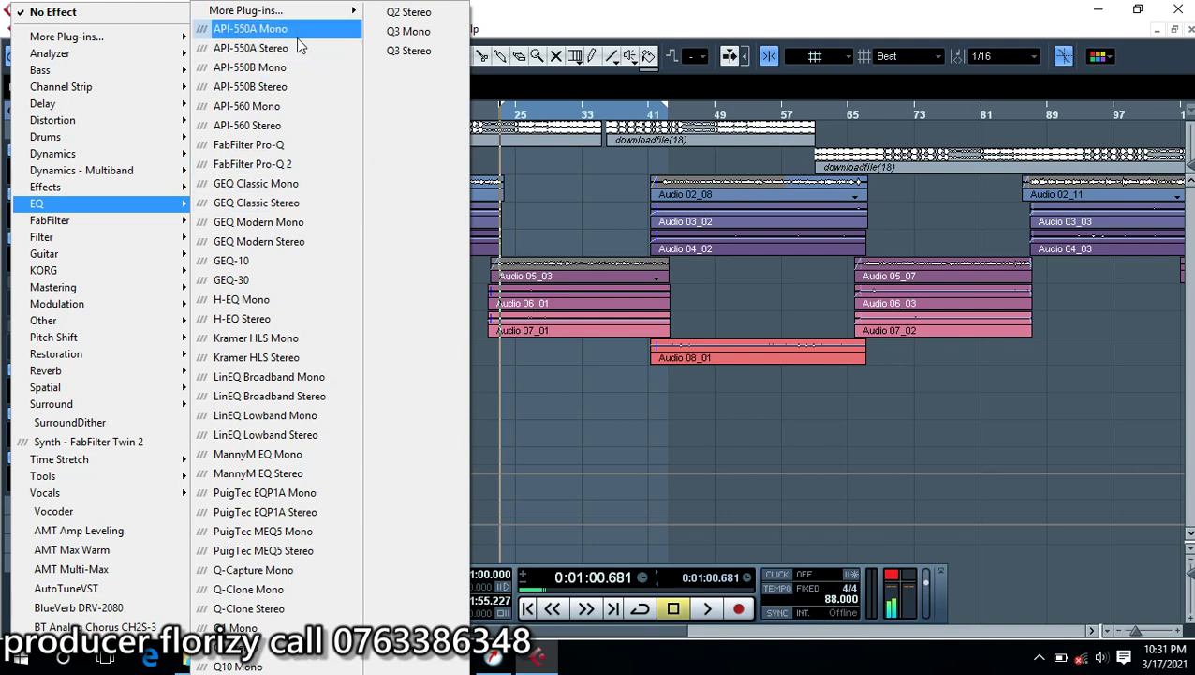
mouse_move(330, 11)
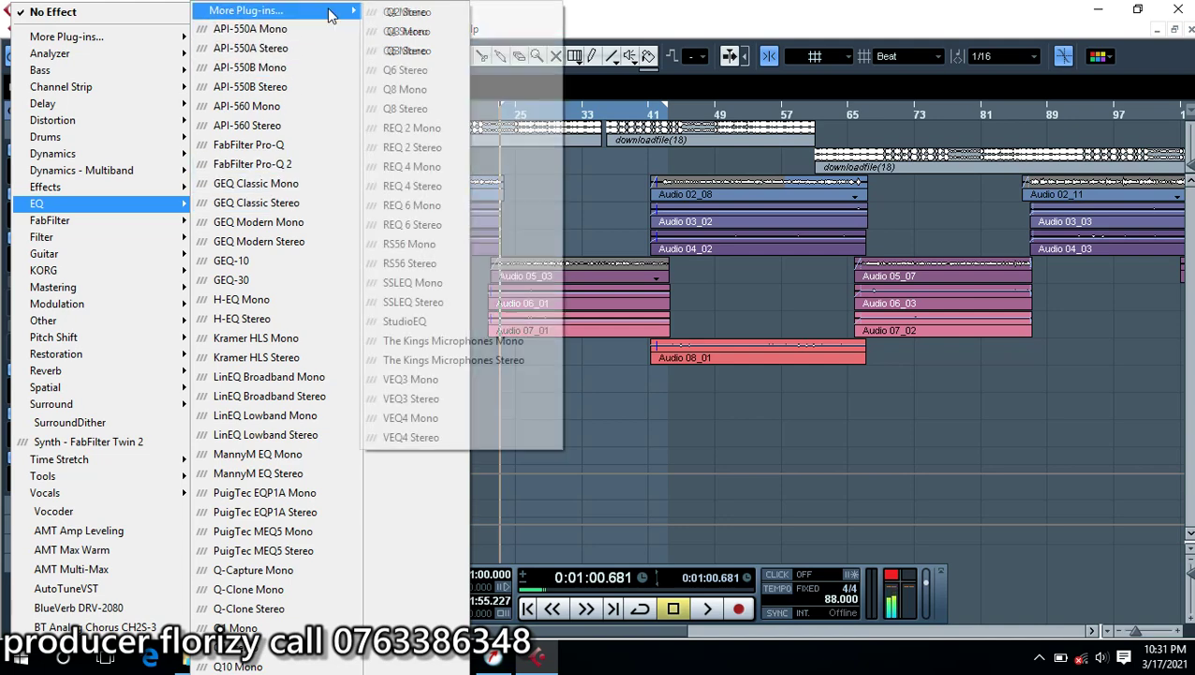
click(461, 325)
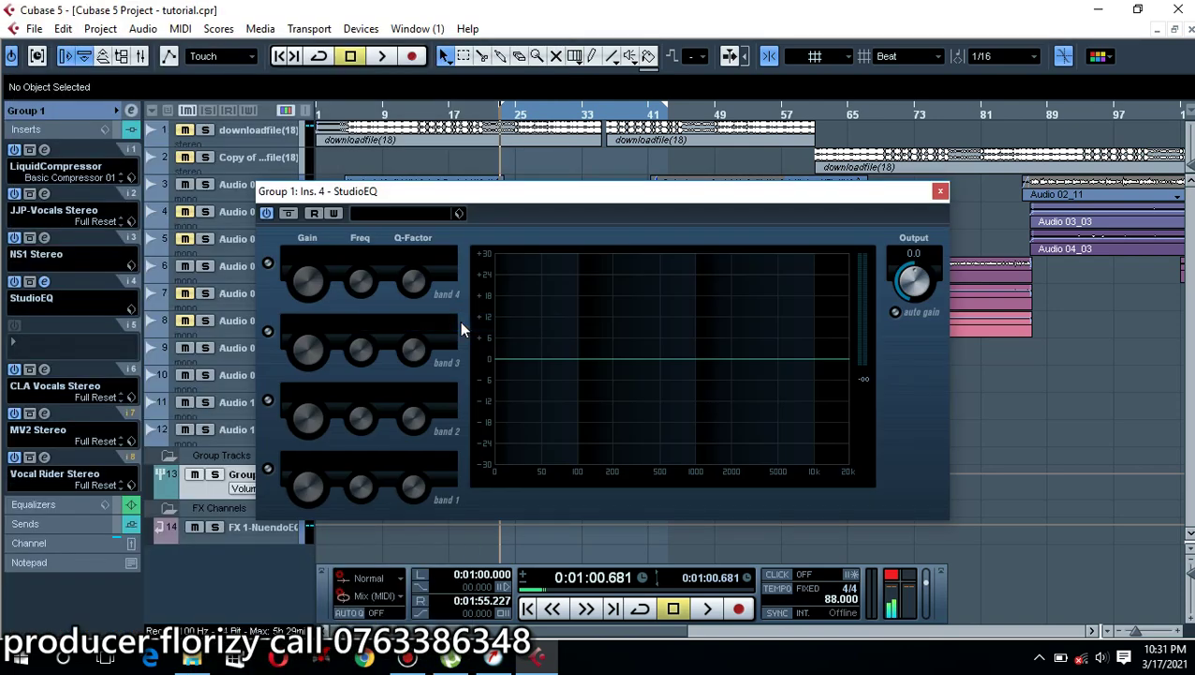
- Enable StudioEQ band 4 and set it to a gain of -6.2 at 5093 Hz during playback, stopping playback at the end
click(268, 266)
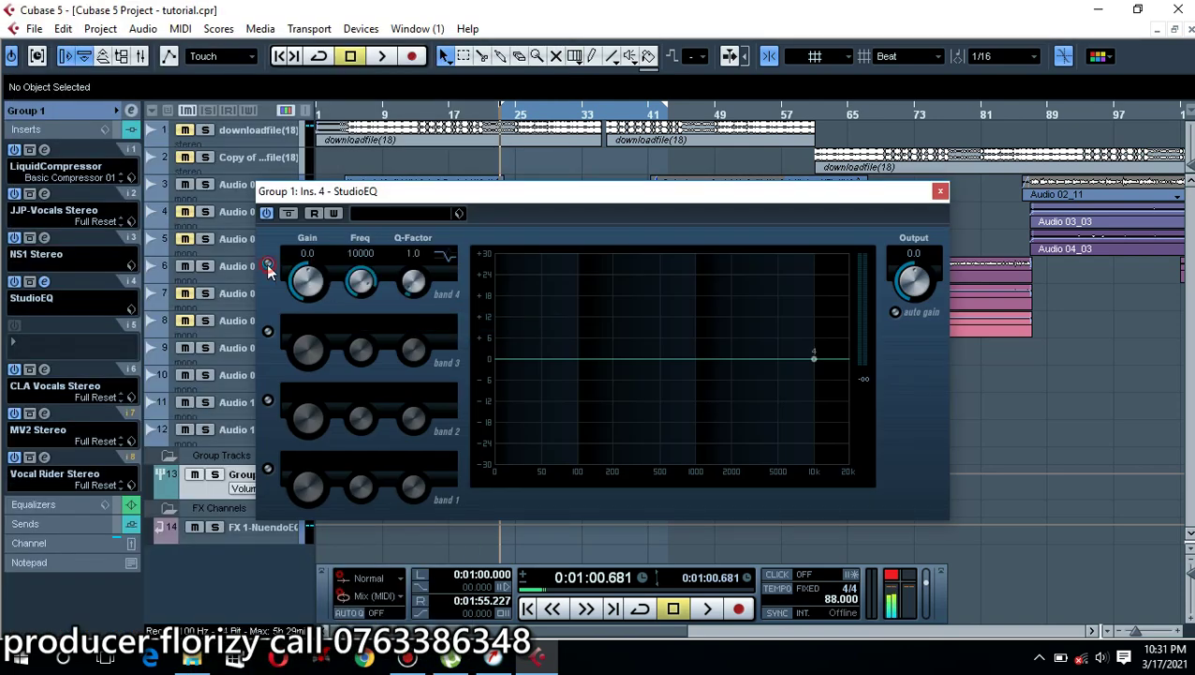
drag(691, 194, 683, 164)
key(space)
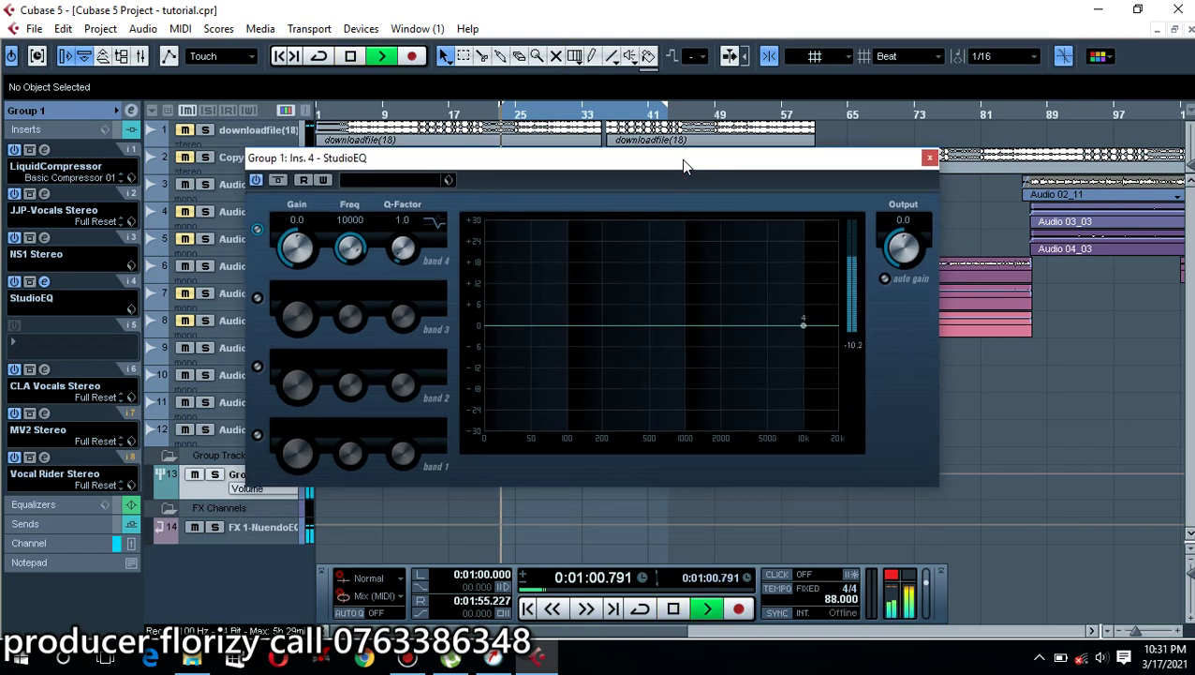
drag(804, 325, 767, 345)
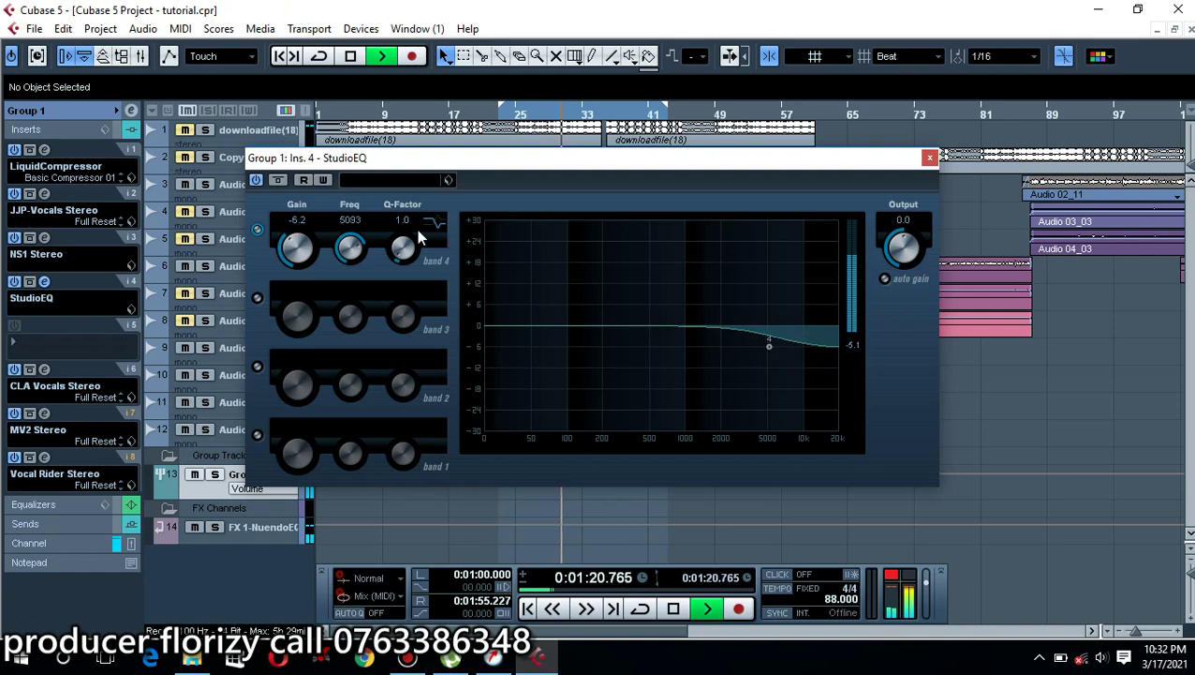
drag(386, 161, 502, 195)
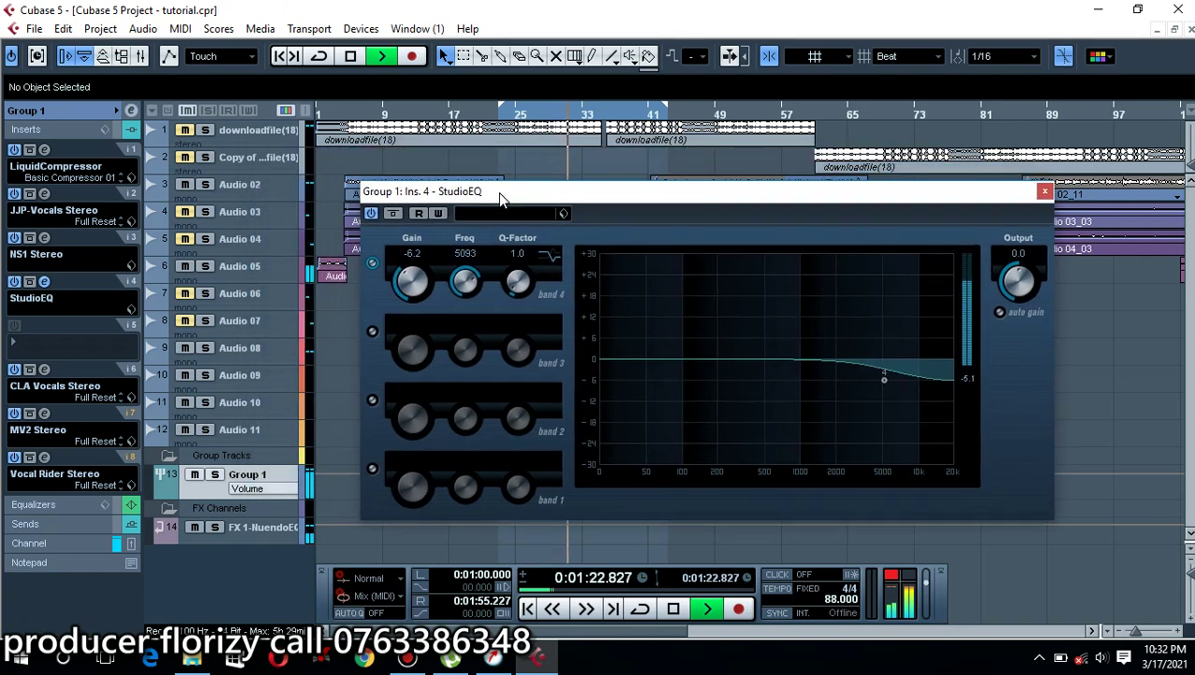
key(space)
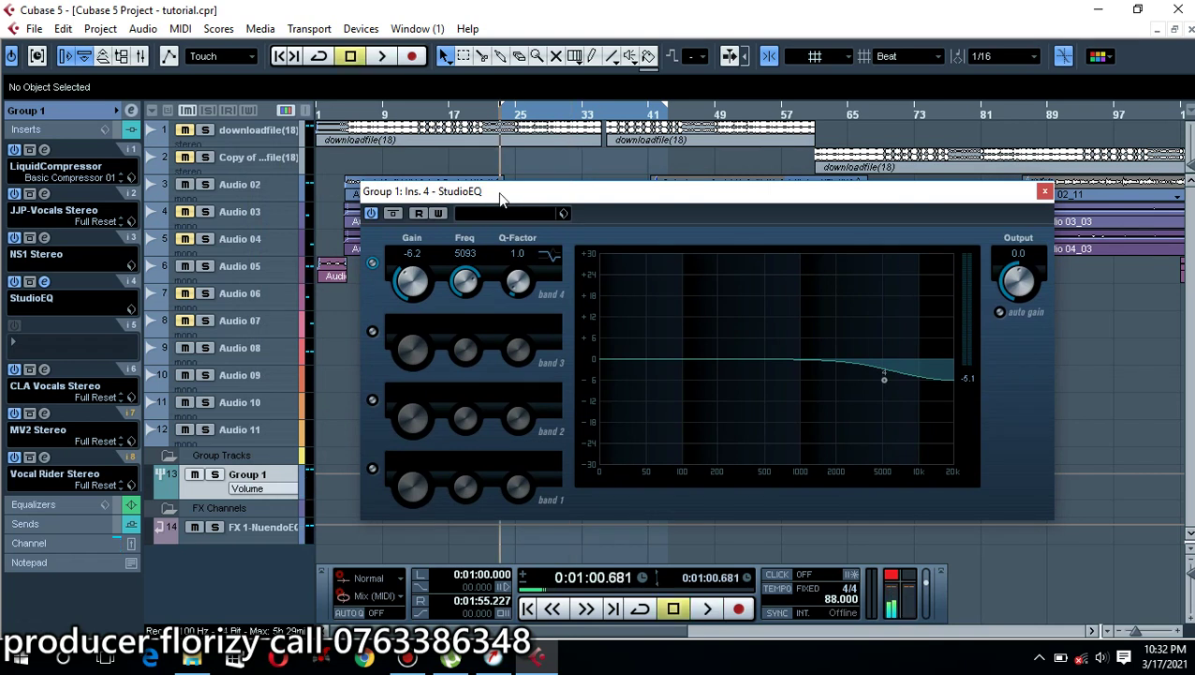
- Audition the vocals with StudioEQ off and on, stop playback and move the playback cursor to about 0:10.956
click(372, 215)
key(space)
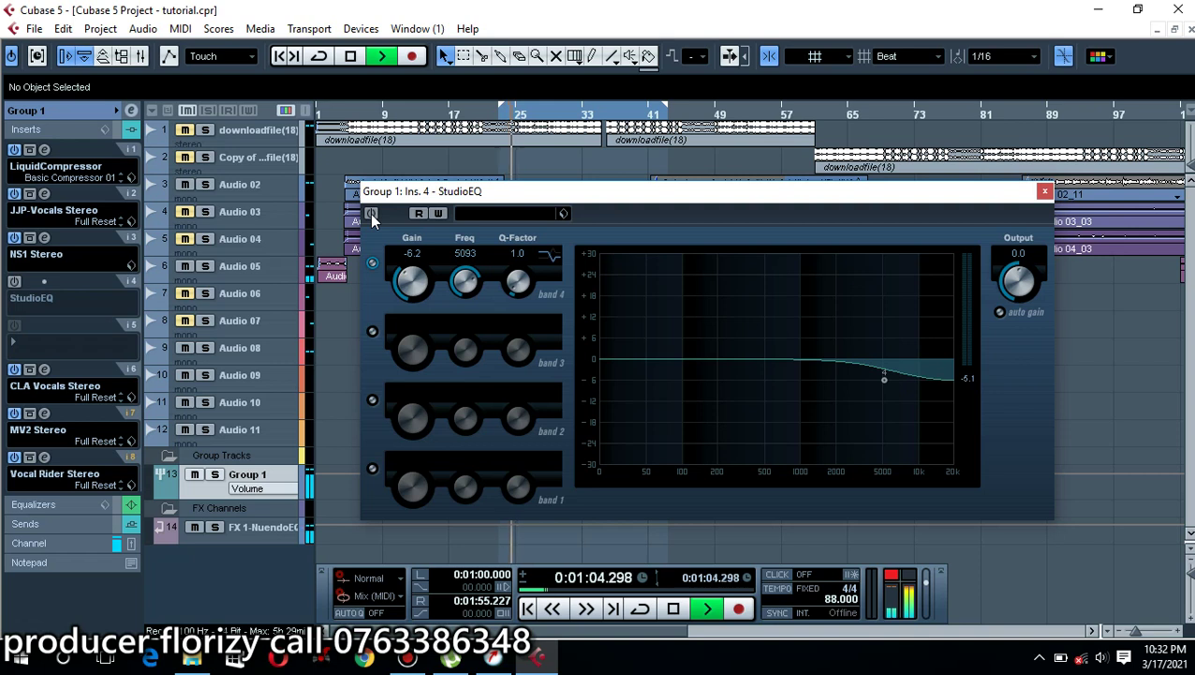
key(space)
click(371, 213)
key(space)
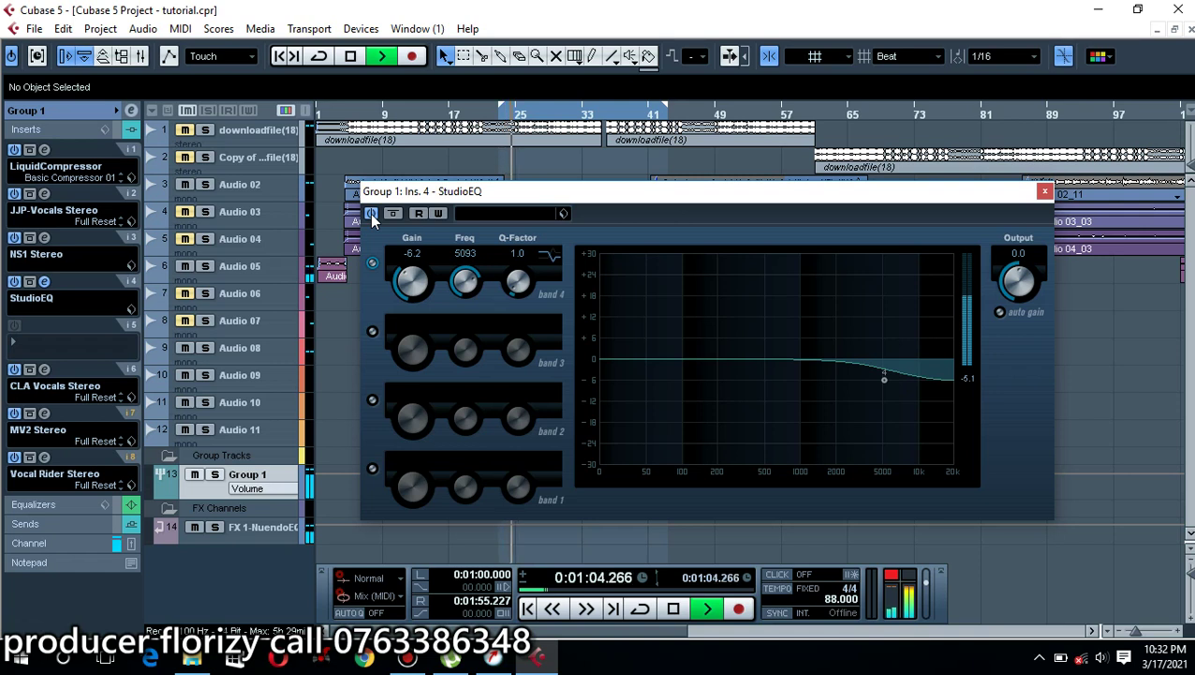
key(space)
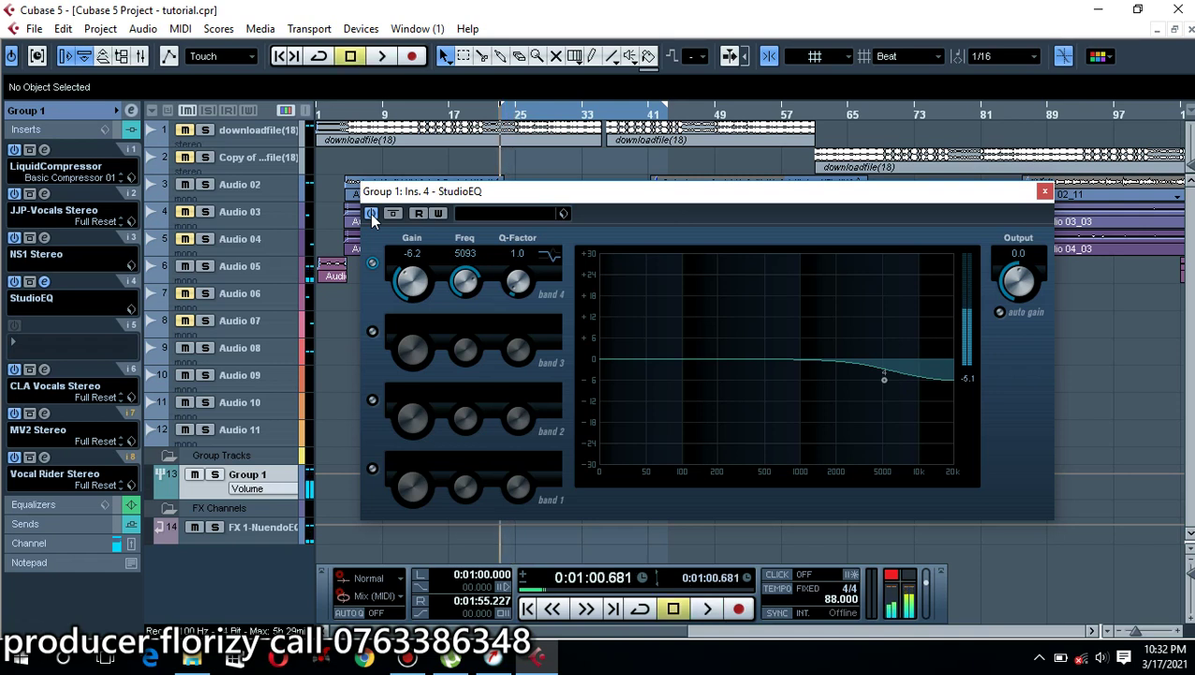
click(349, 112)
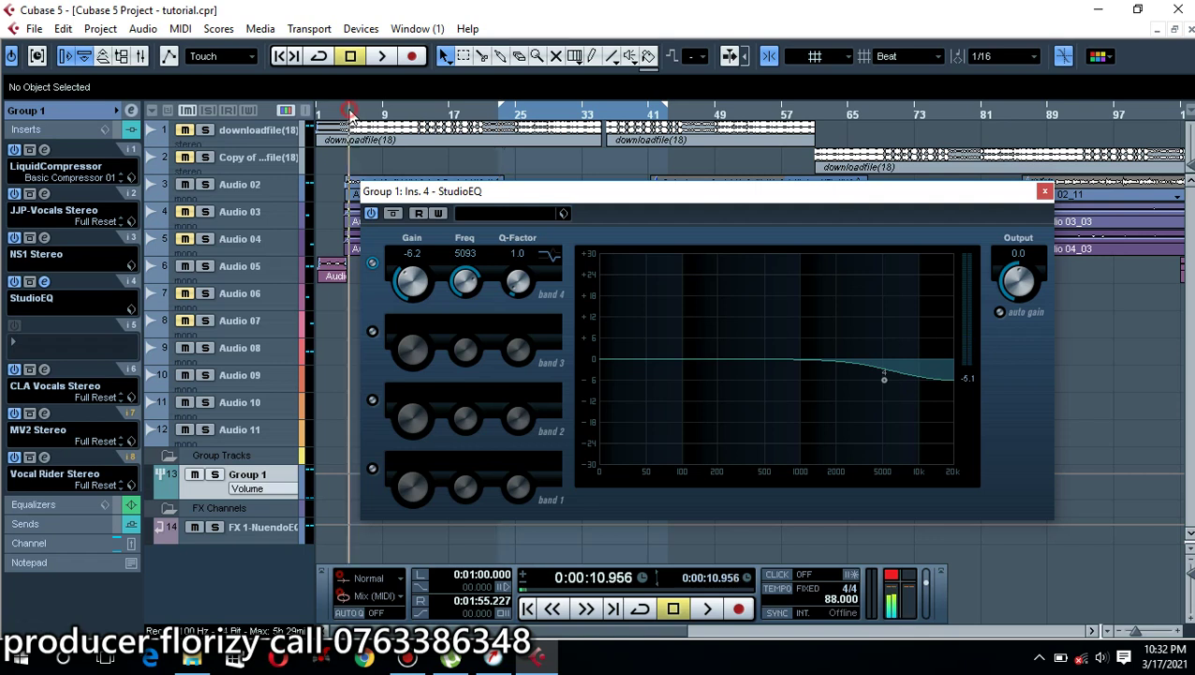
- Audition the vocals with StudioEQ bypassed and re-enabled, first from about 0:10.956 and again from around bar 42
key(space)
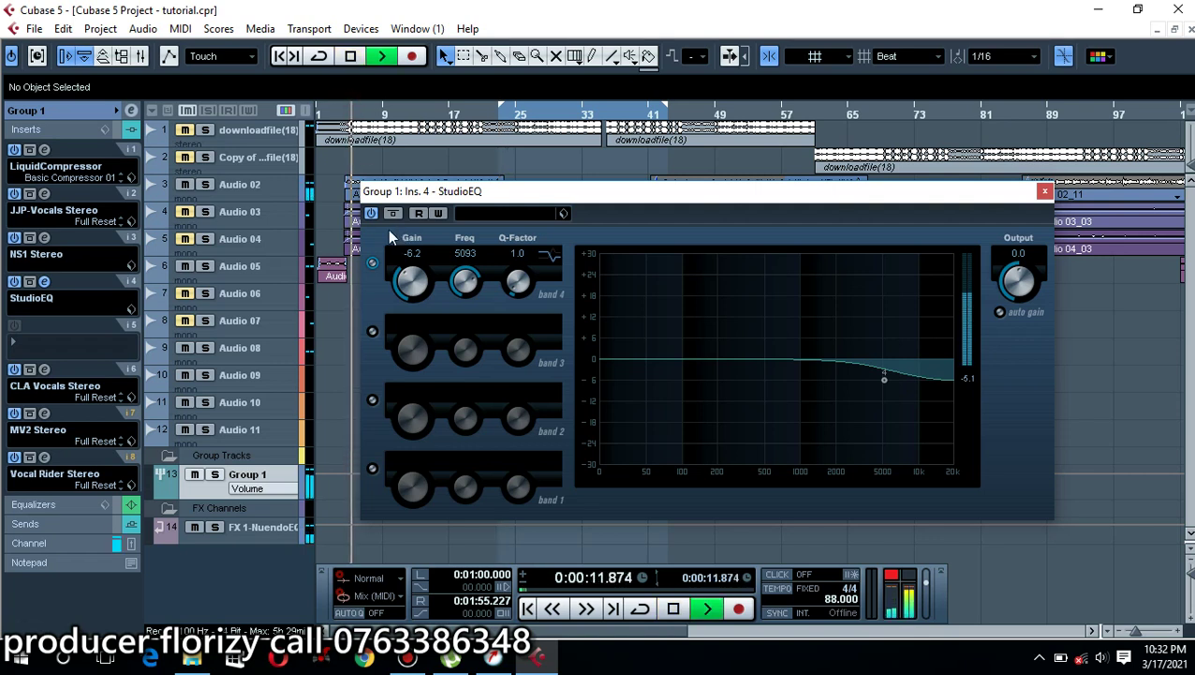
click(371, 214)
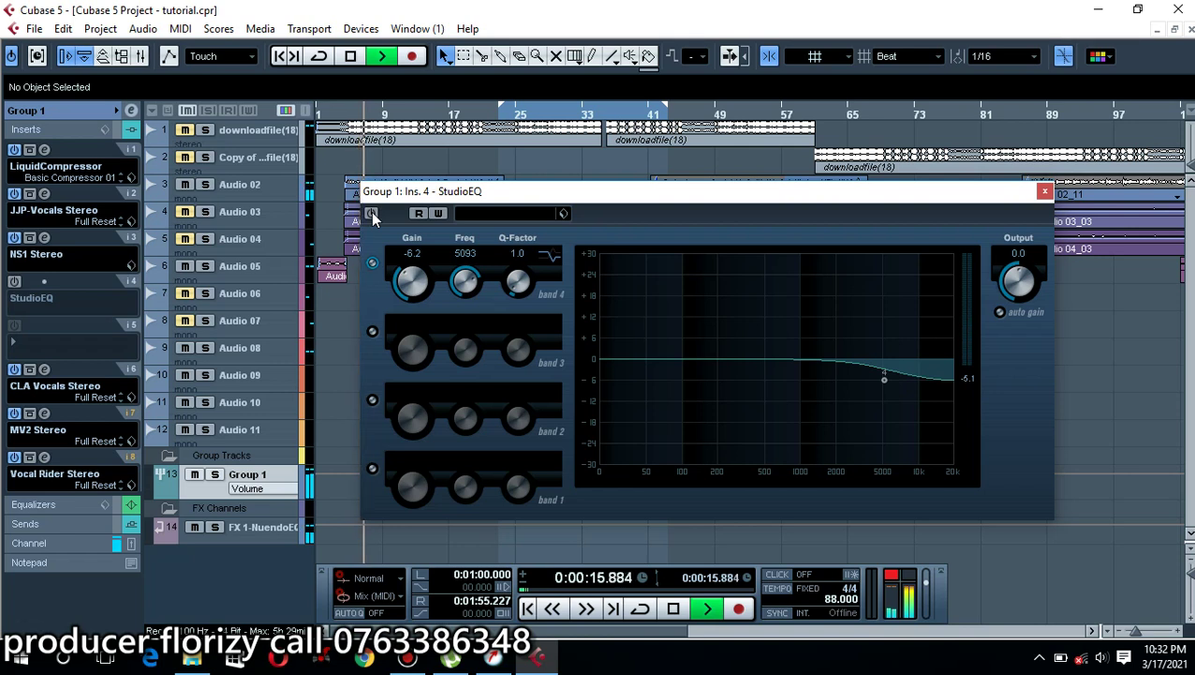
click(372, 213)
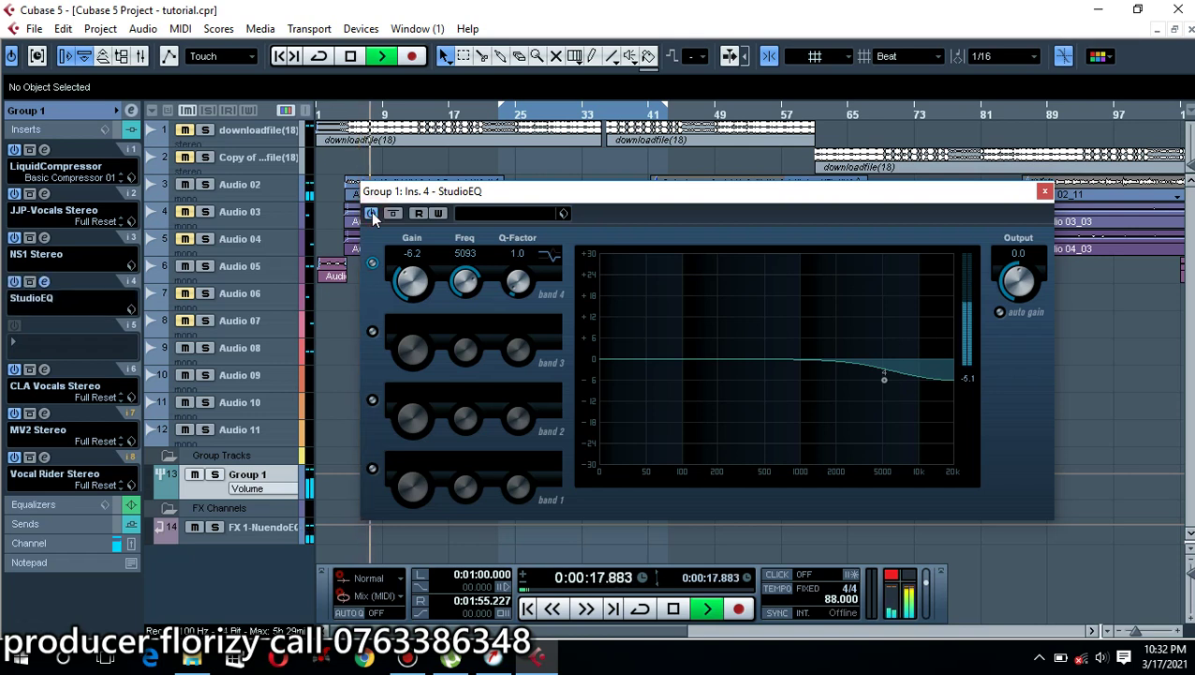
drag(452, 193, 590, 322)
click(665, 113)
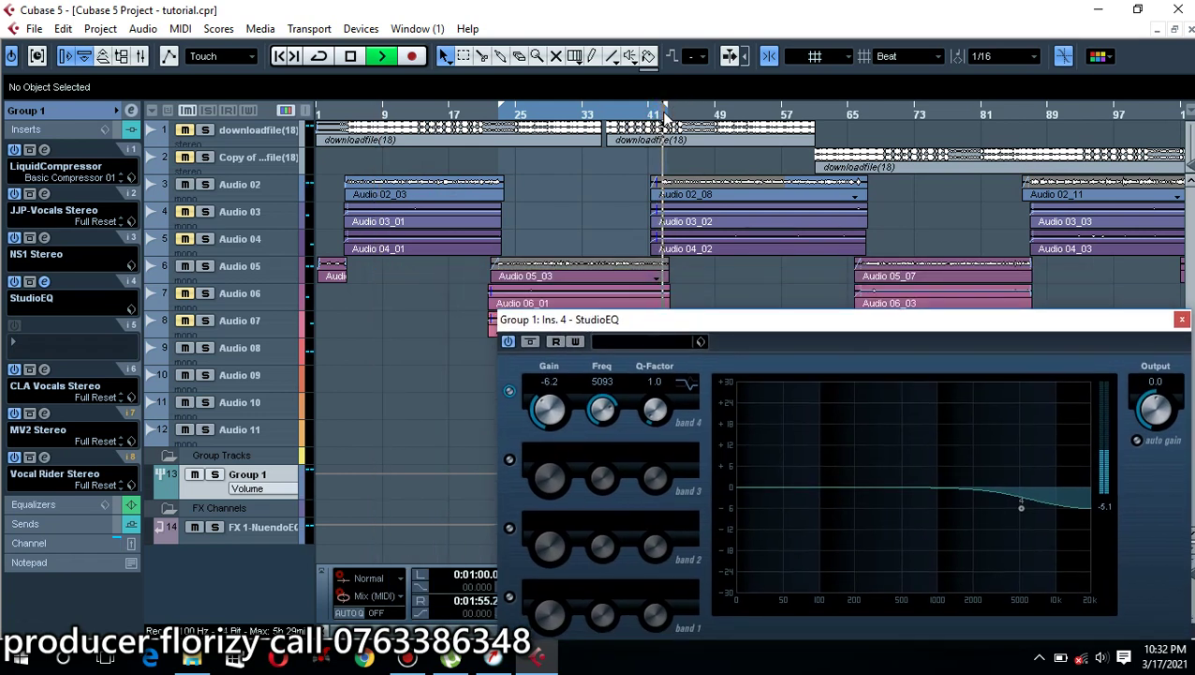
click(509, 342)
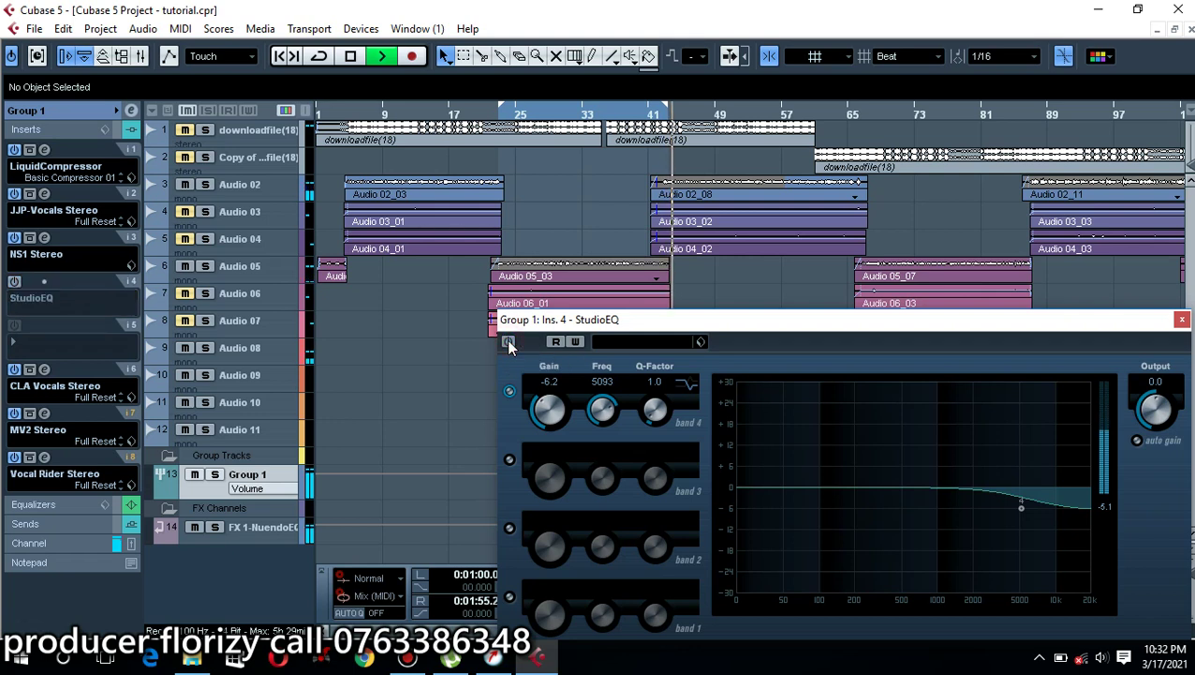
click(509, 342)
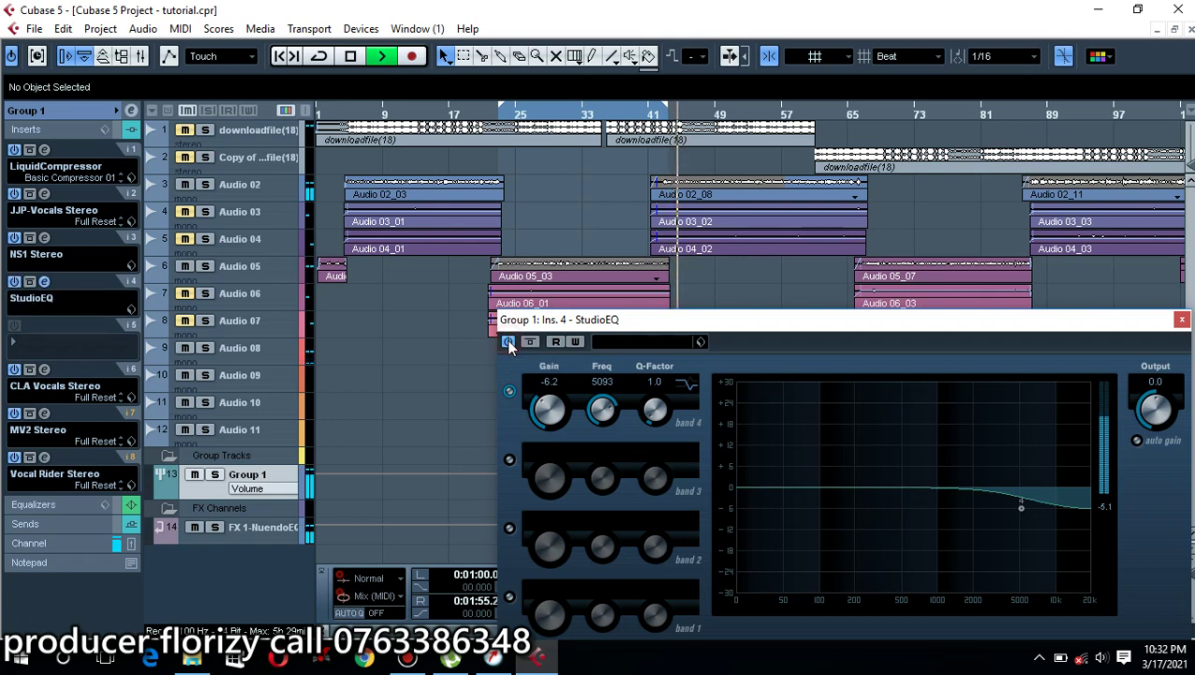
- Compare the vocals around bar 69 with StudioEQ off and on, and stop playback
click(888, 114)
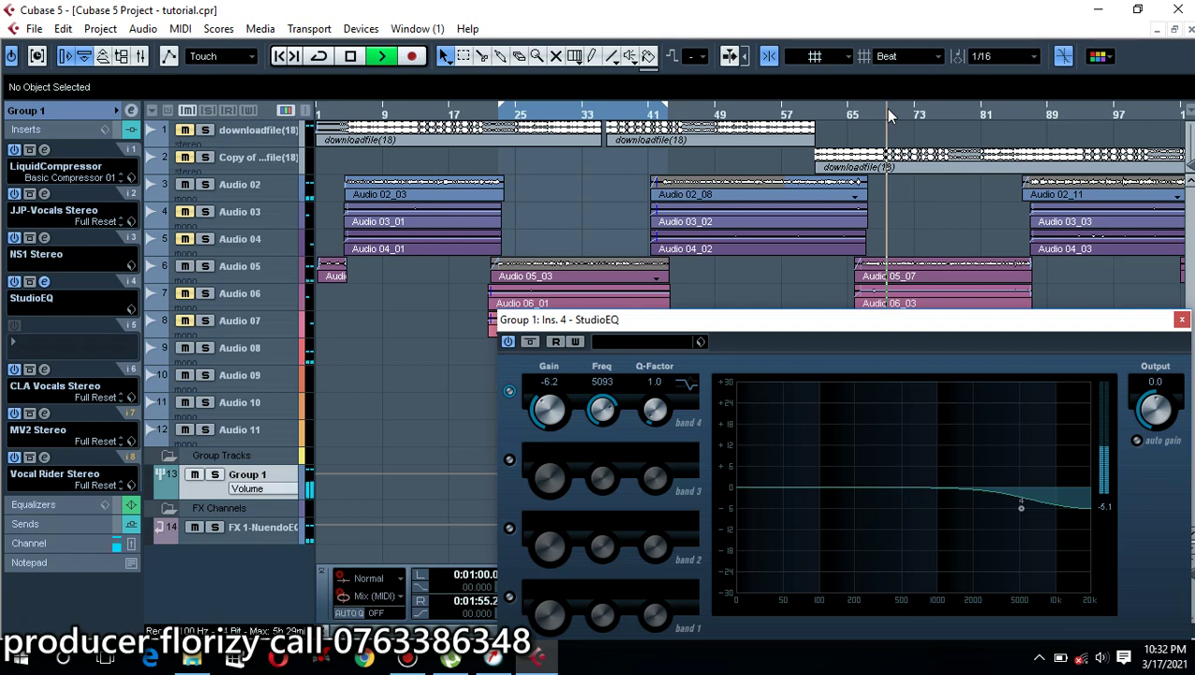
click(509, 342)
click(508, 342)
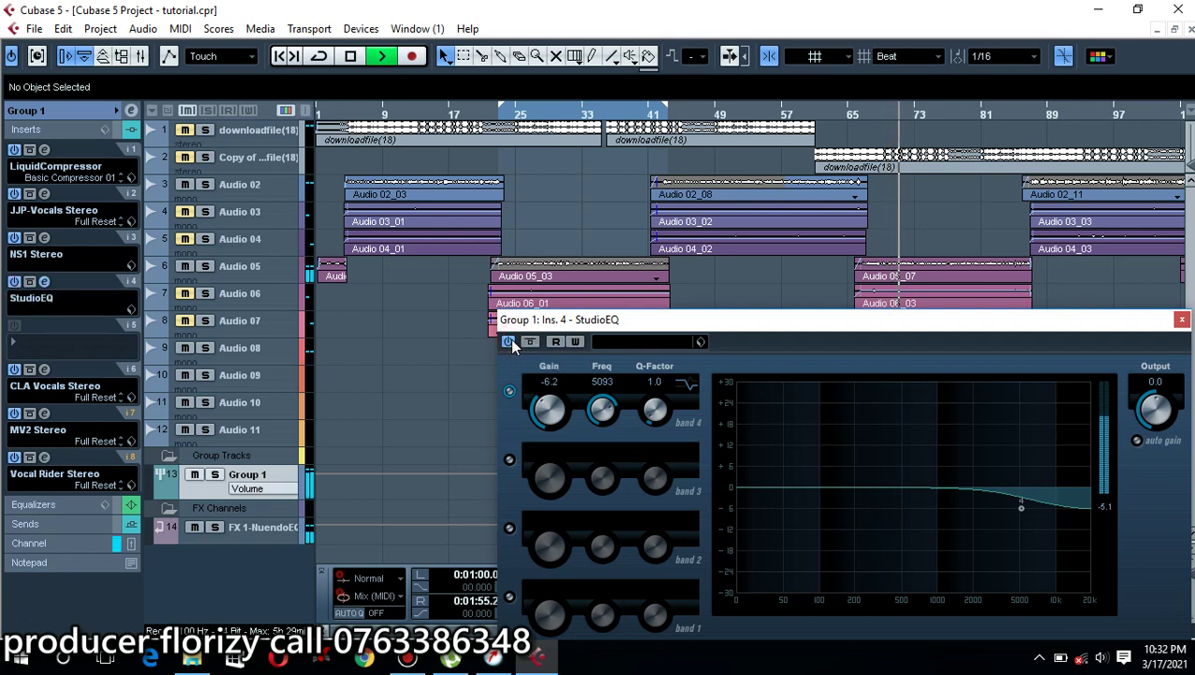
drag(602, 327, 452, 190)
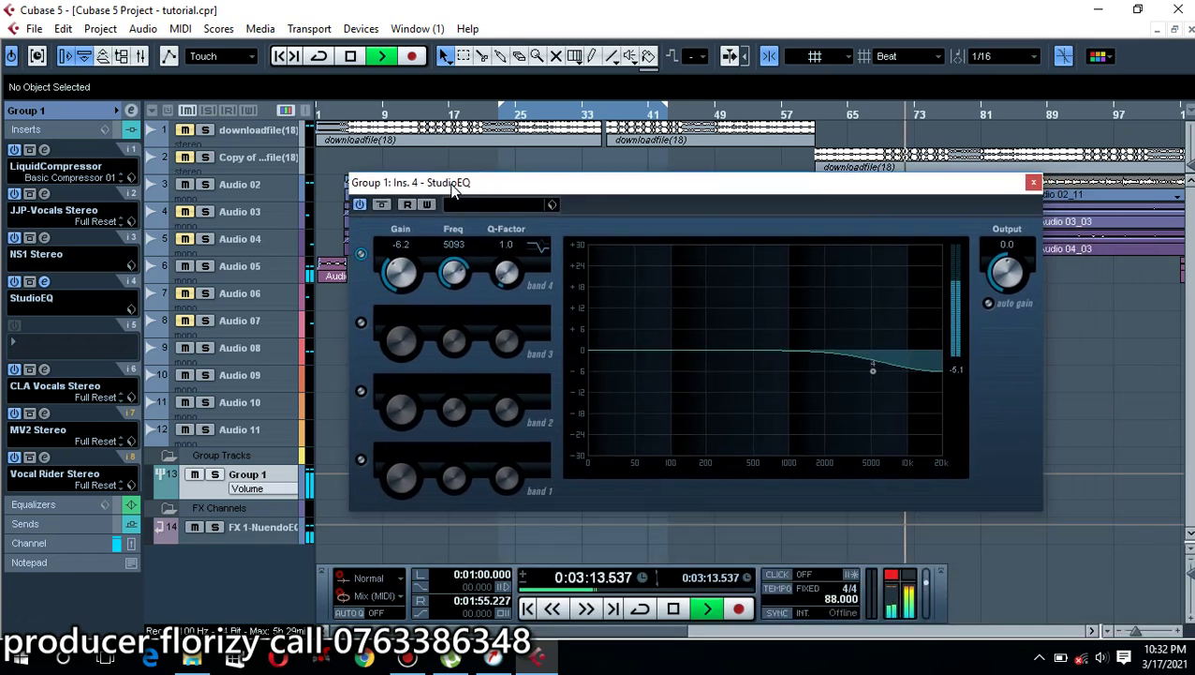
key(space)
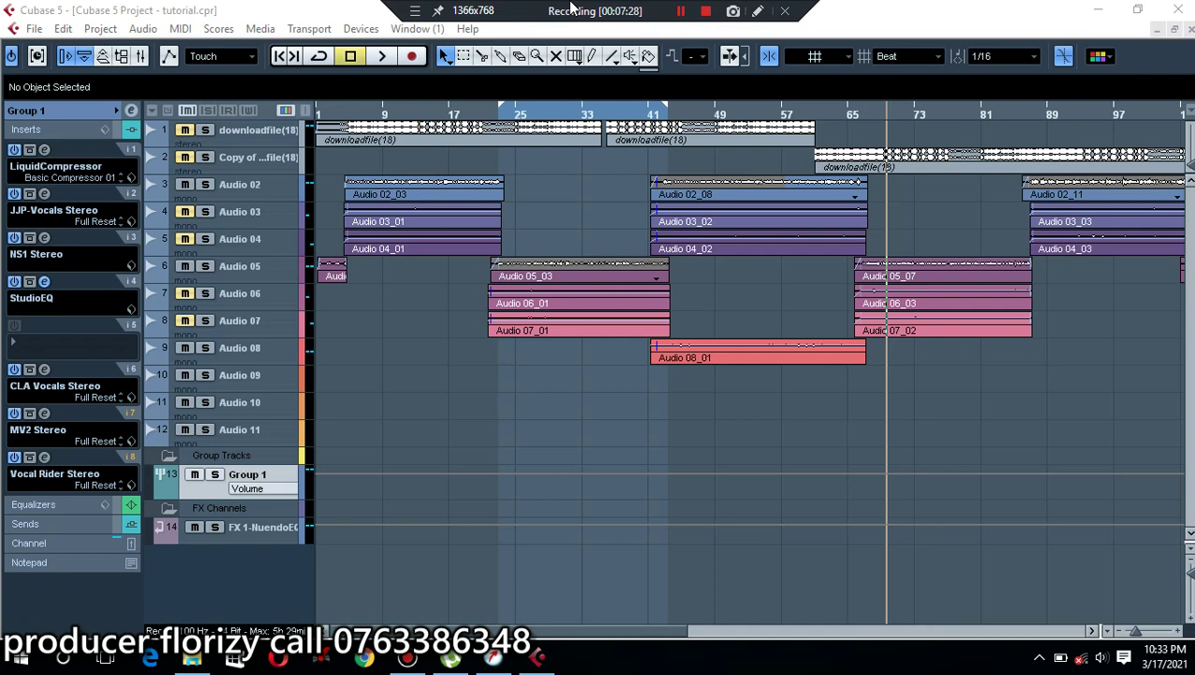
- Remove StudioEQ from insert slot 4 of Group 1
click(562, 232)
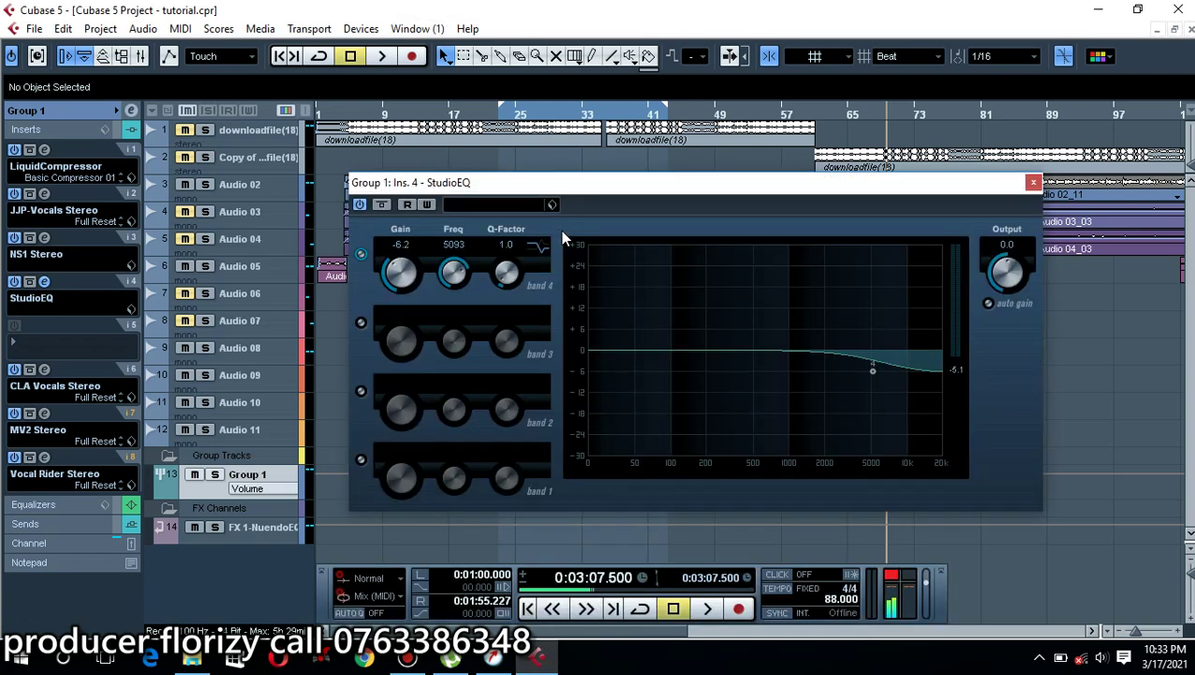
click(32, 298)
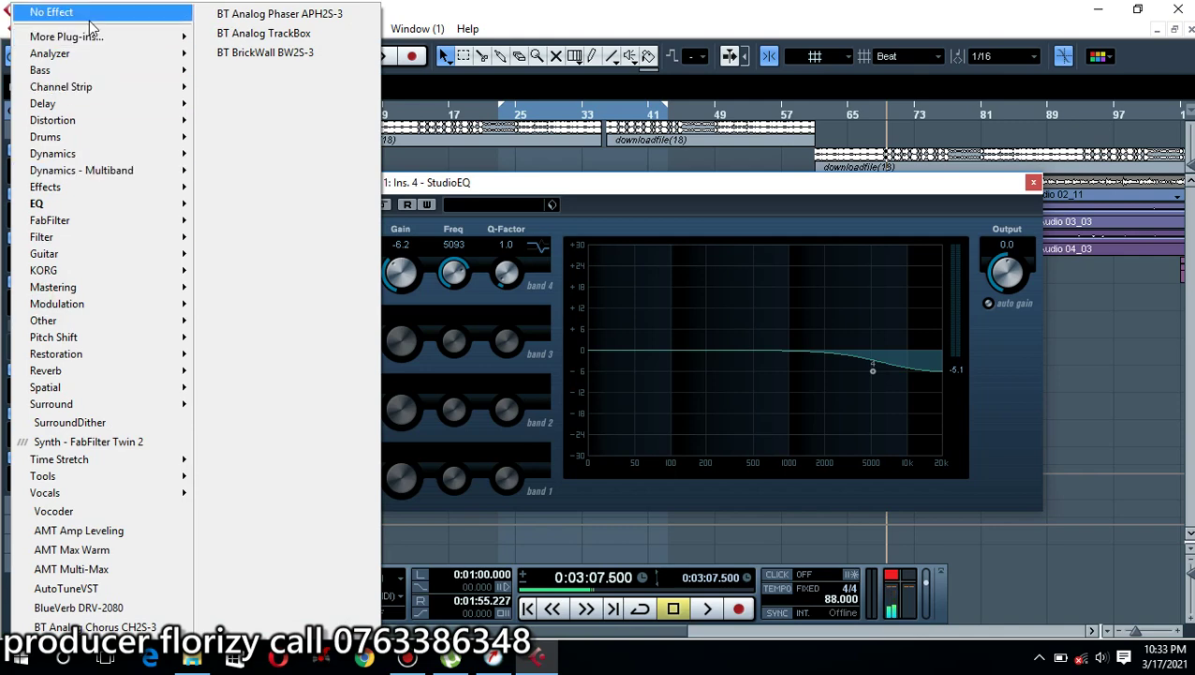
click(98, 16)
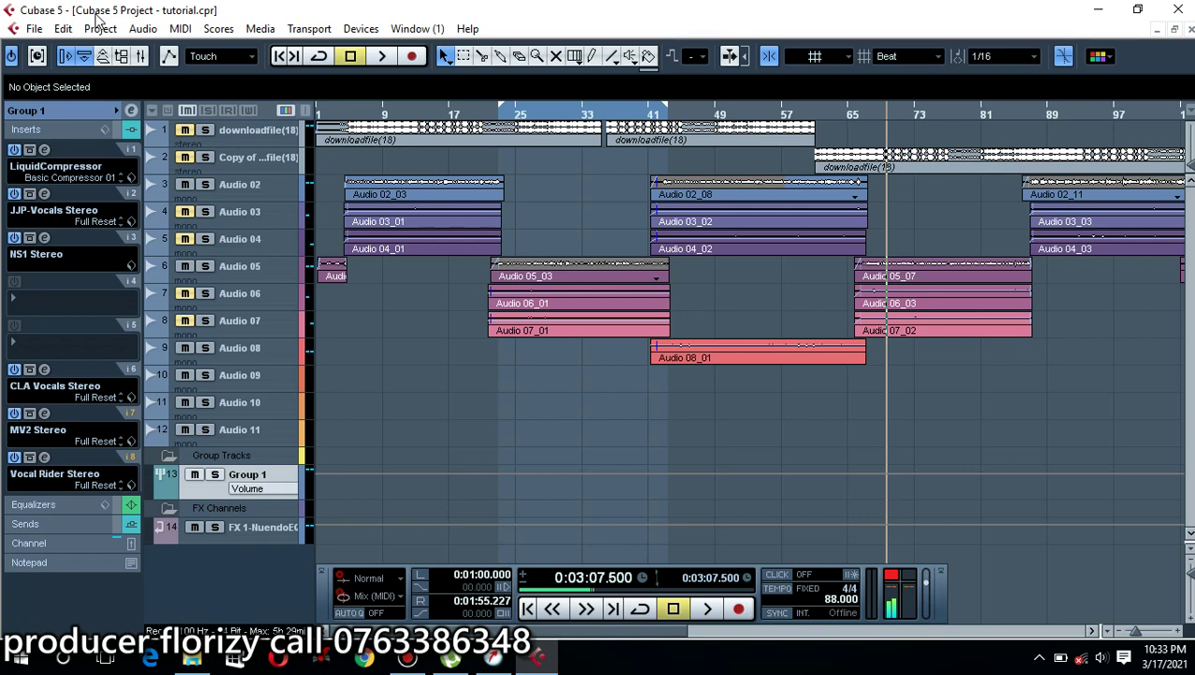
- Load the DeEsser dynamics plug-in into insert slot 4 of Group 1
click(51, 307)
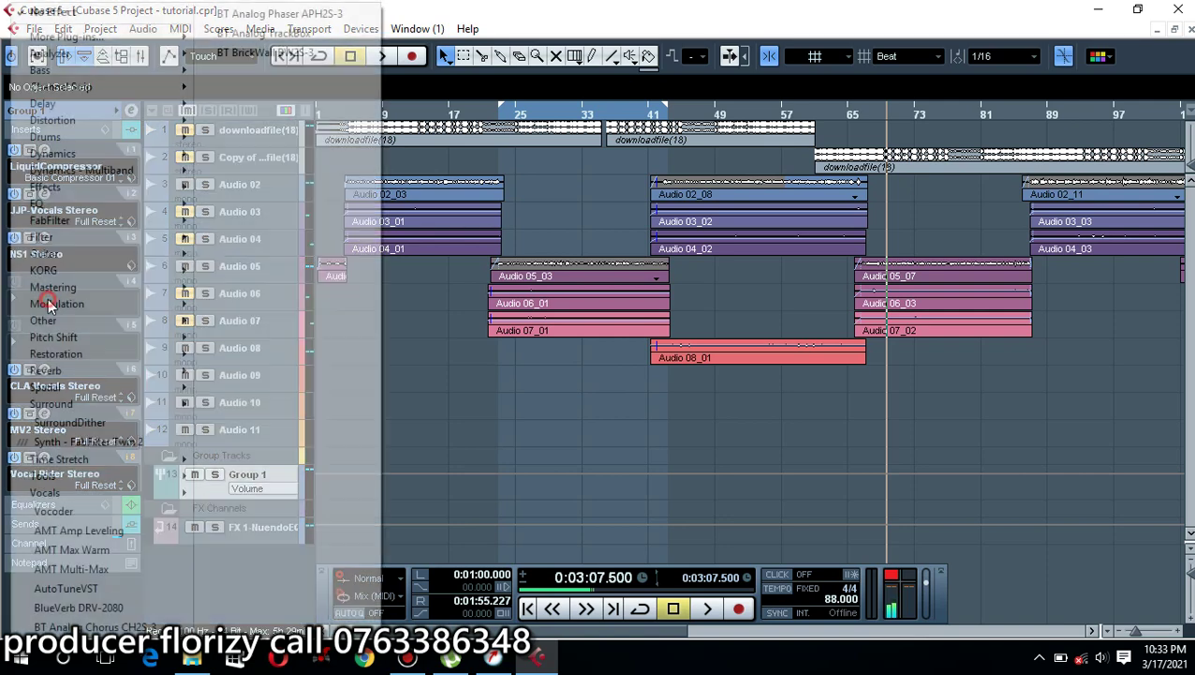
mouse_move(113, 137)
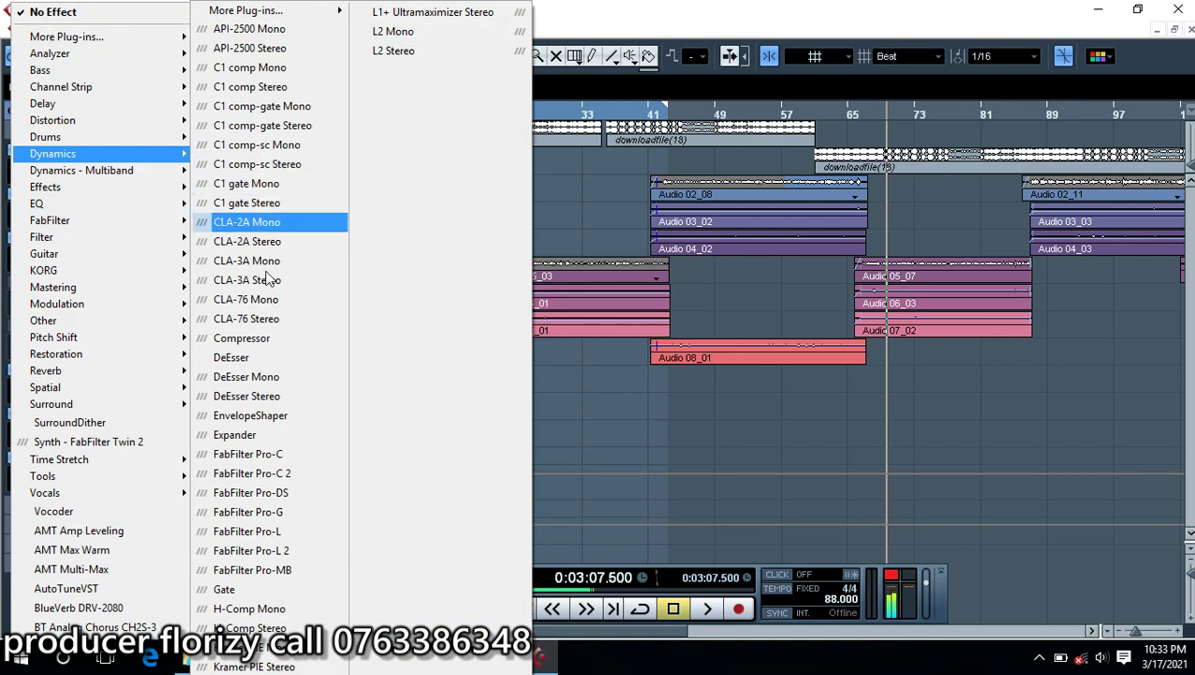
click(296, 363)
drag(554, 304, 566, 223)
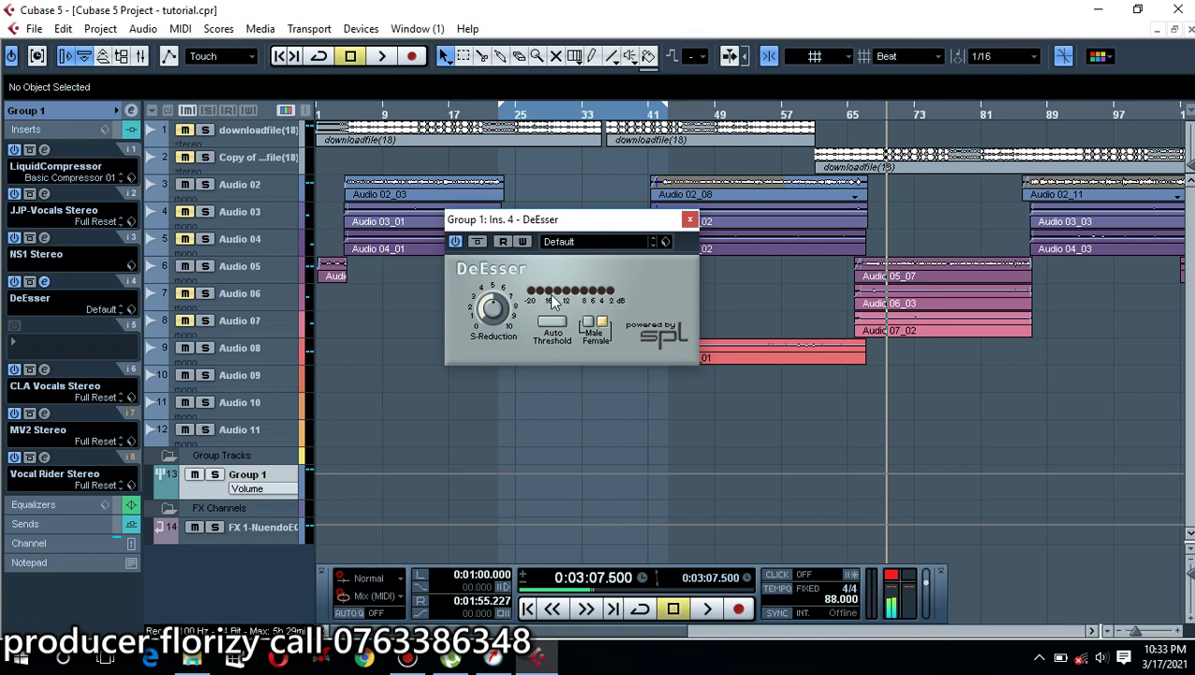
- Apply the Male Light preset to DeEsser with the male voice setting and audition the vocals from about 1:02.045
click(503, 120)
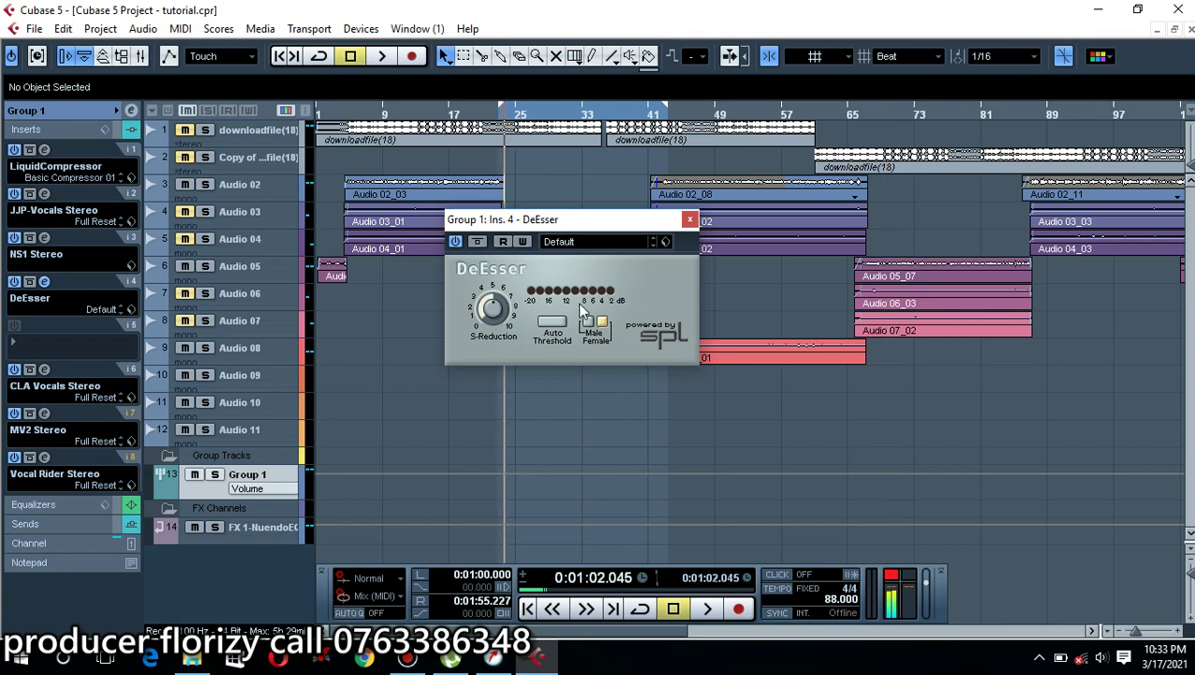
click(567, 244)
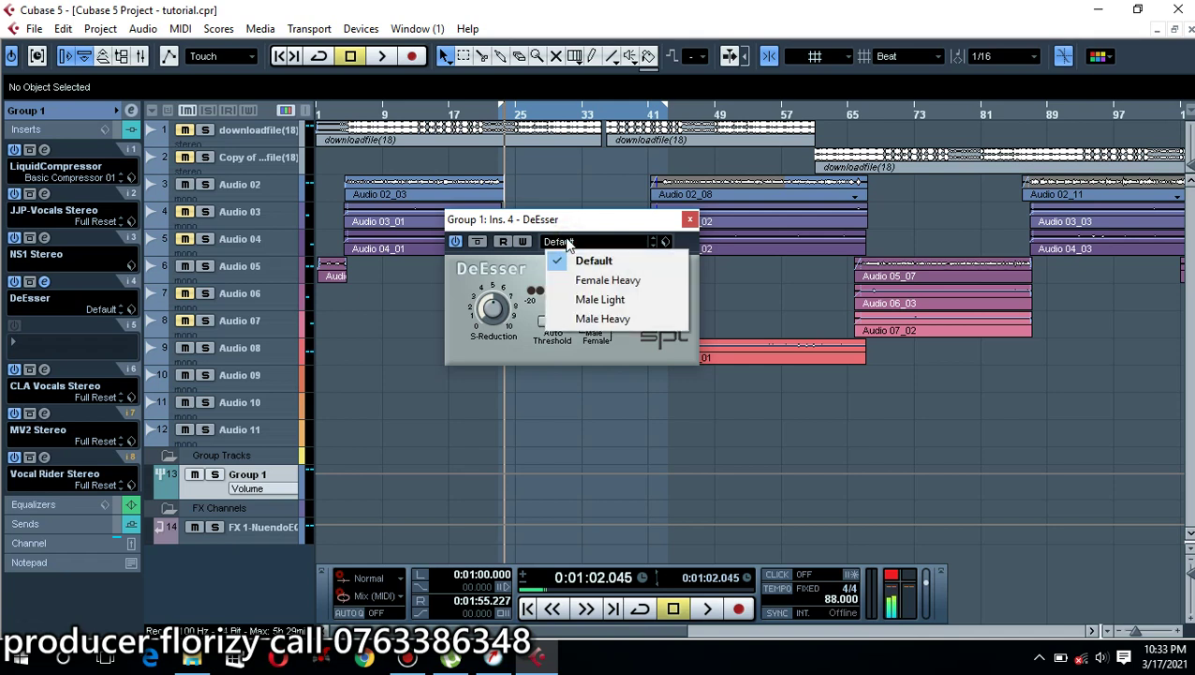
click(601, 300)
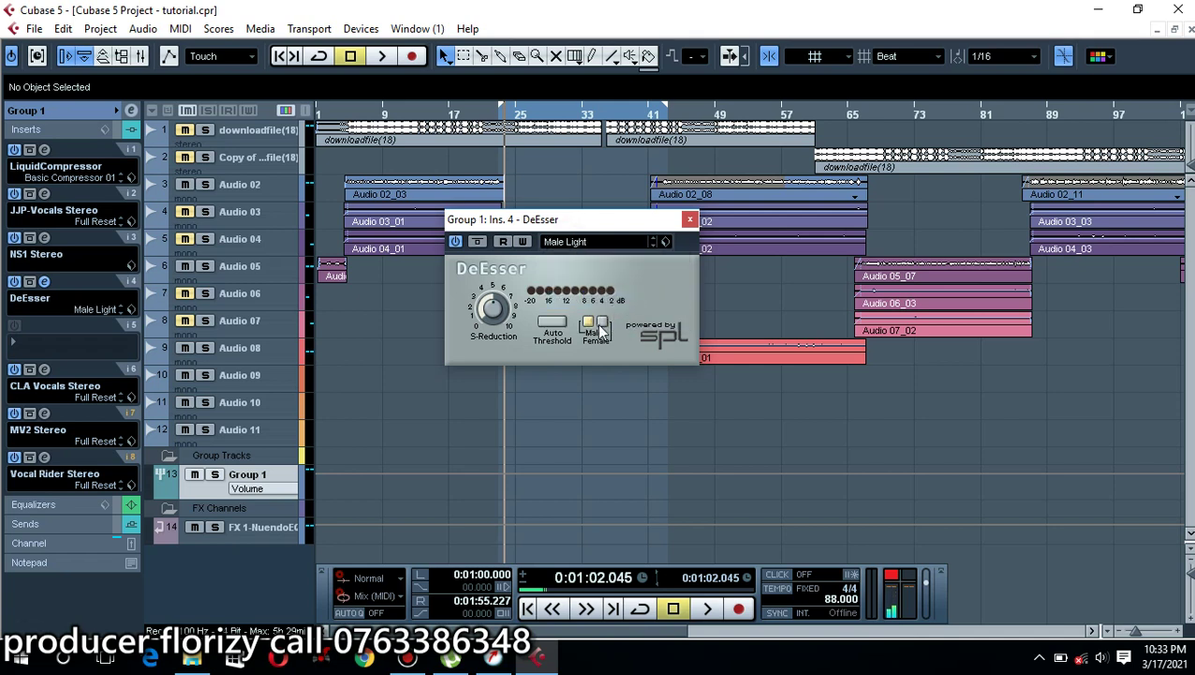
click(590, 324)
key(space)
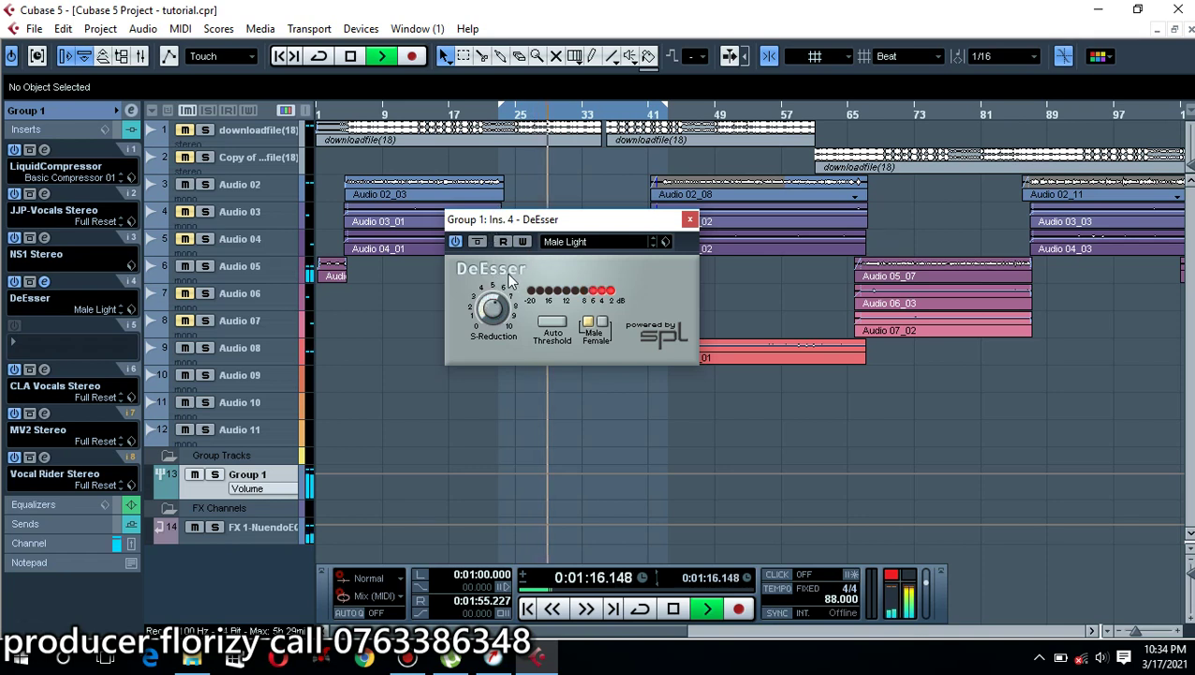
key(space)
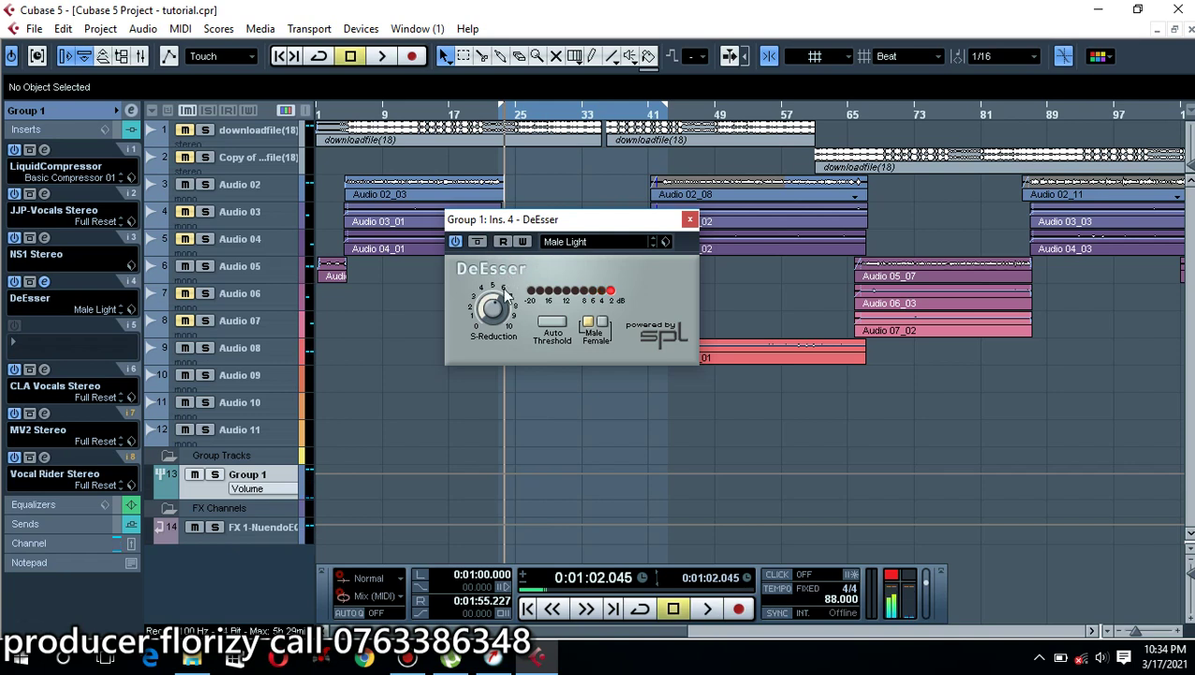
drag(491, 307, 490, 320)
- Replace DeEsser with the DeEsser Stereo plug-in in insert slot 4 of Group 1
click(30, 300)
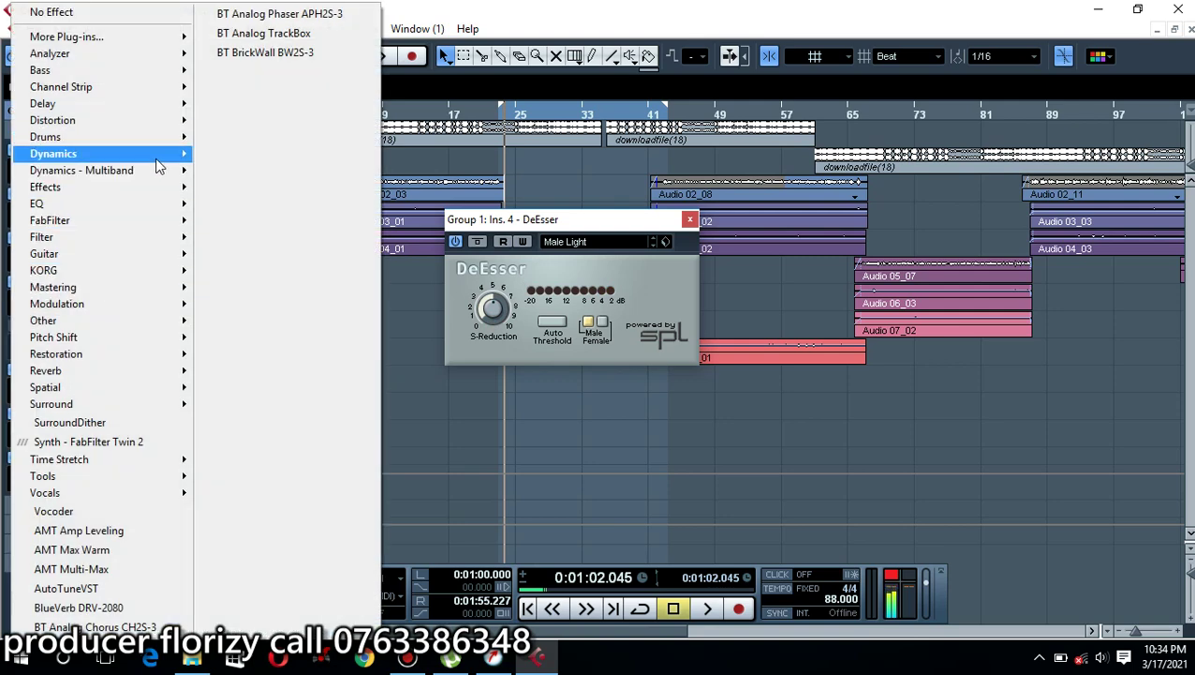
mouse_move(158, 159)
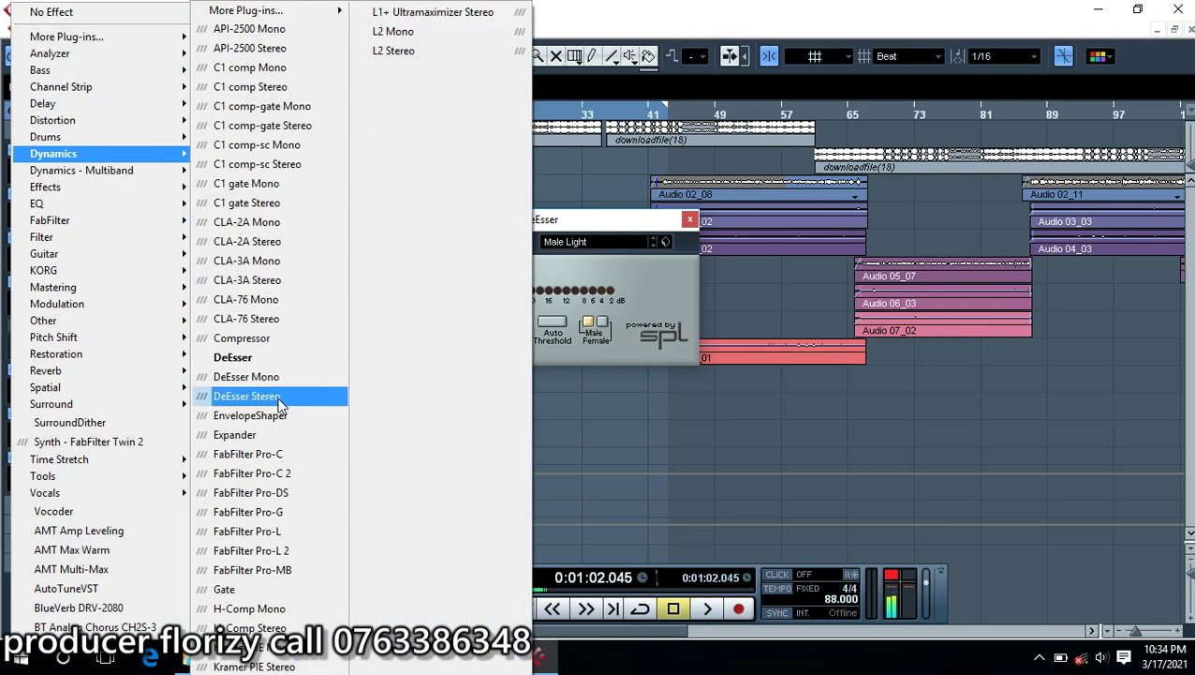
click(278, 399)
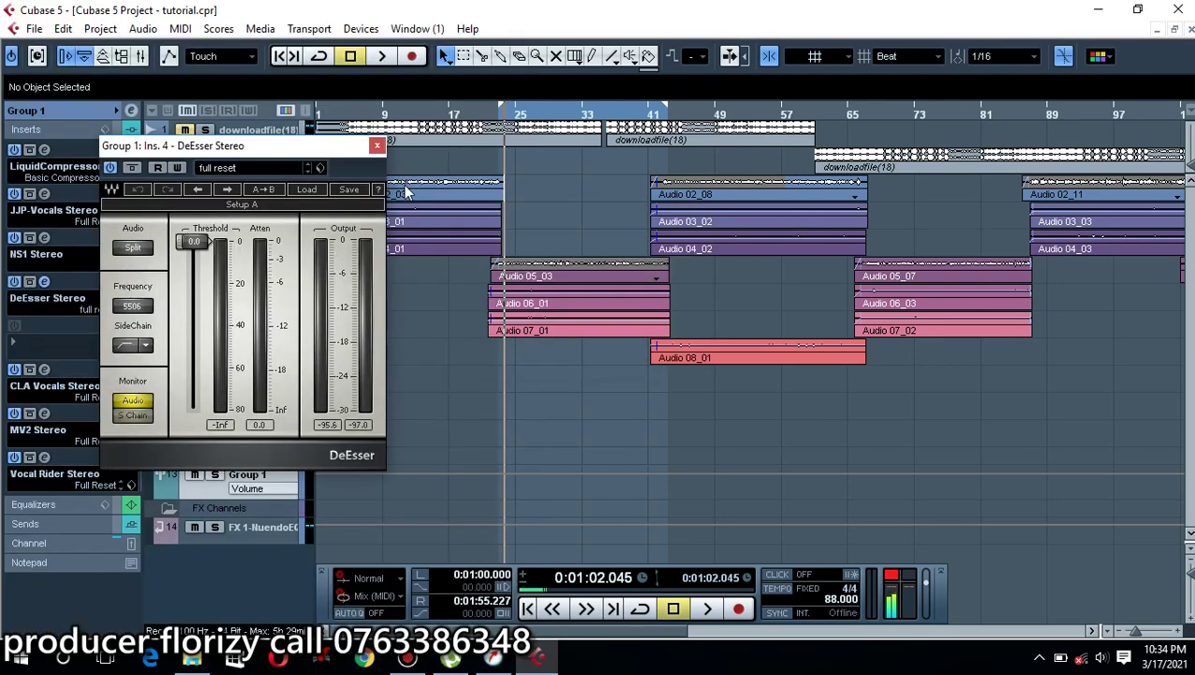
drag(263, 153, 618, 111)
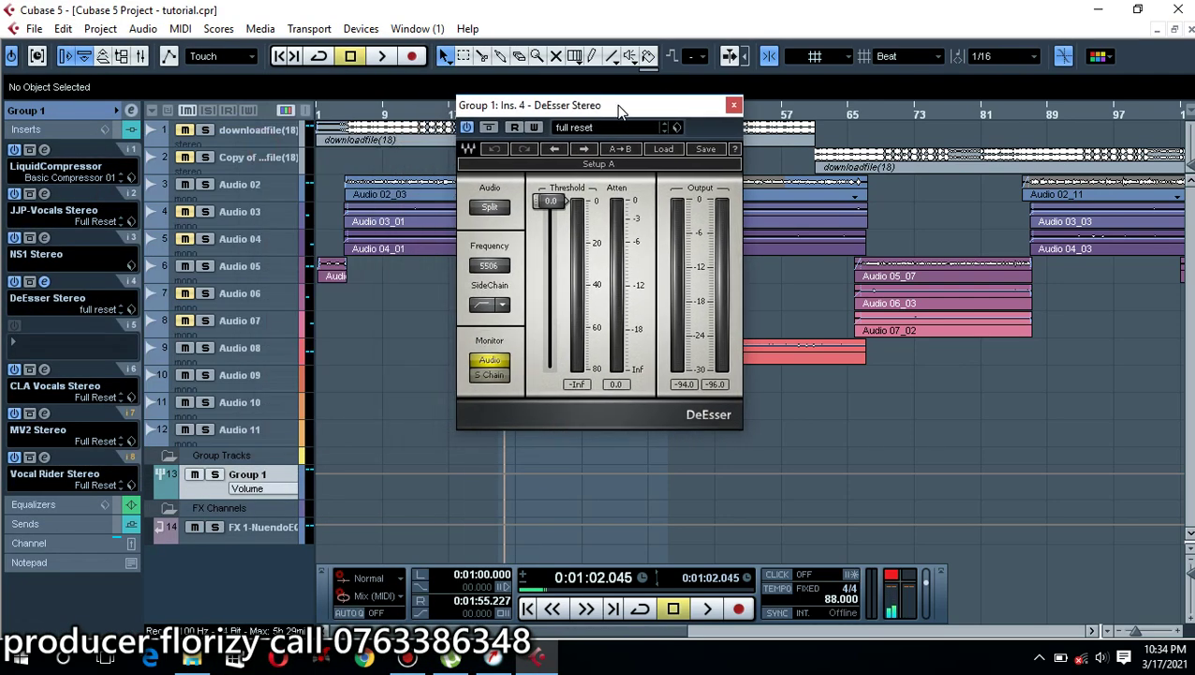
- Try the Male Shh and Male Ess presets on DeEsser Stereo and return it to the full reset preset
click(587, 129)
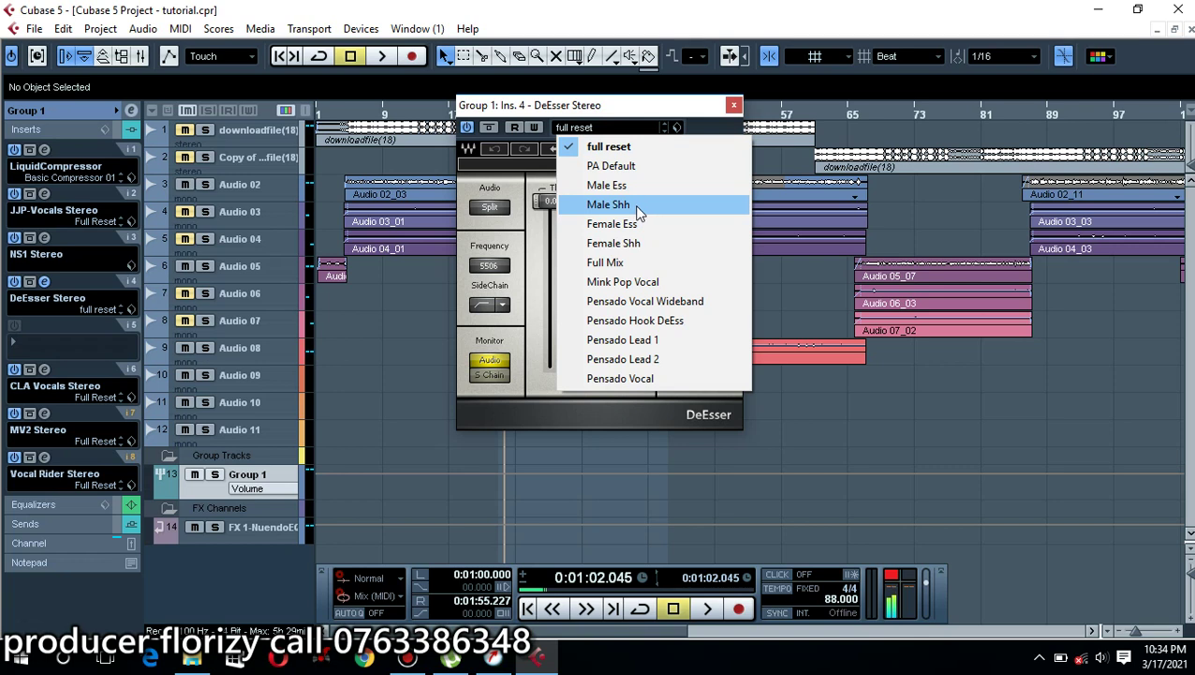
click(625, 211)
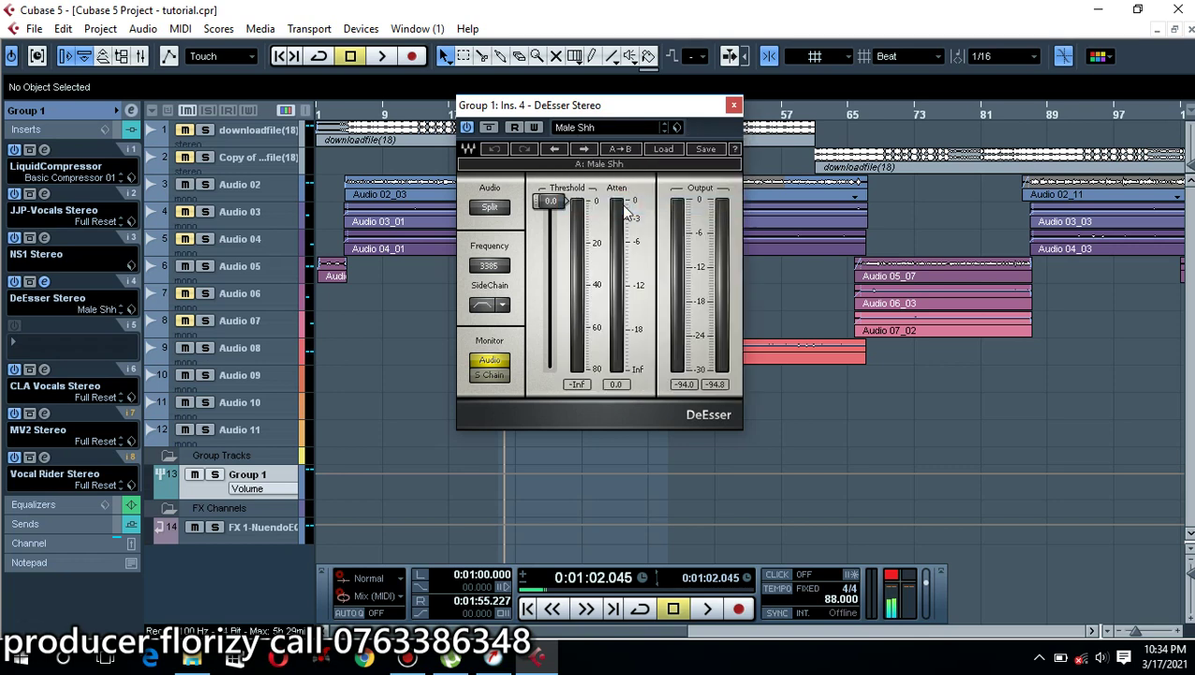
click(585, 131)
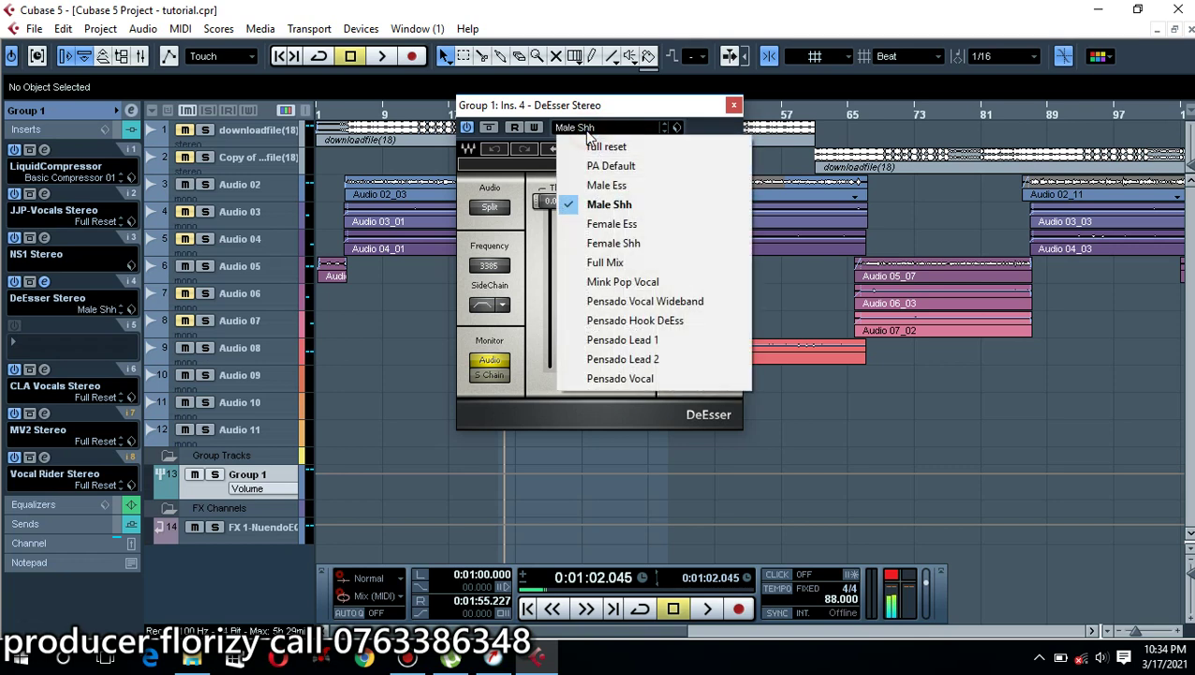
click(625, 192)
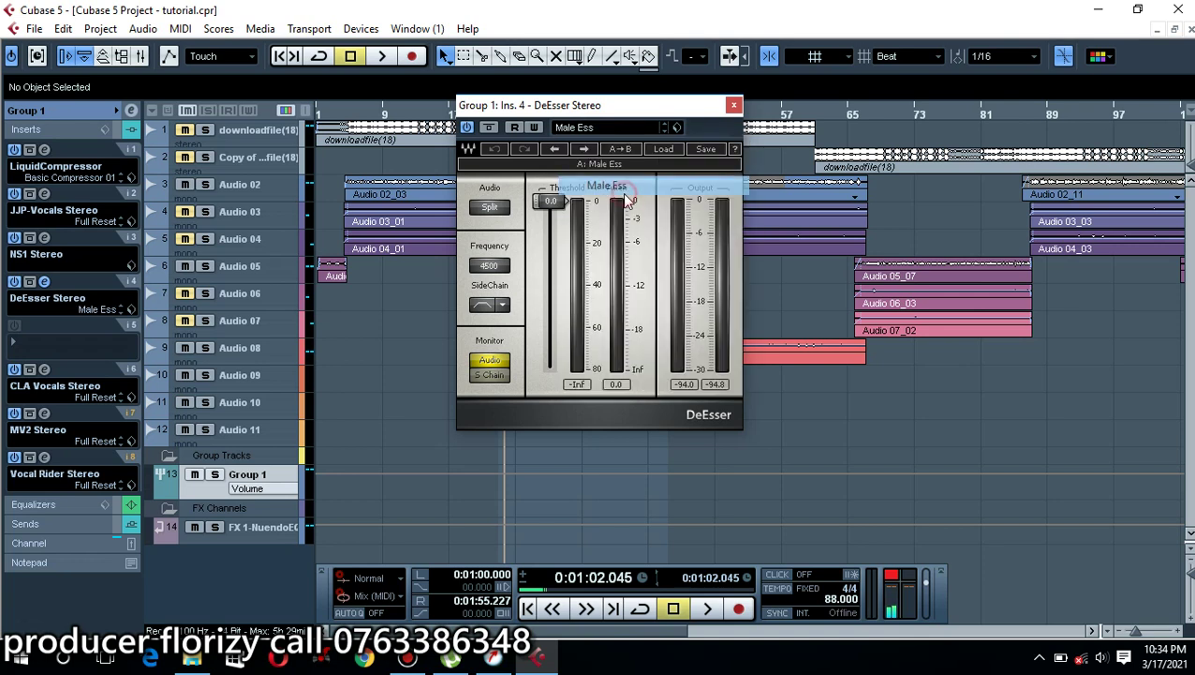
click(588, 133)
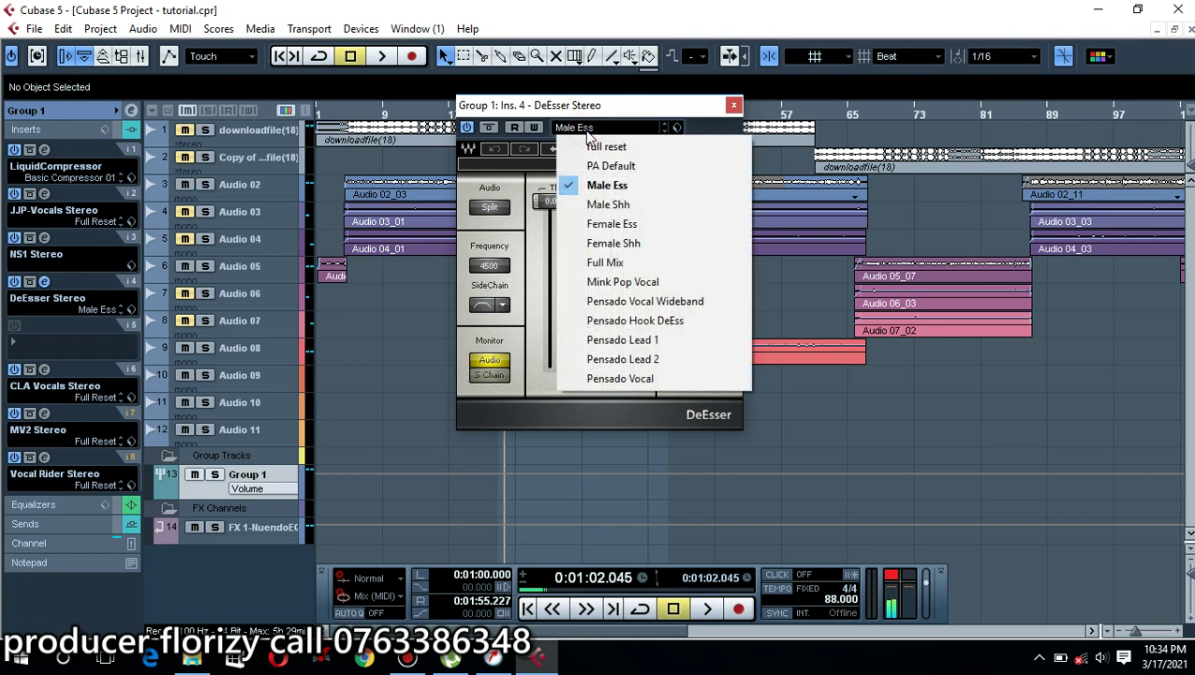
click(609, 204)
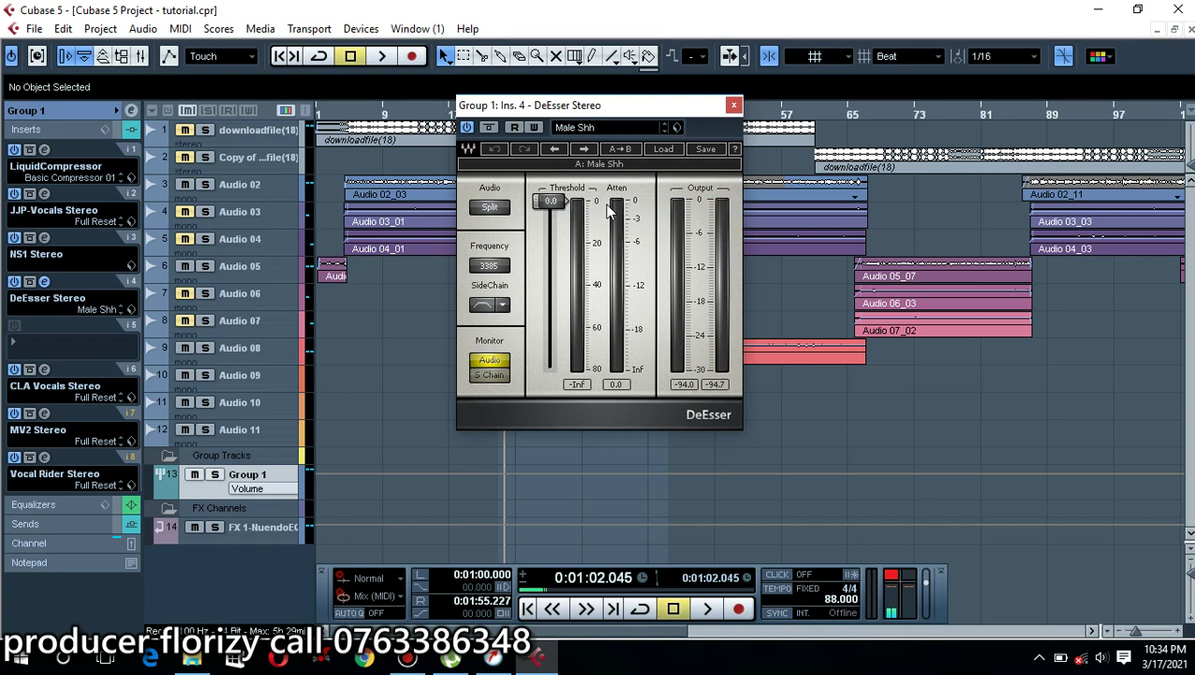
click(587, 129)
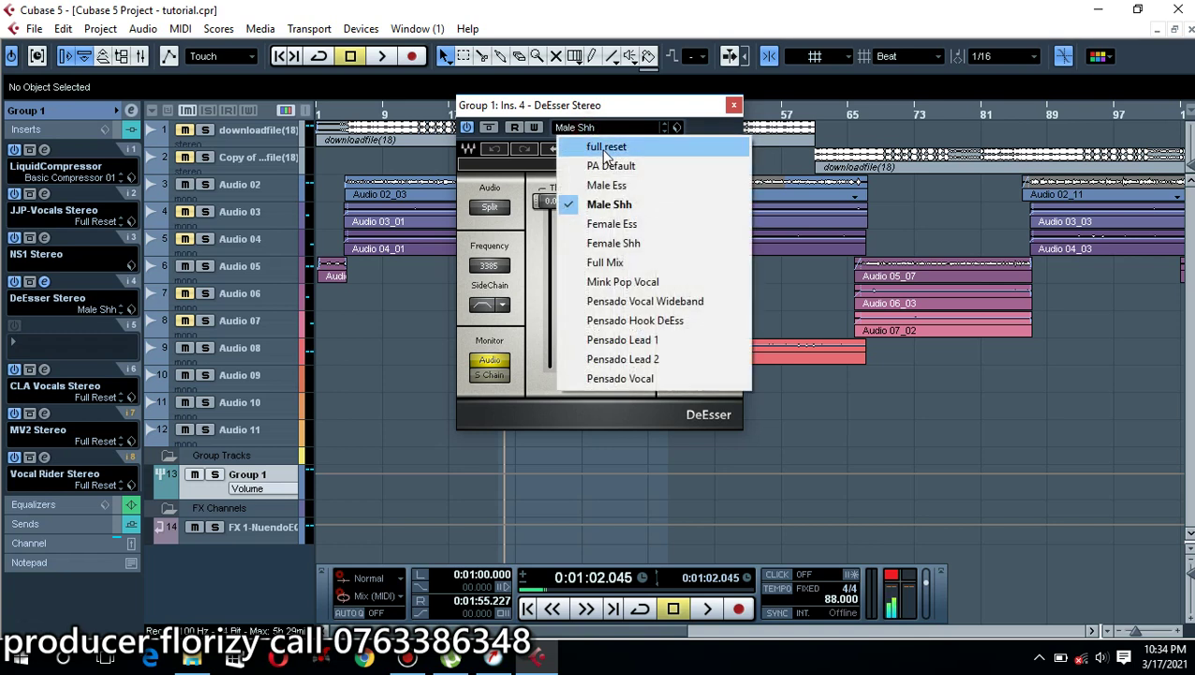
click(606, 150)
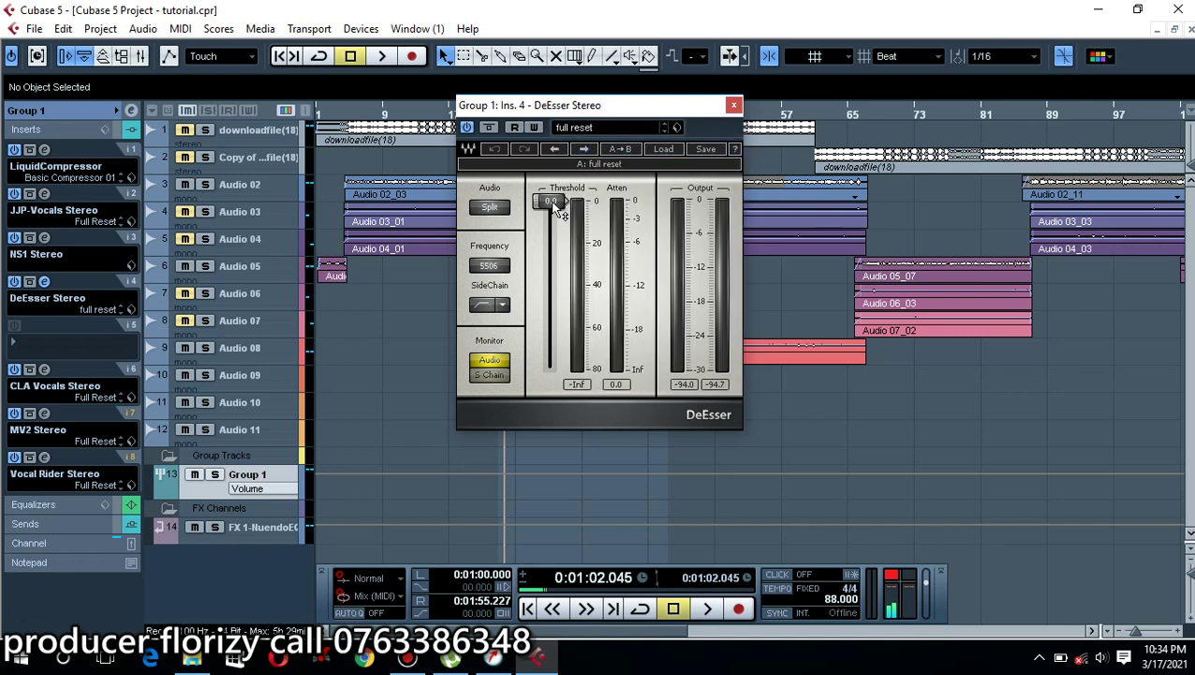
- Audition the vocals while trying DeEsser Stereo thresholds from -80.0 up to -22.6, settling at -25.7
key(space)
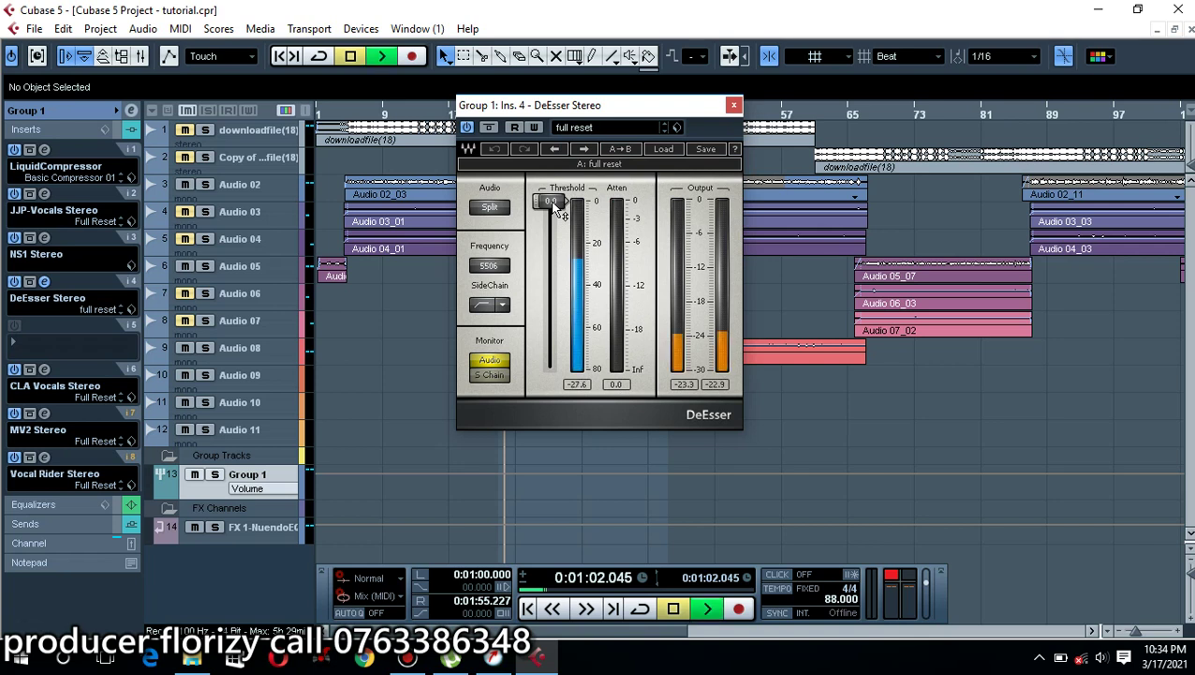
drag(564, 200, 557, 369)
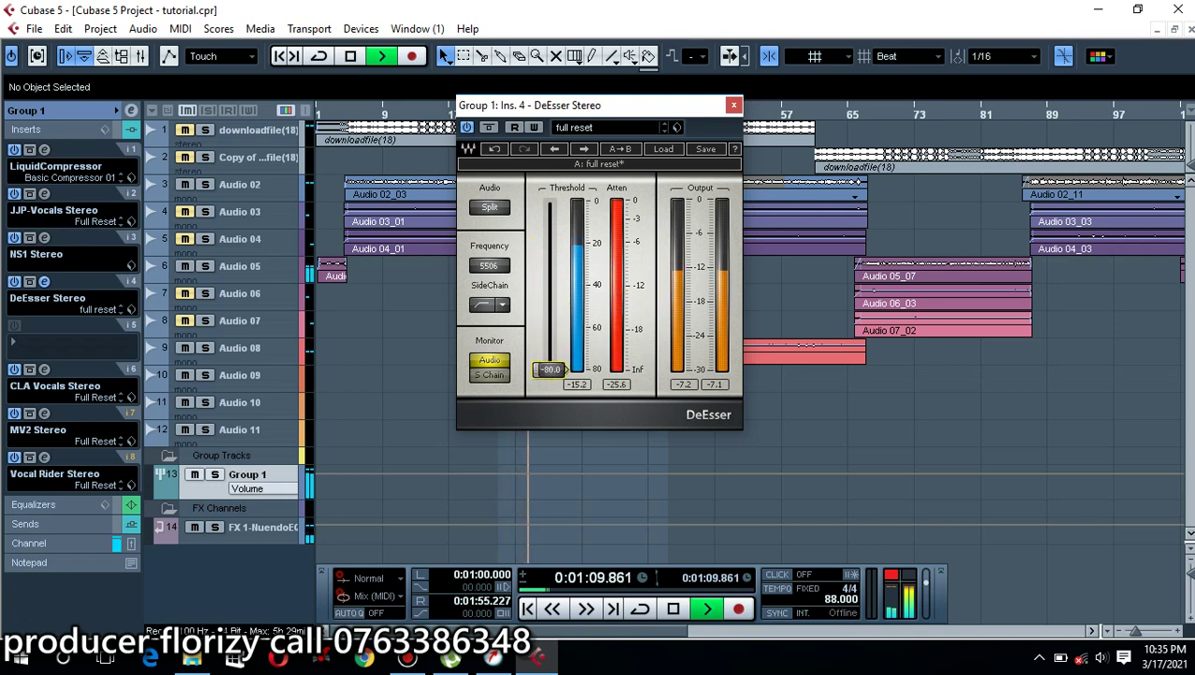
drag(557, 373, 553, 266)
click(605, 386)
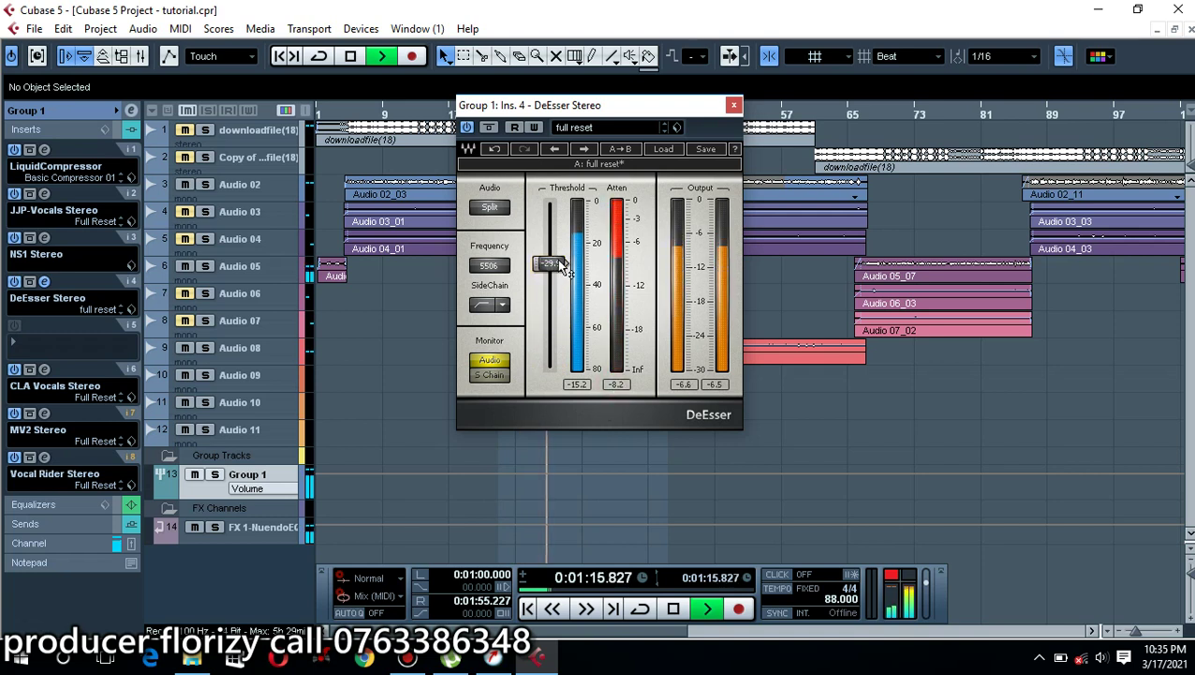
drag(551, 264, 551, 248)
click(614, 386)
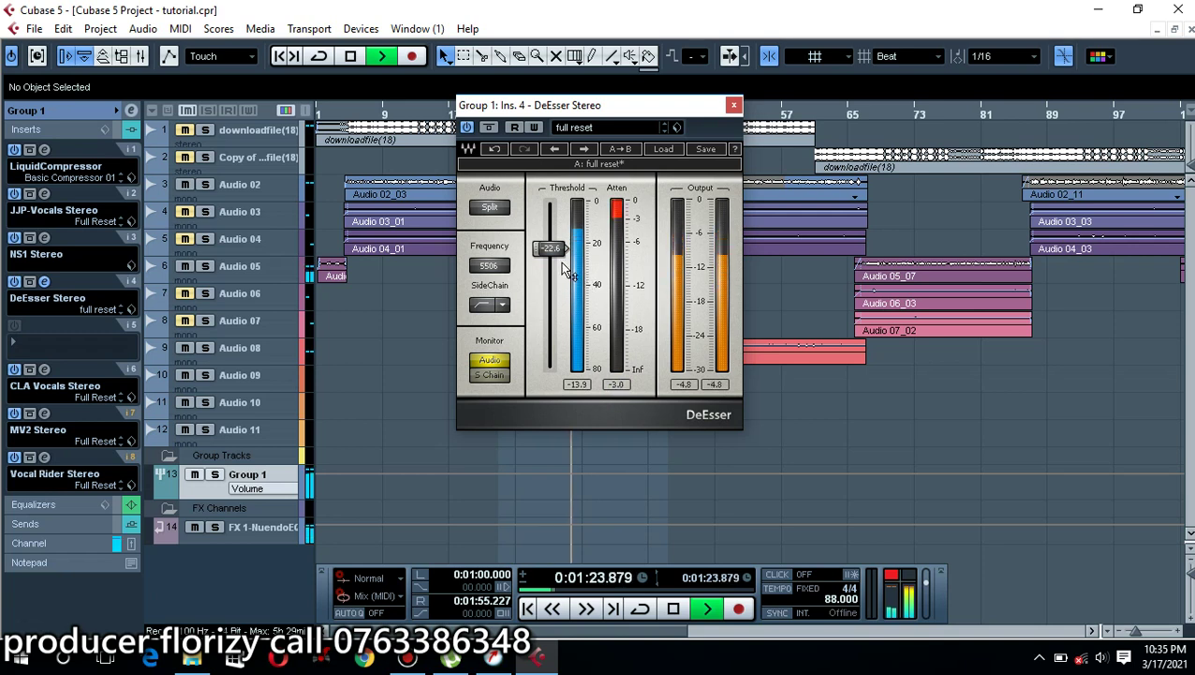
drag(559, 259, 553, 255)
key(space)
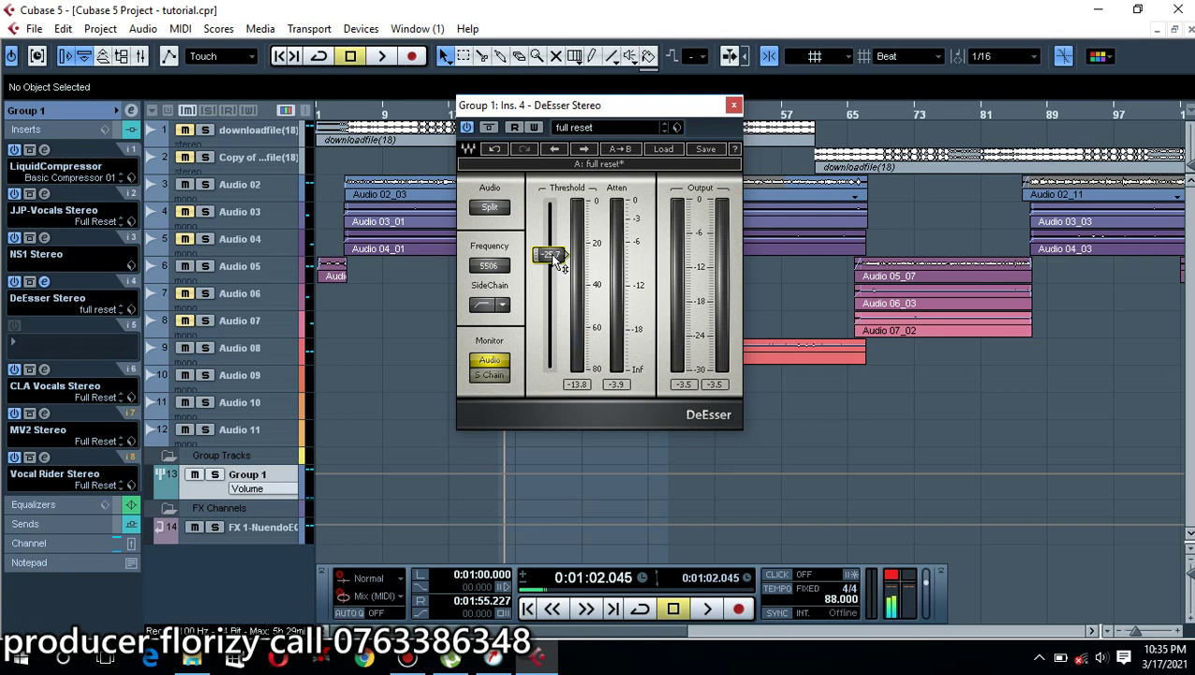
- Lower the DeEsser Stereo threshold through about -27 to -31.3 and audition the vocals again
drag(550, 254, 550, 258)
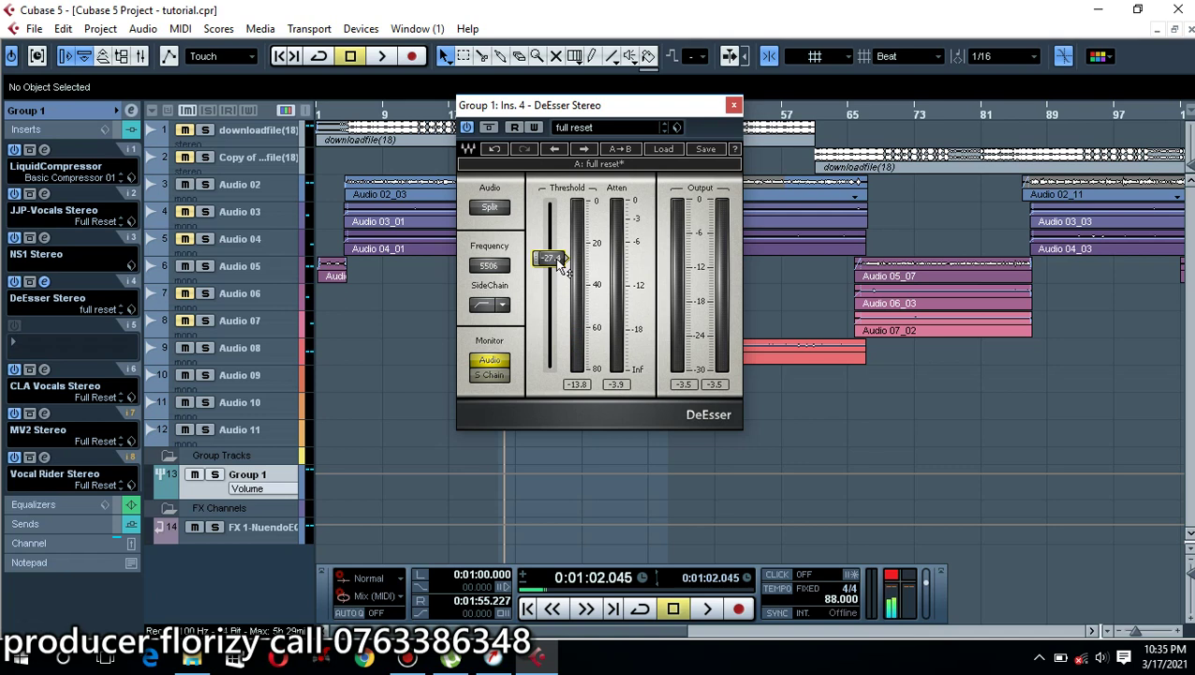
key(space)
drag(559, 265, 553, 267)
key(space)
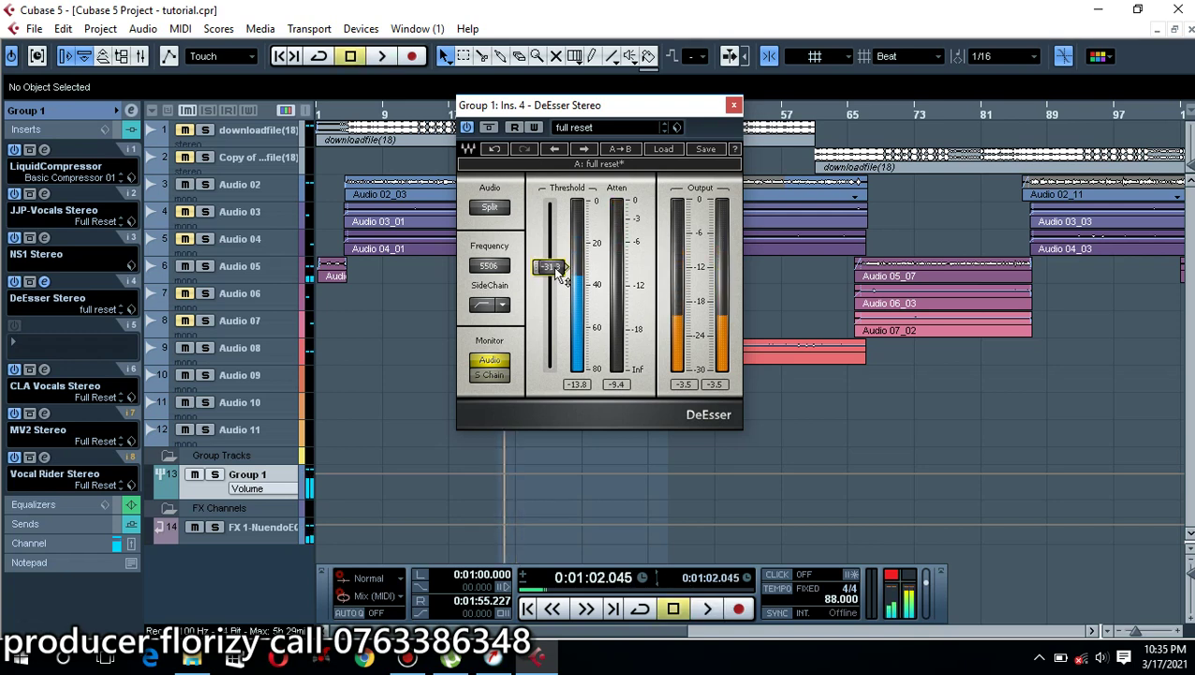
- Replace DeEsser Stereo with the RDeEsser Stereo dynamics plug-in in insert slot 4 of Group 1 and reposition its window
click(58, 300)
mouse_move(133, 155)
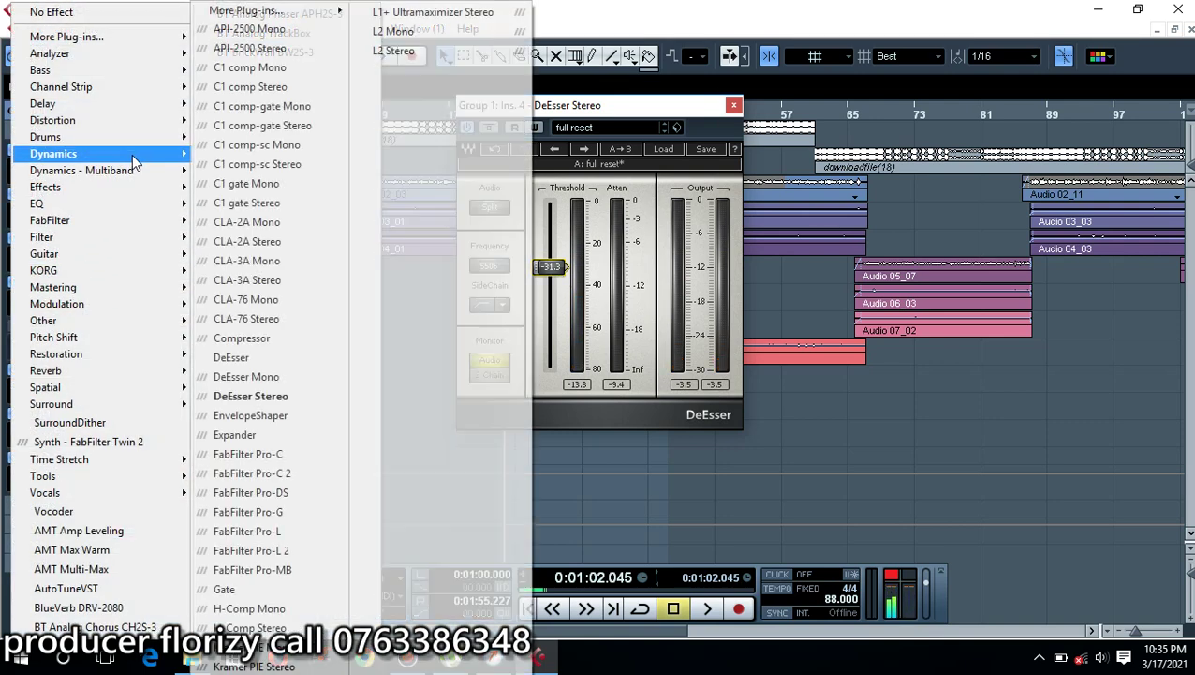
mouse_move(307, 11)
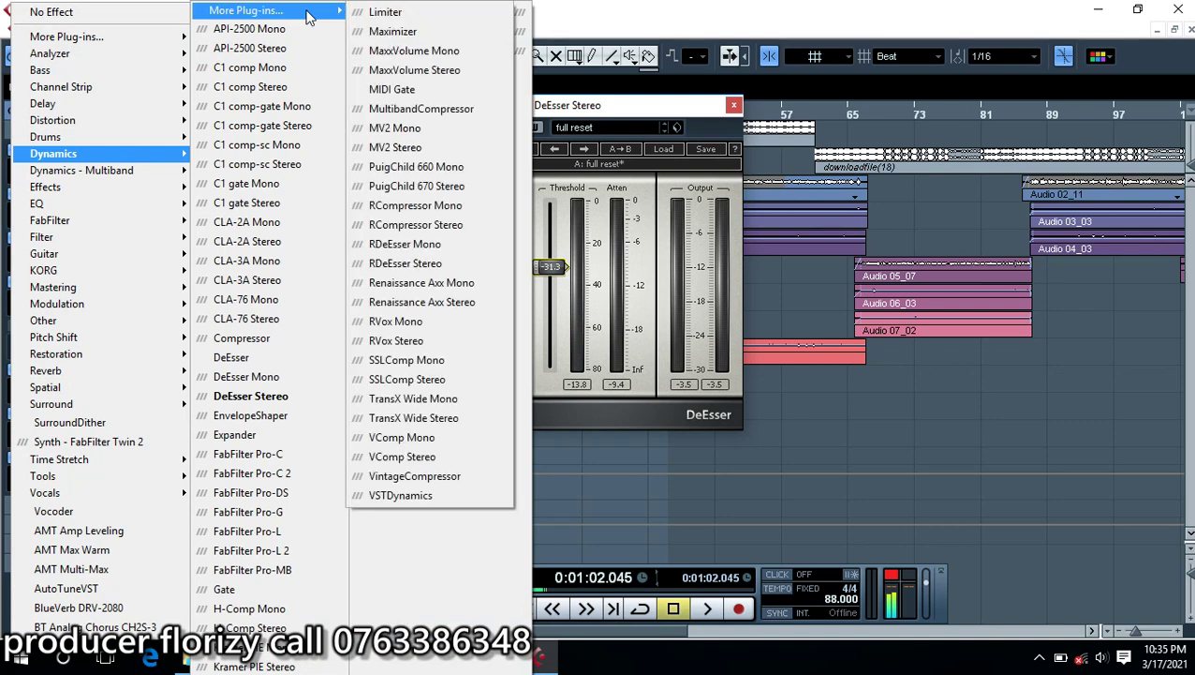
click(438, 264)
drag(476, 242, 598, 136)
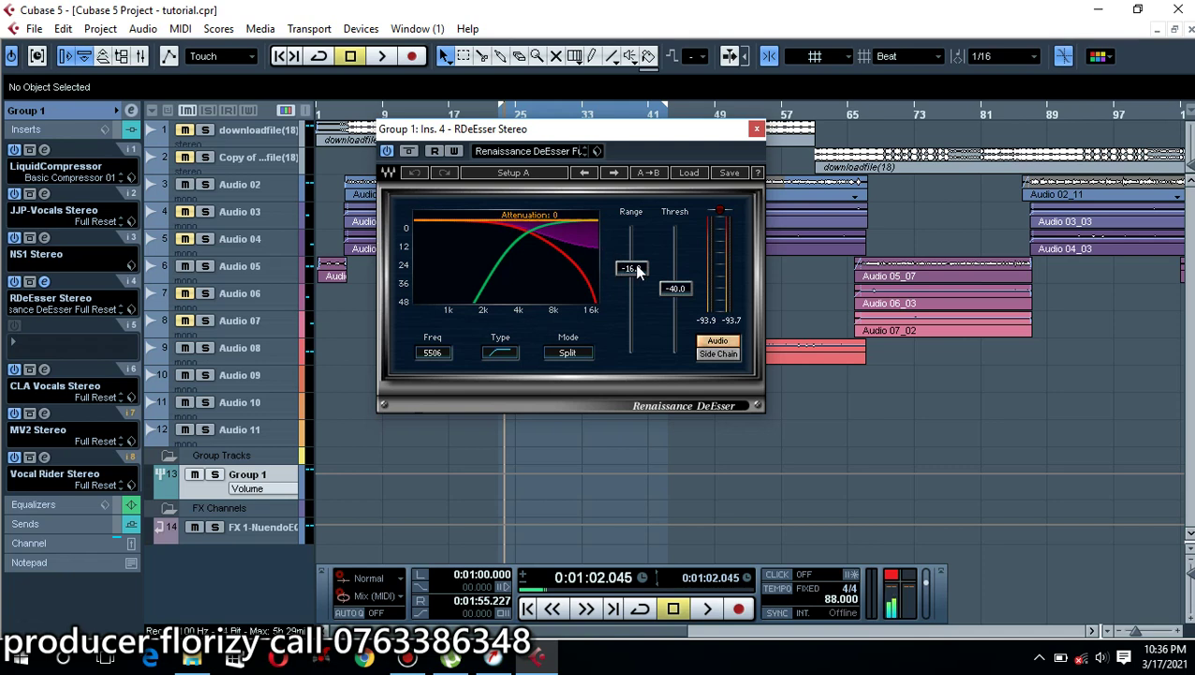
- Try RDeEsser ranges of -30.0 and -14.7, settle the range at -10.9, and set the threshold to -13.0
drag(632, 268, 632, 303)
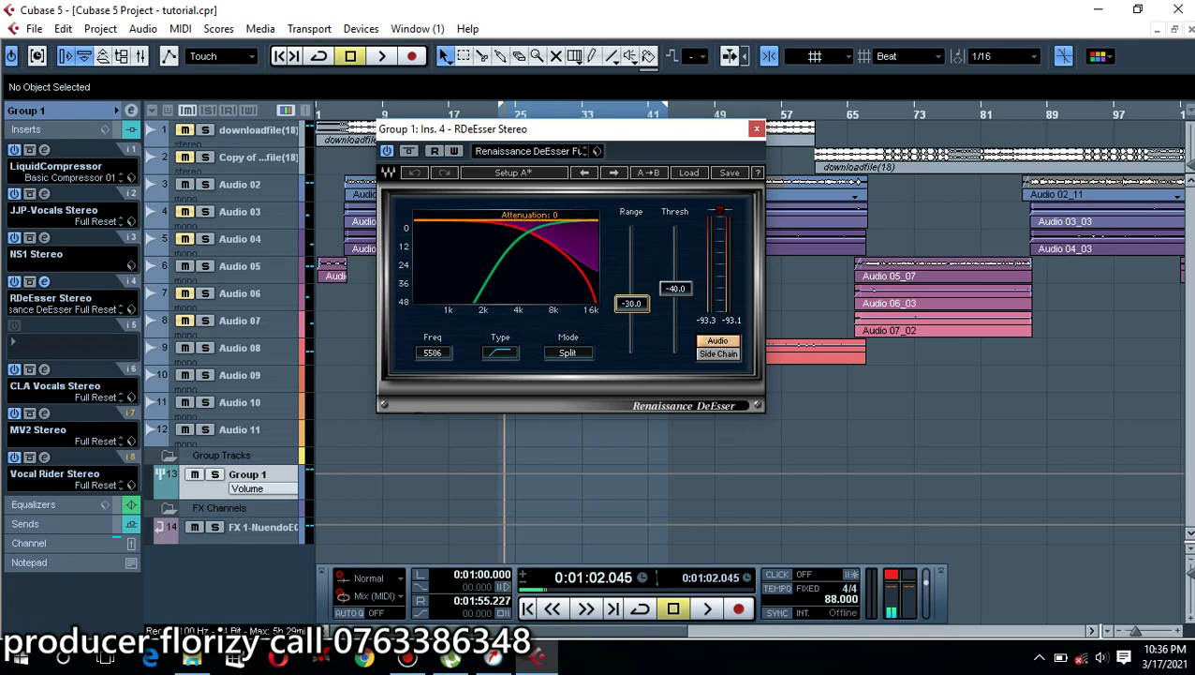
drag(680, 285, 676, 259)
drag(628, 303, 629, 265)
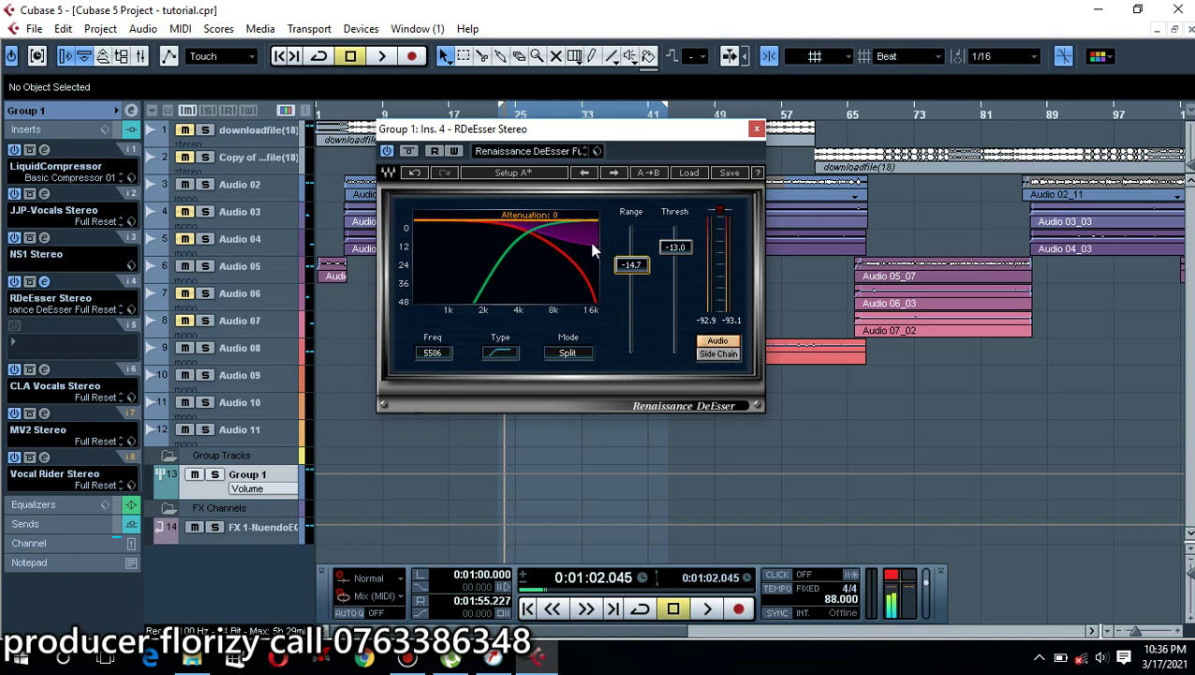
drag(632, 265, 632, 254)
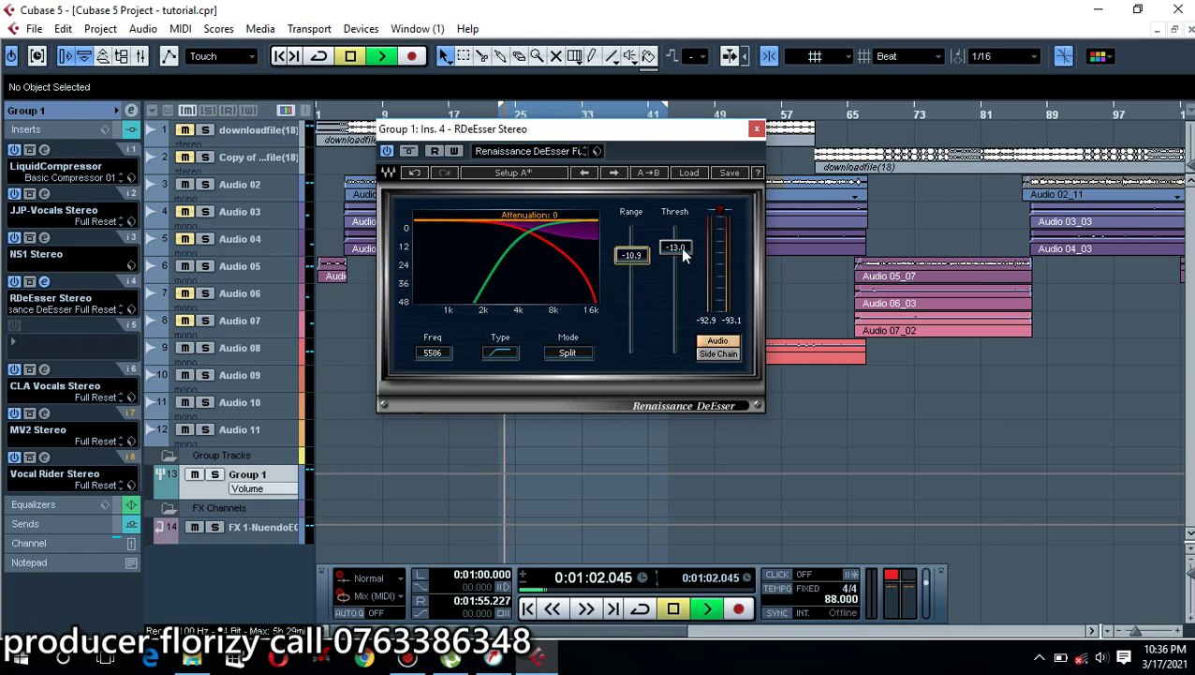
- Audition the vocals with the RDeEsser threshold lowered to -50.0 and the range set to -11.0
key(space)
drag(681, 248, 684, 310)
key(space)
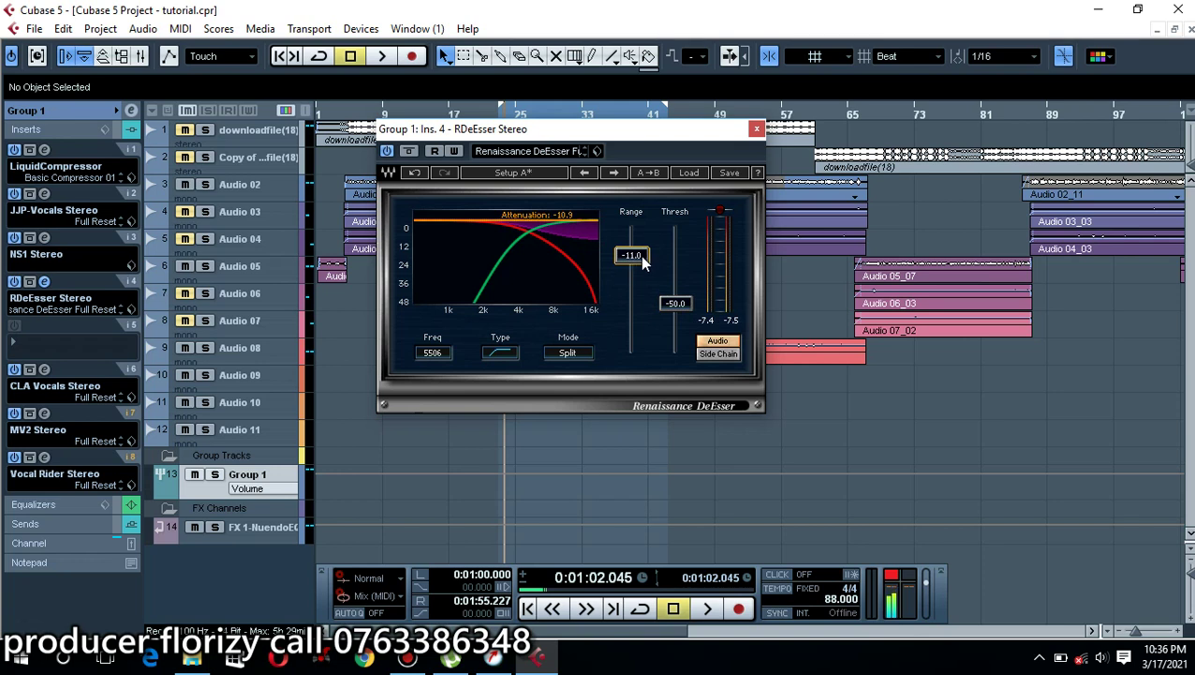
key(space)
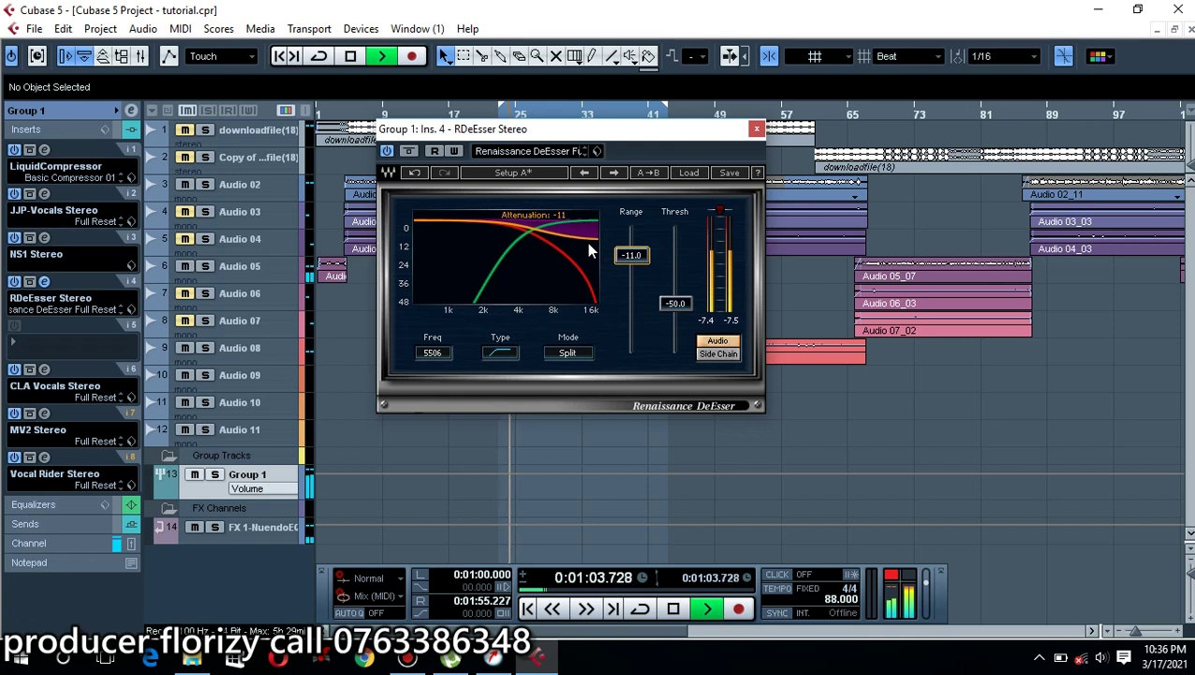
key(space)
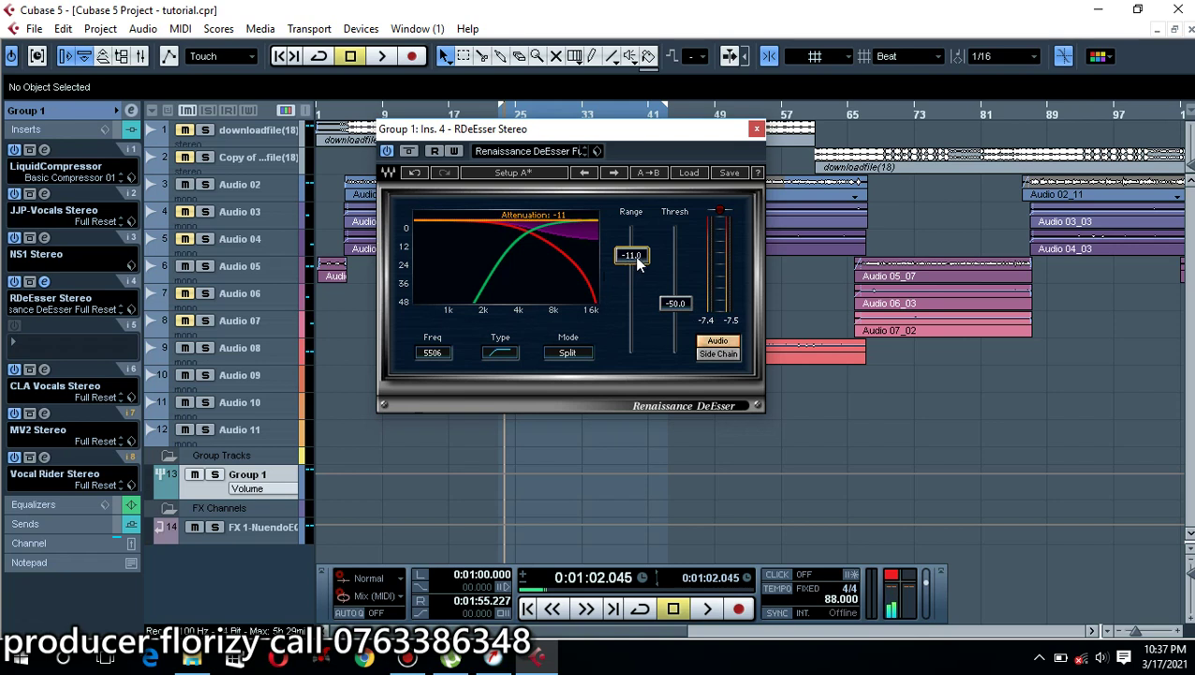
- Lower the RDeEsser range to -30.0 during playback and set the threshold to -35.0
key(space)
drag(635, 256, 636, 305)
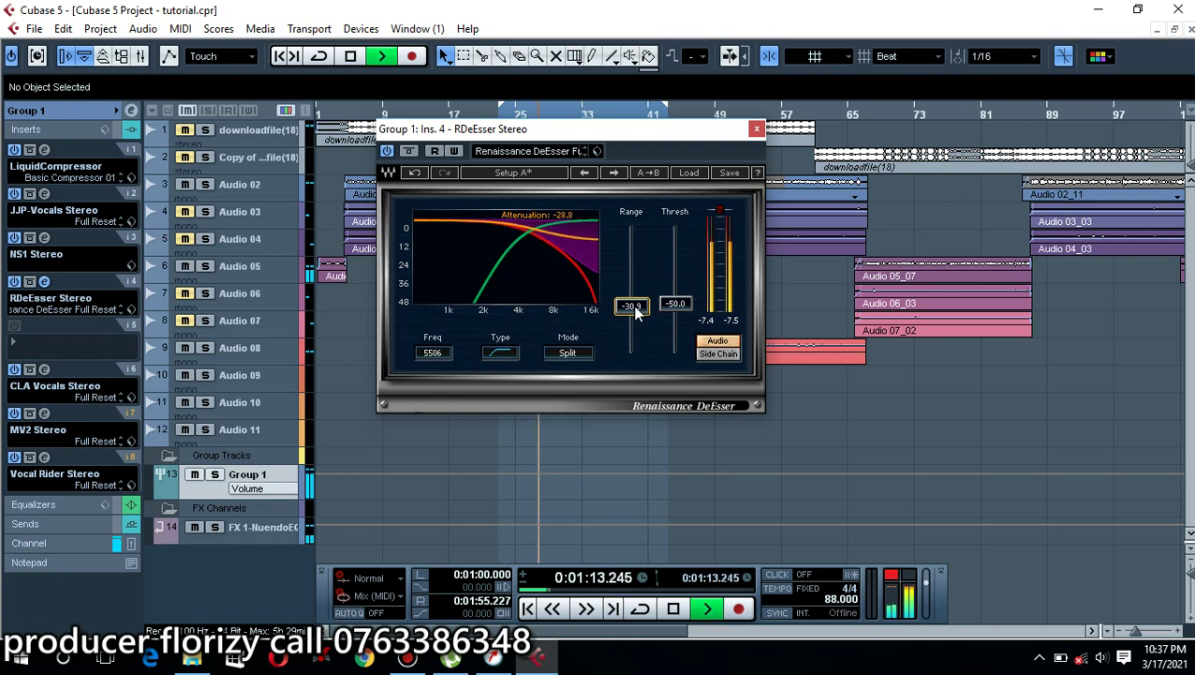
key(space)
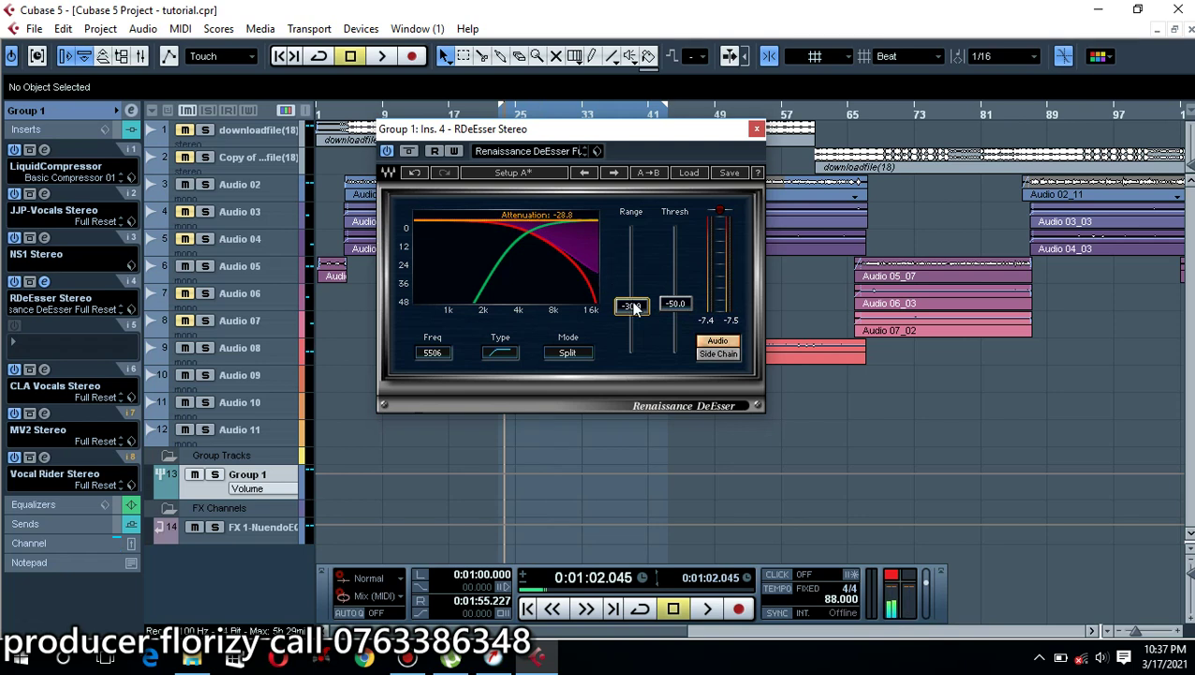
drag(632, 306, 633, 305)
drag(681, 307, 675, 280)
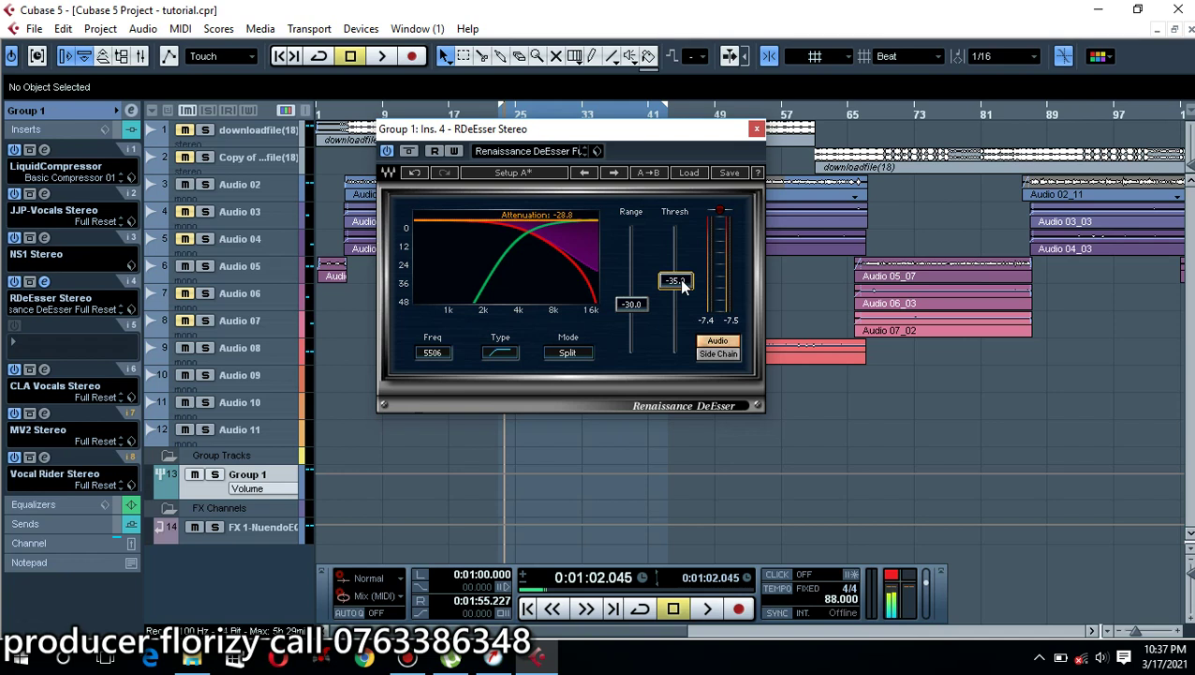
- Audition the vocals with the RDeEsser threshold at -35.0, try it at -30.0, and return it to -35.0
key(space)
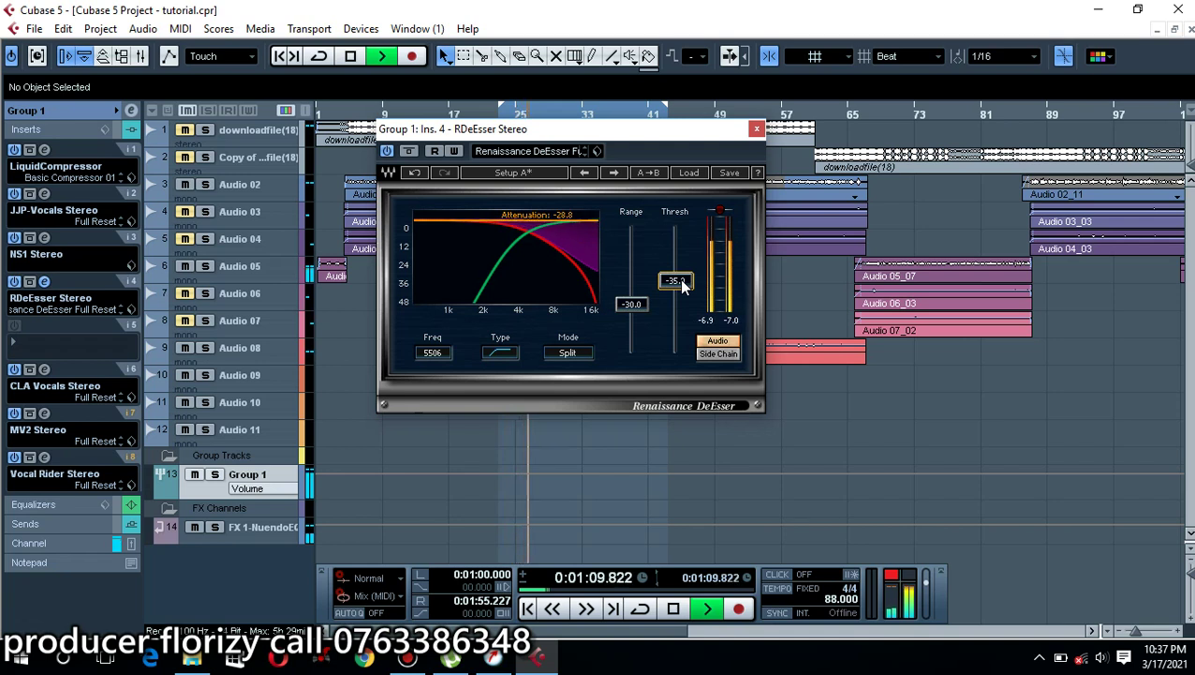
key(space)
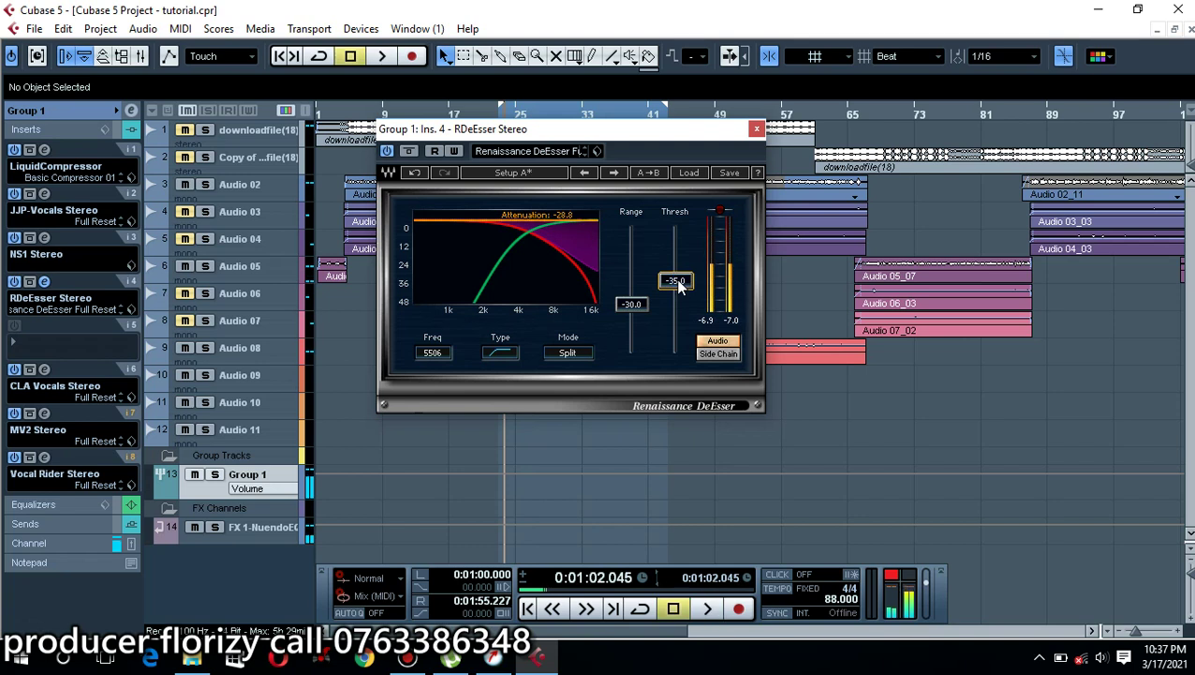
drag(676, 278, 675, 273)
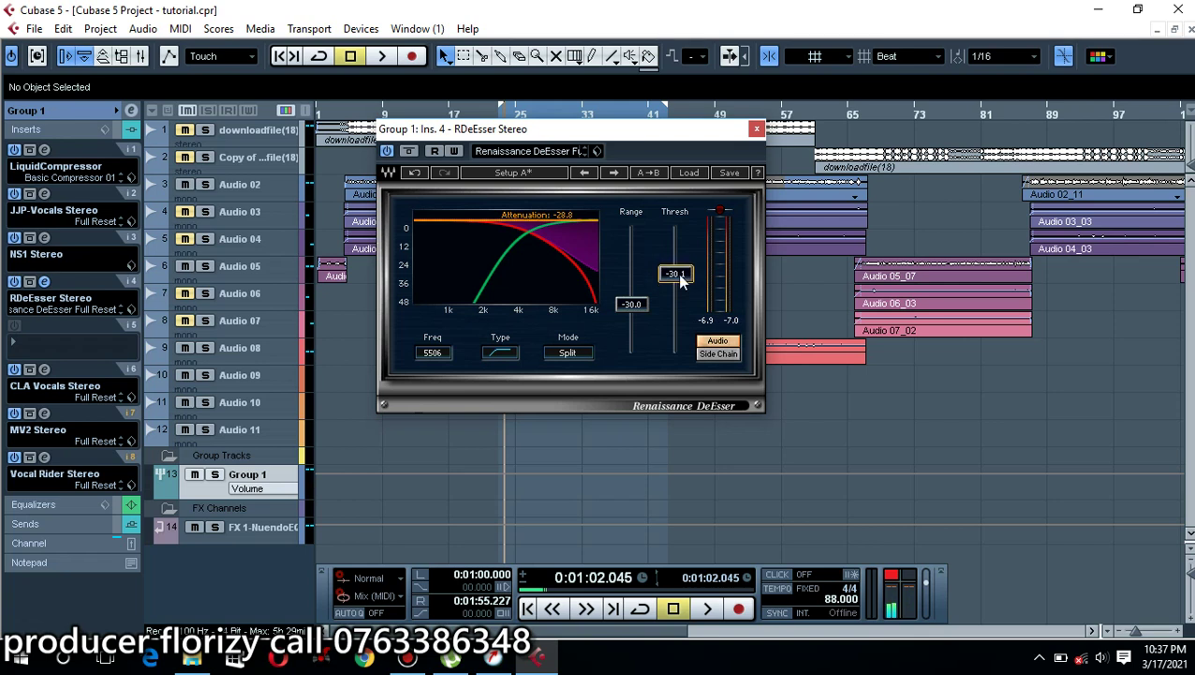
key(space)
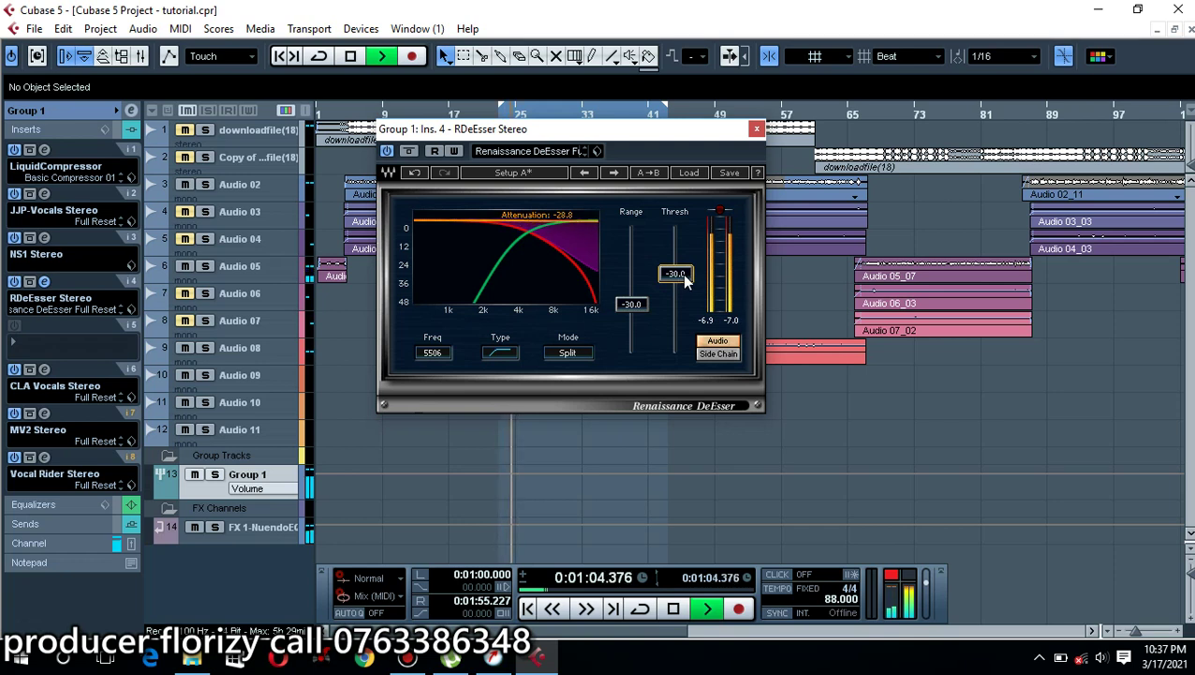
key(space)
click(678, 273)
click(696, 267)
drag(685, 278, 685, 285)
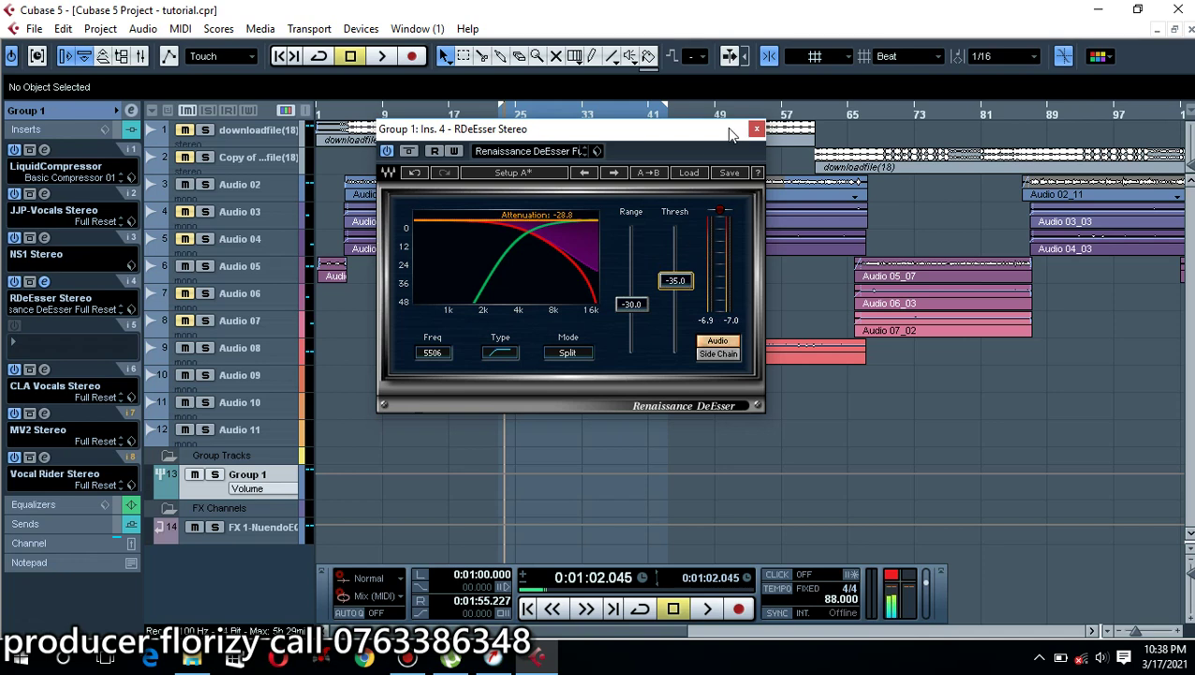
- Move the RDeEsser window aside, play a short part of the vocals from 1:02.045, and close the plug-in window
drag(730, 129, 941, 152)
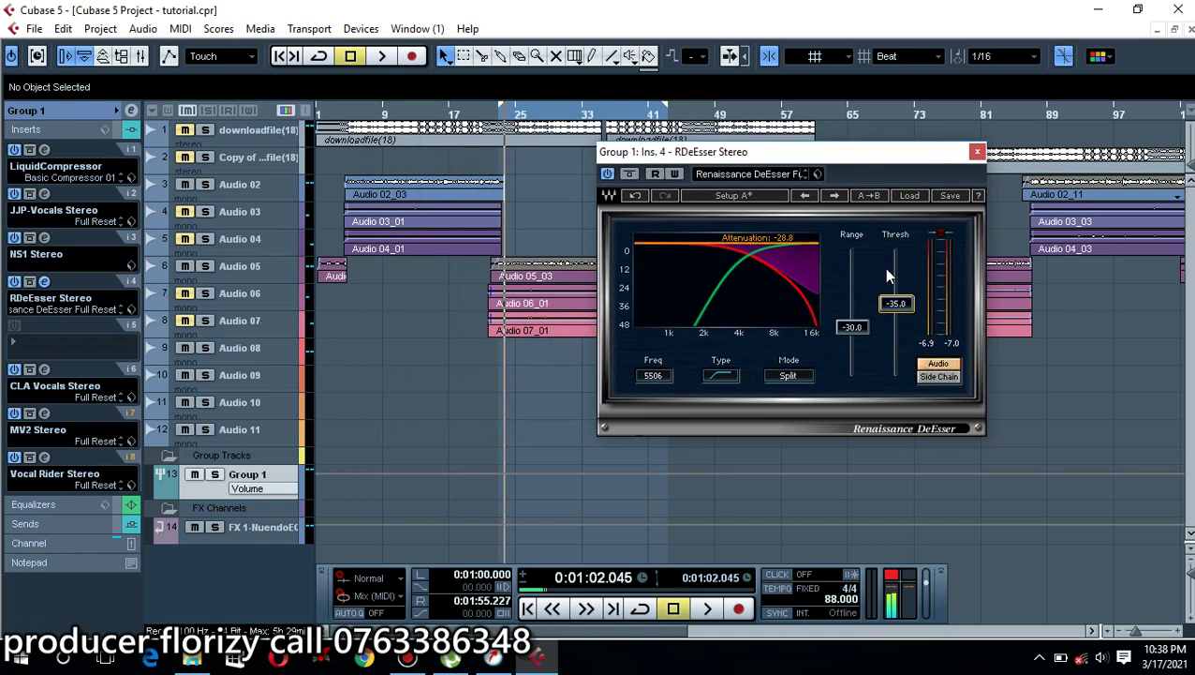
click(787, 240)
key(space)
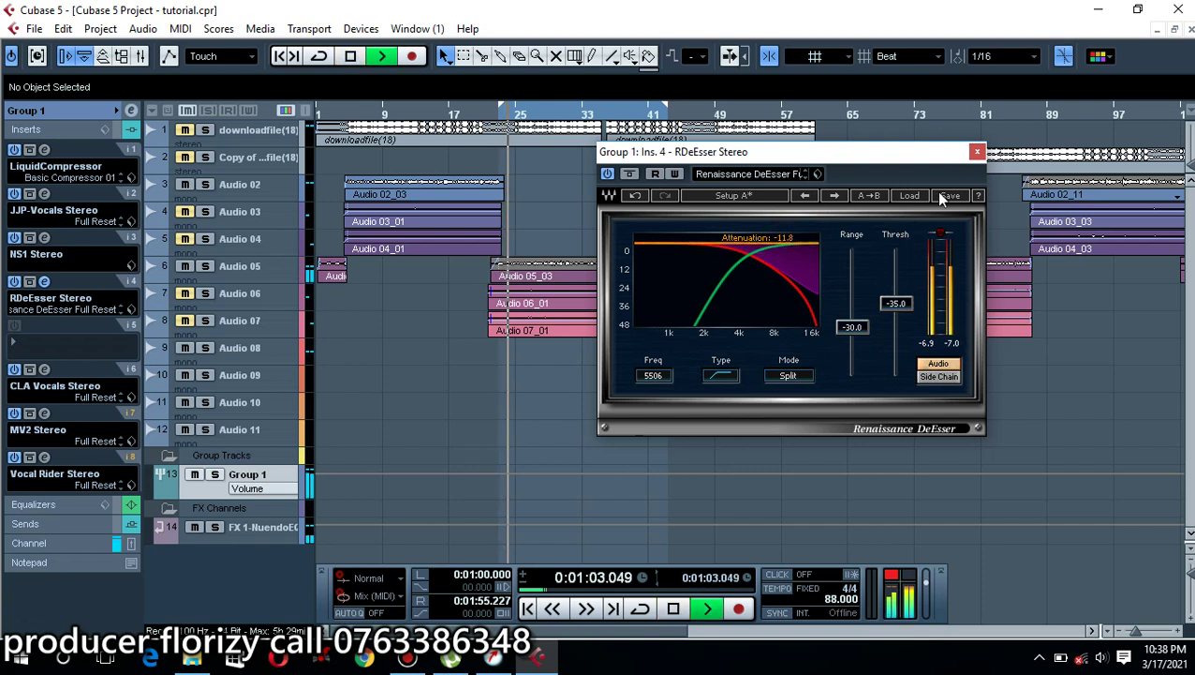
click(975, 153)
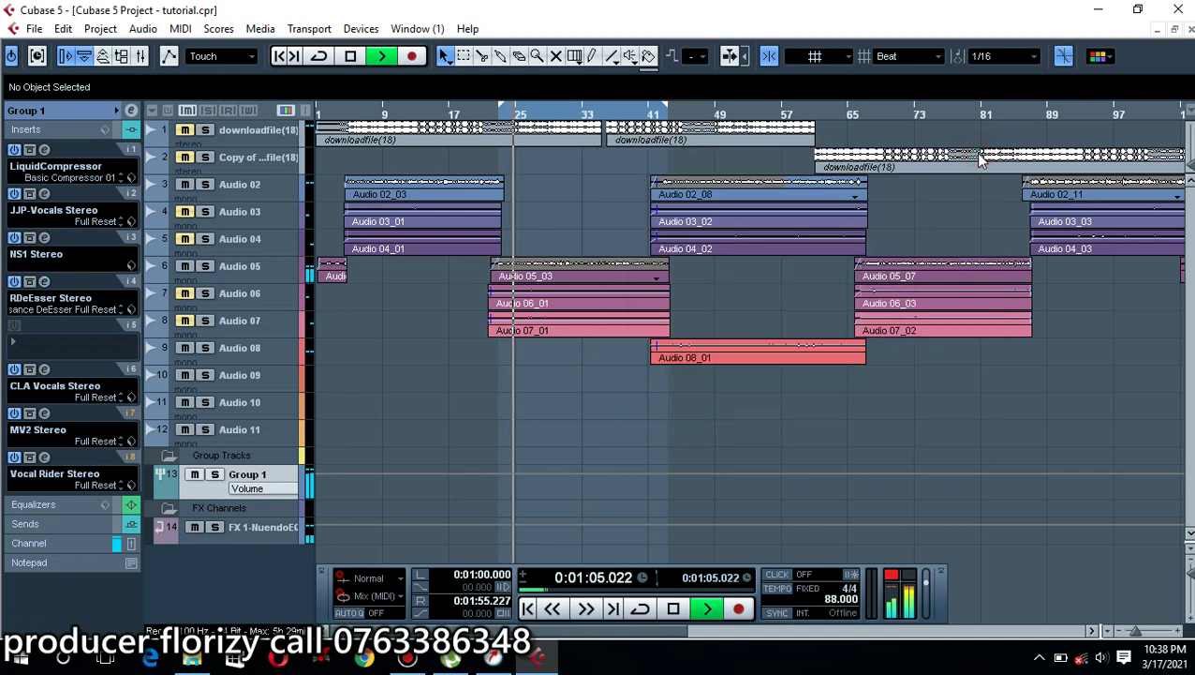
key(space)
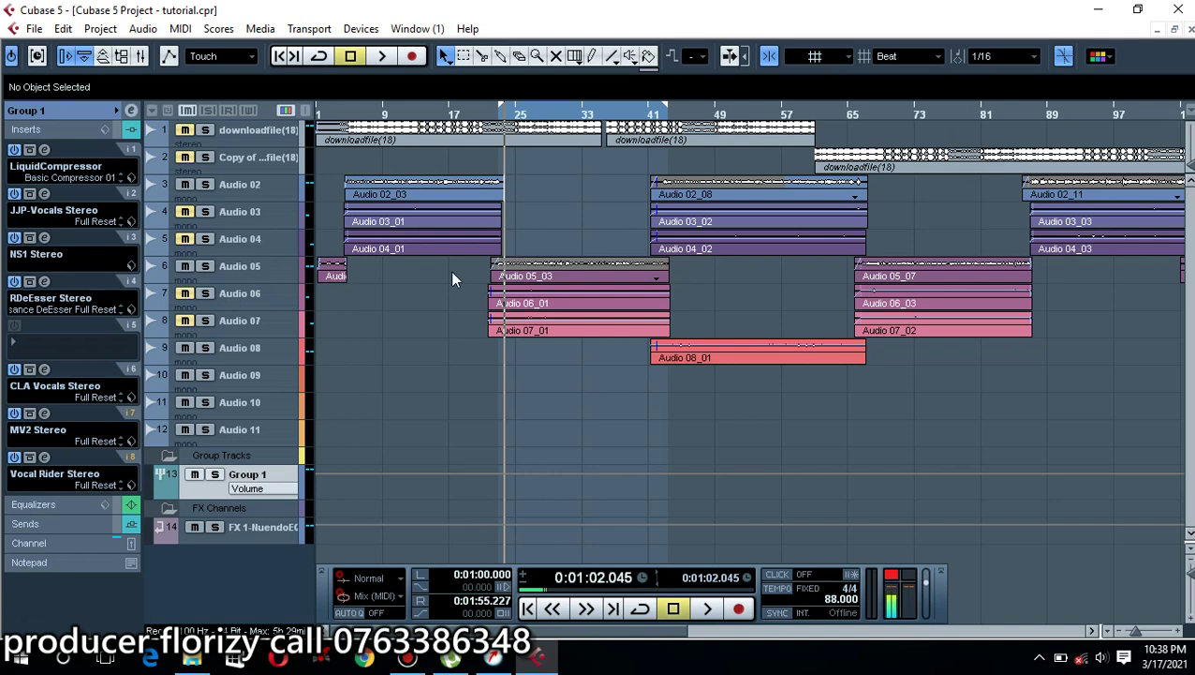
- Open the channel settings of Group 1, move them clear of the arrangement, and turn on cycle playback
click(131, 110)
drag(527, 256, 801, 118)
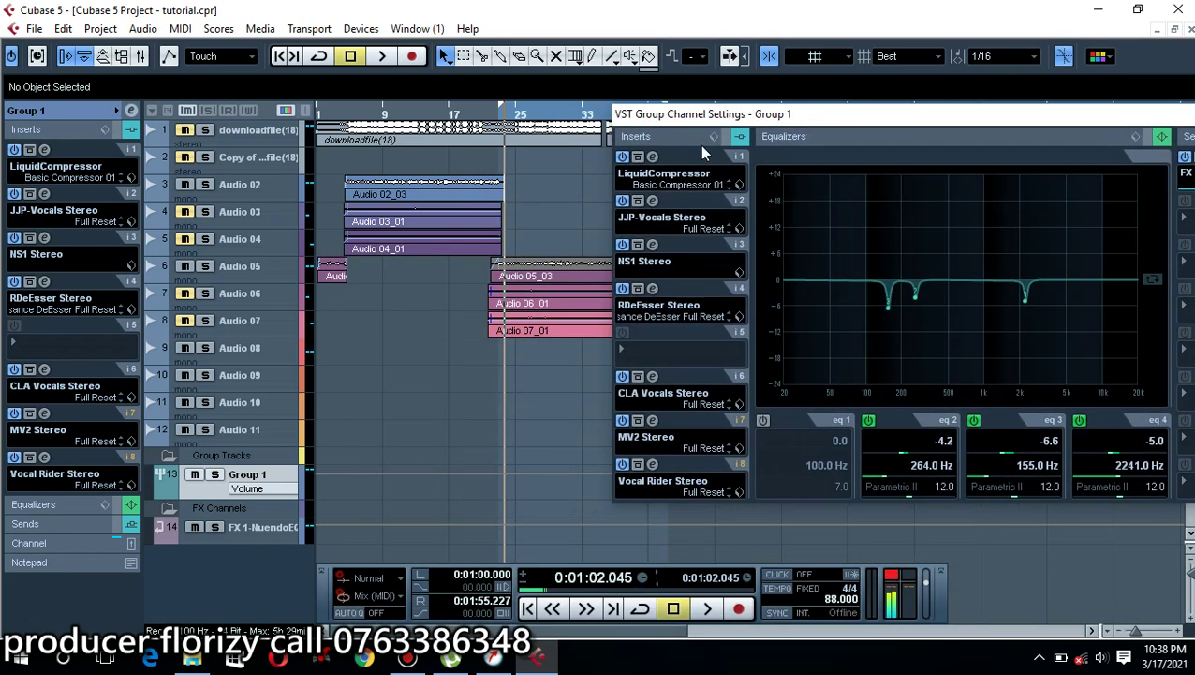
click(319, 58)
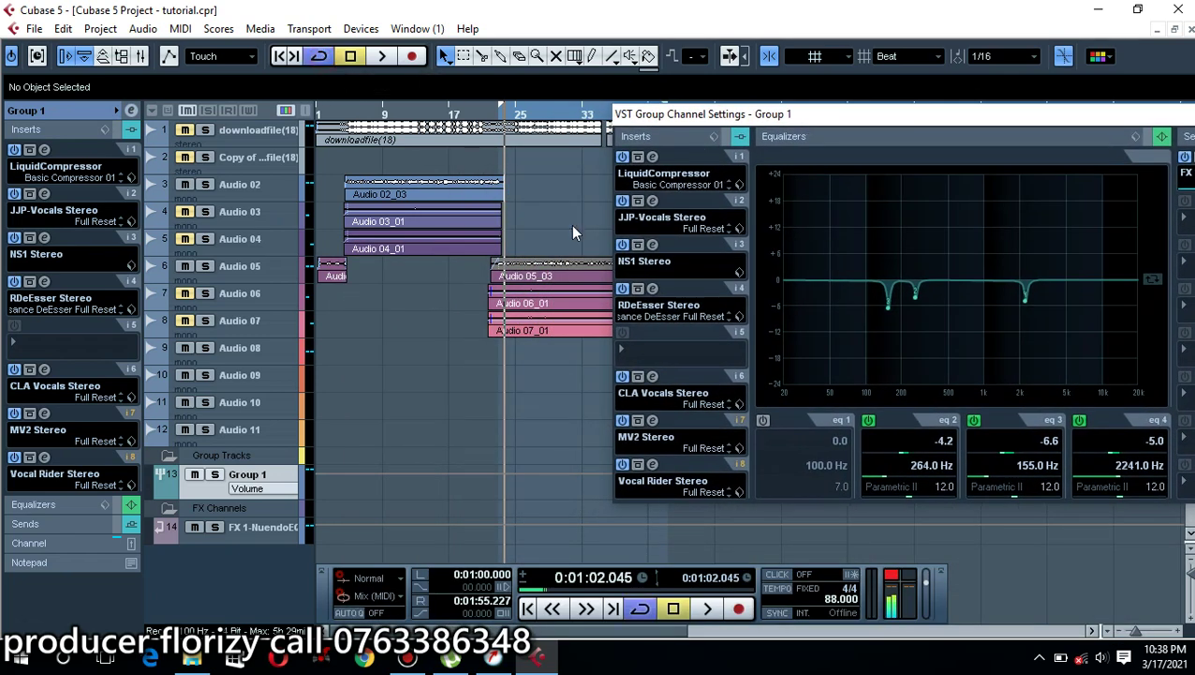
- Compare the vocals in playback with NS1 and RDeEsser switched off and switched back on
key(space)
click(623, 244)
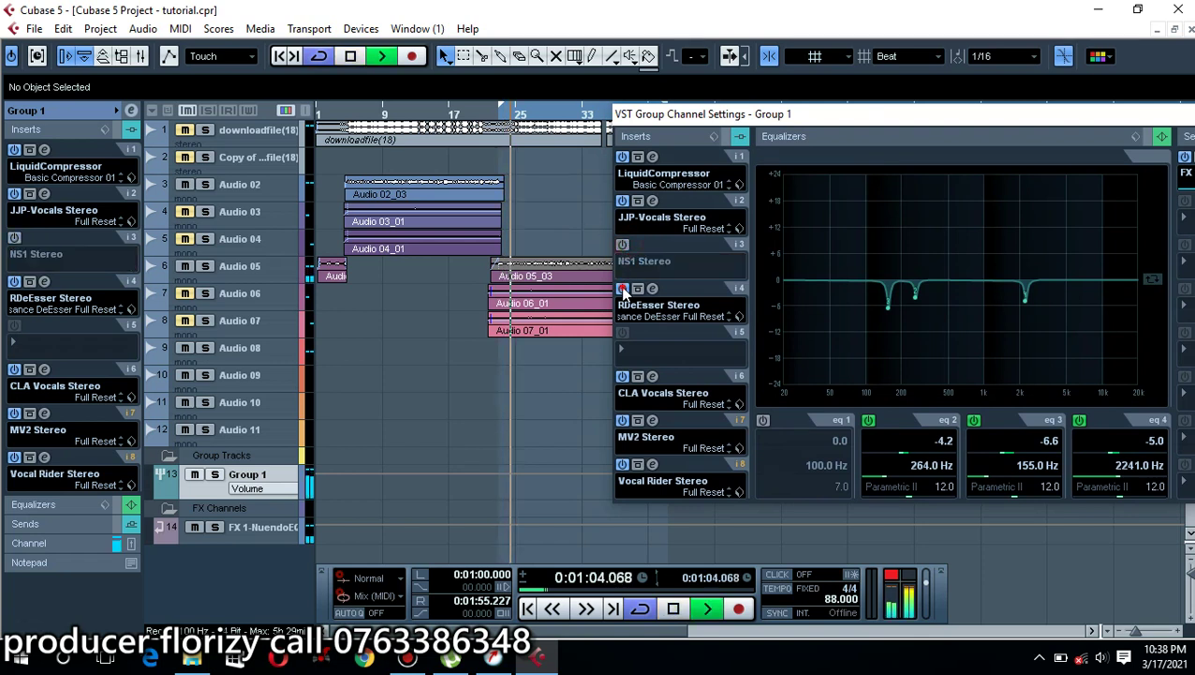
click(623, 289)
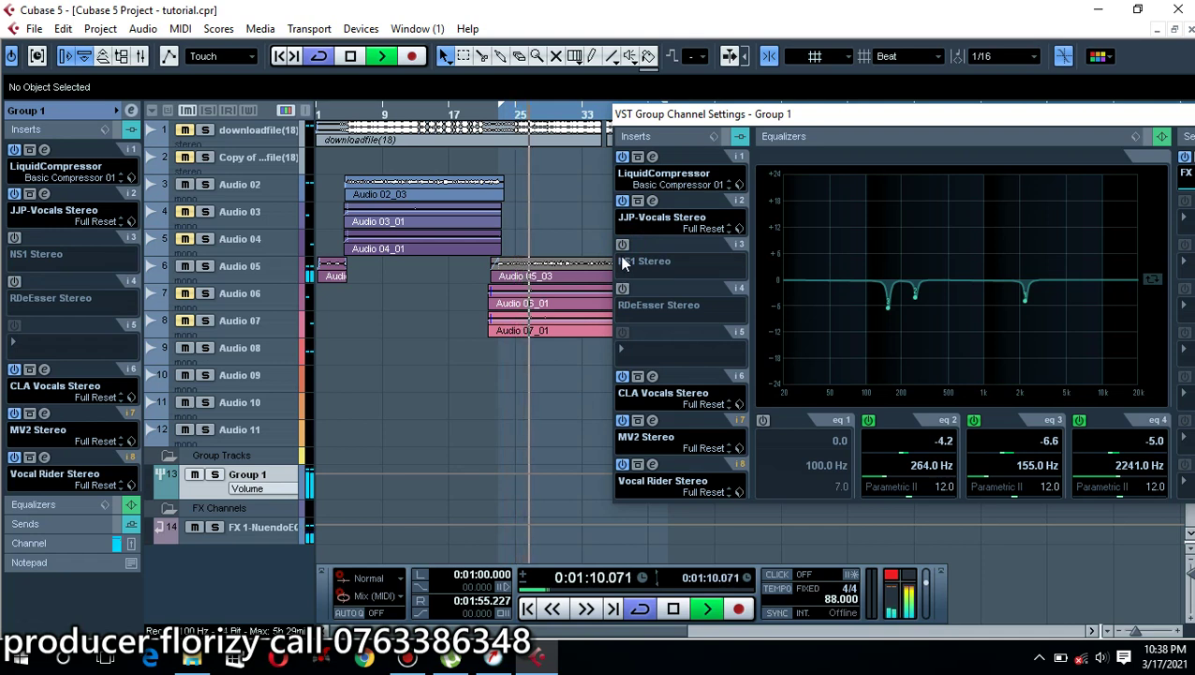
click(622, 244)
click(622, 289)
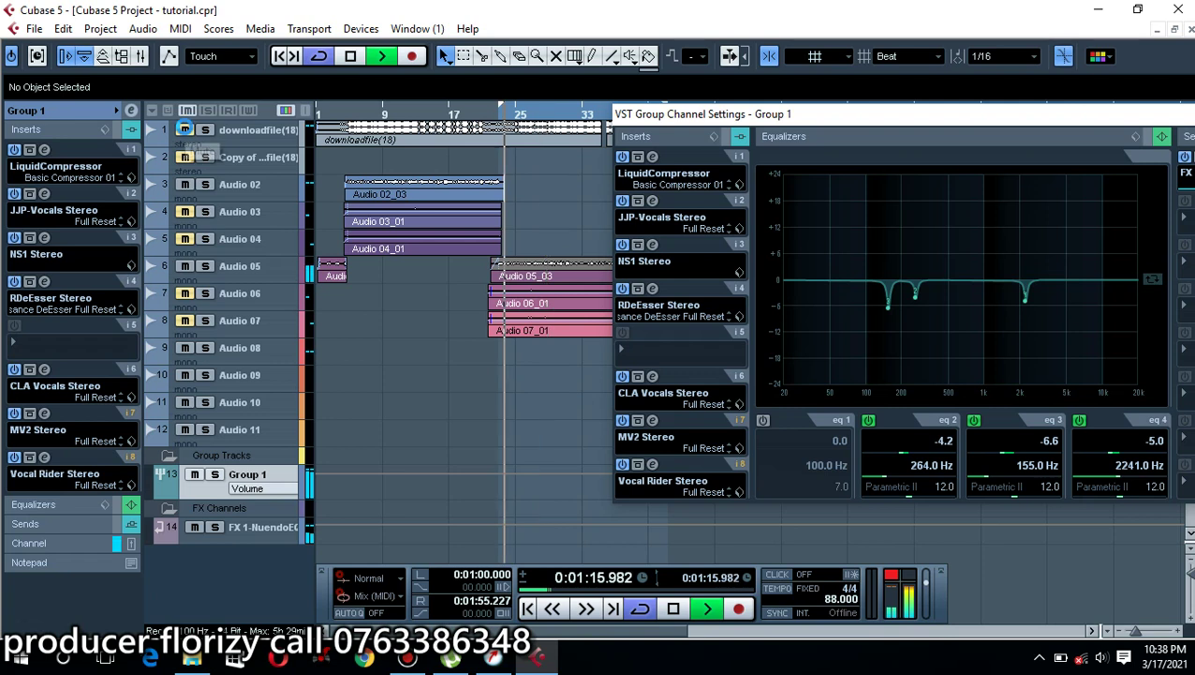
- Play the vocals with the first downloadfile(18) track unmuted and move the Group 1 channel settings lower to uncover the arrangement
key(space)
key(space)
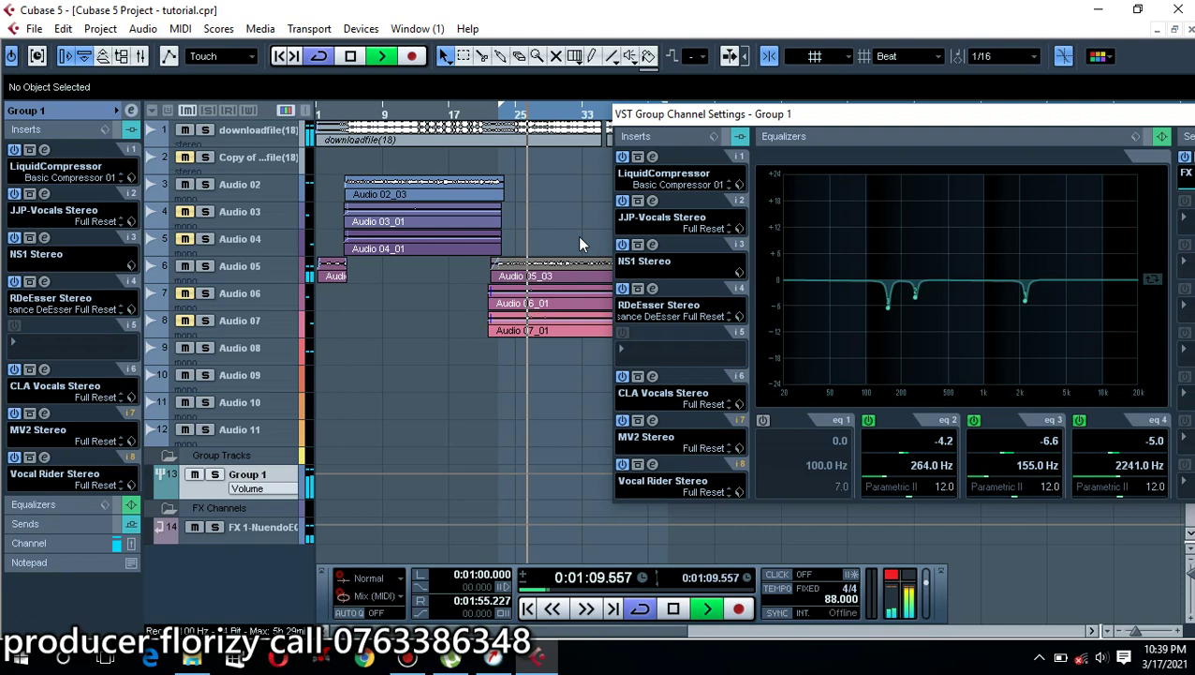
drag(674, 116, 579, 265)
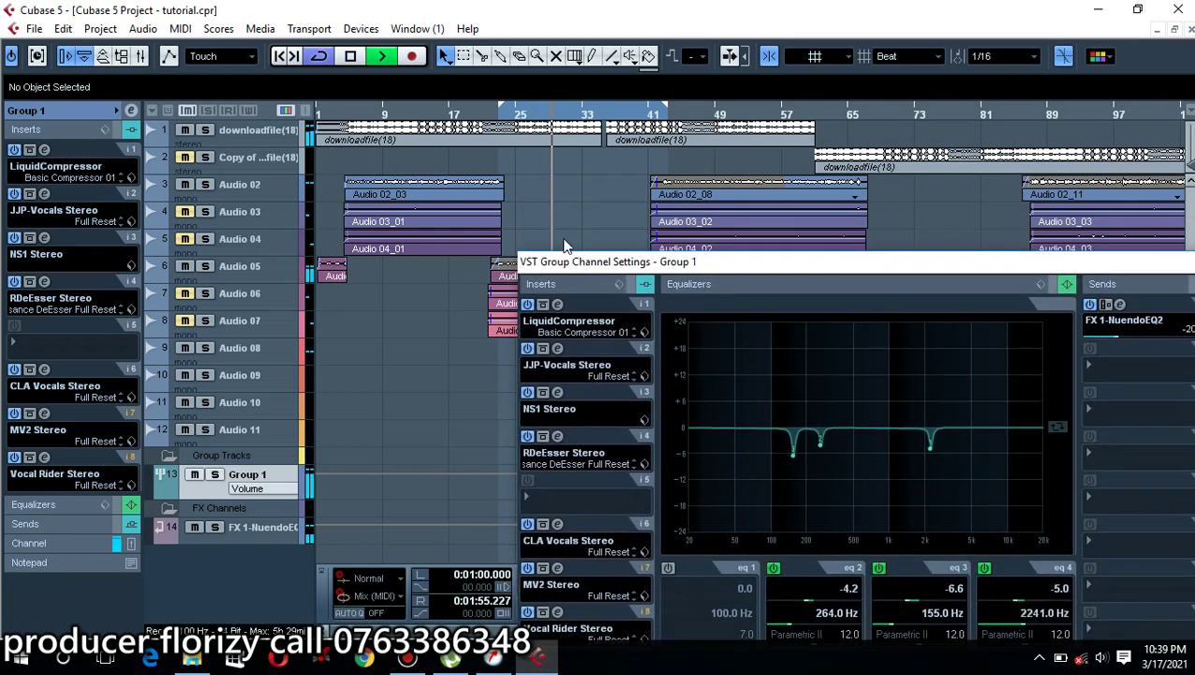
- Play the mix from 1:16.363, compare it with NS1 and RDeEsser switched off and back on in Group 1, and stop playback
click(550, 112)
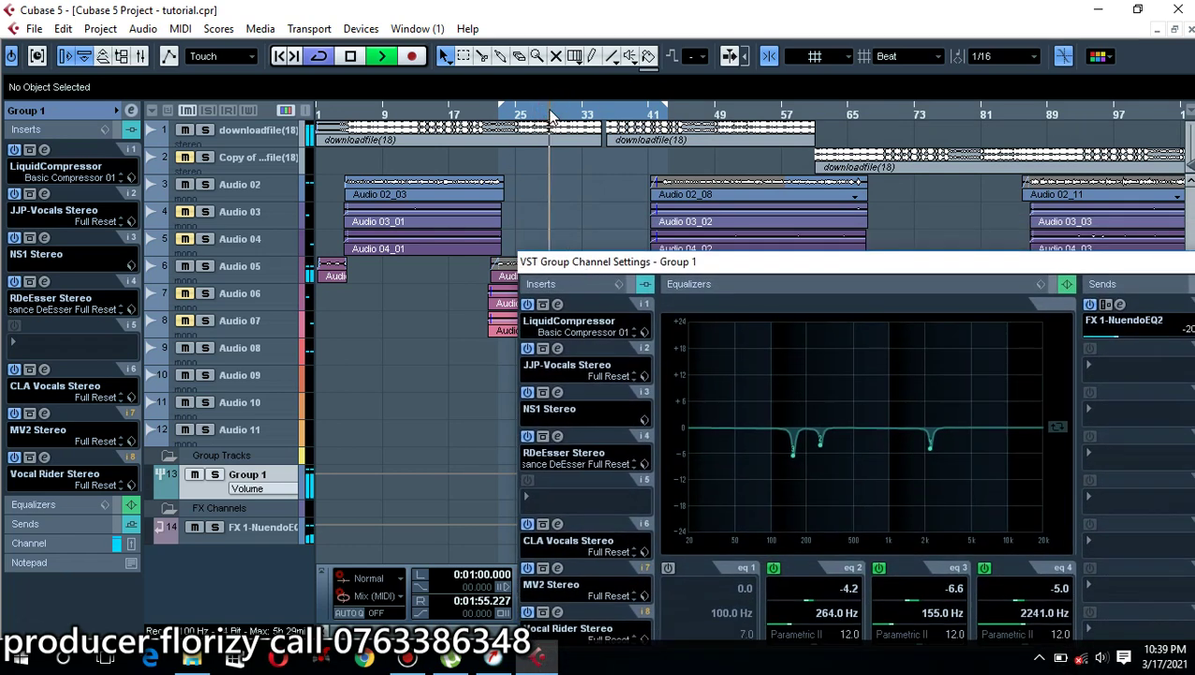
drag(628, 263, 608, 140)
click(507, 269)
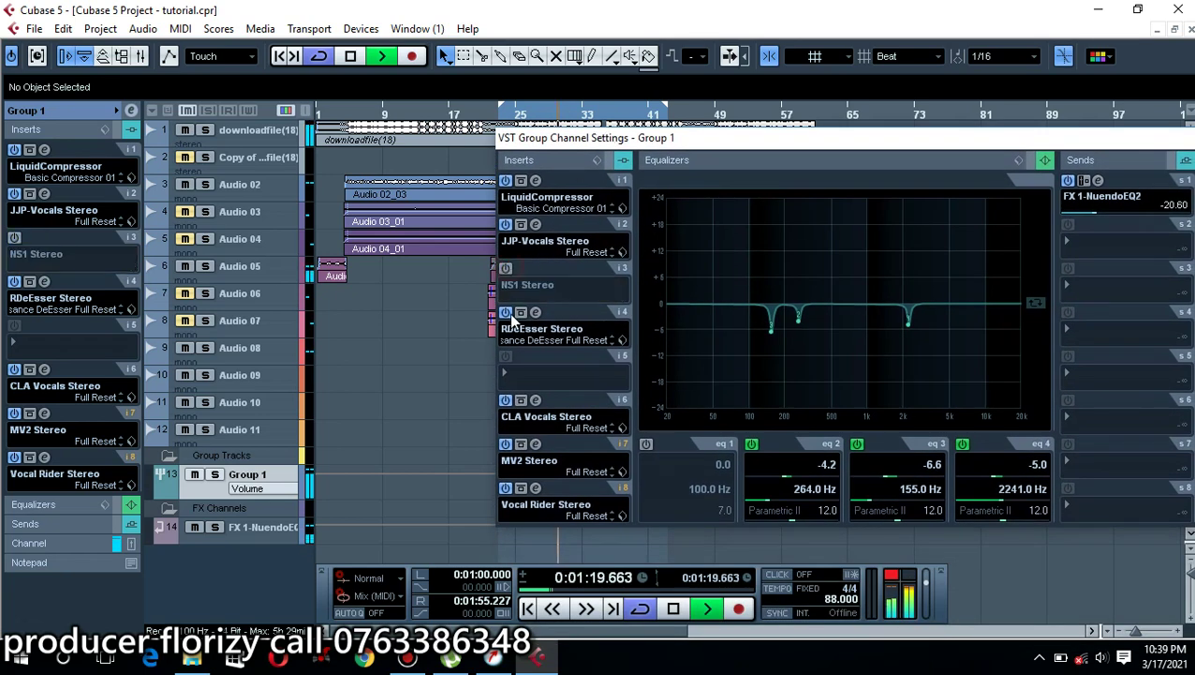
click(507, 314)
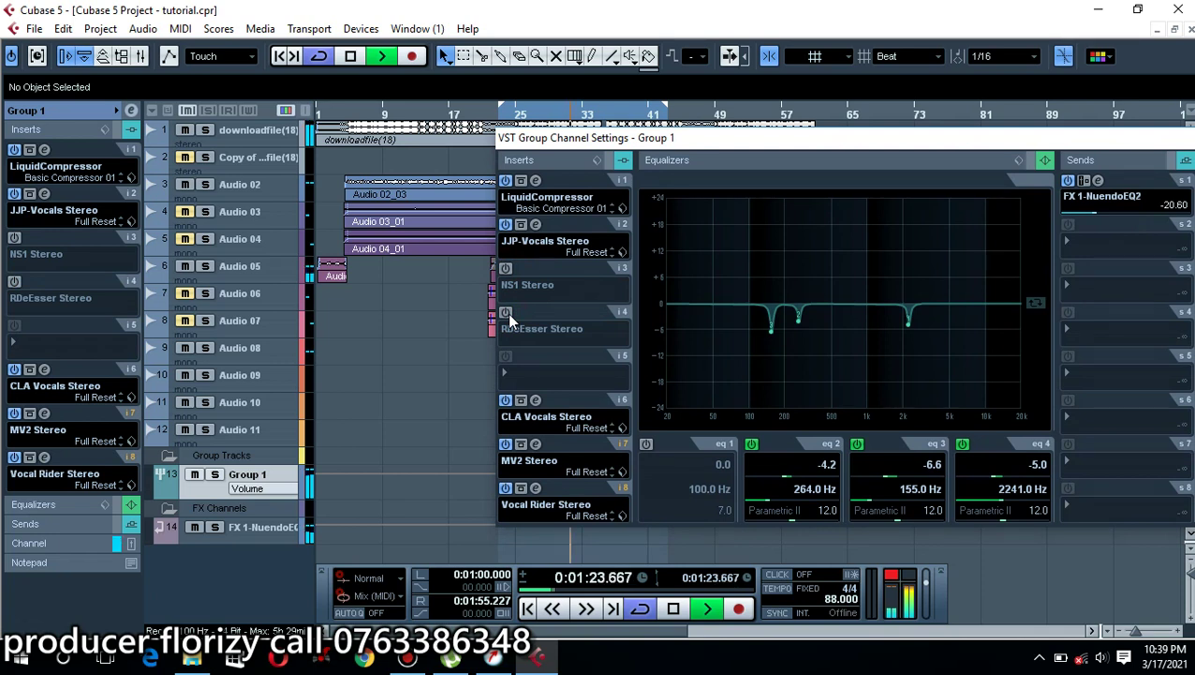
click(507, 312)
click(506, 269)
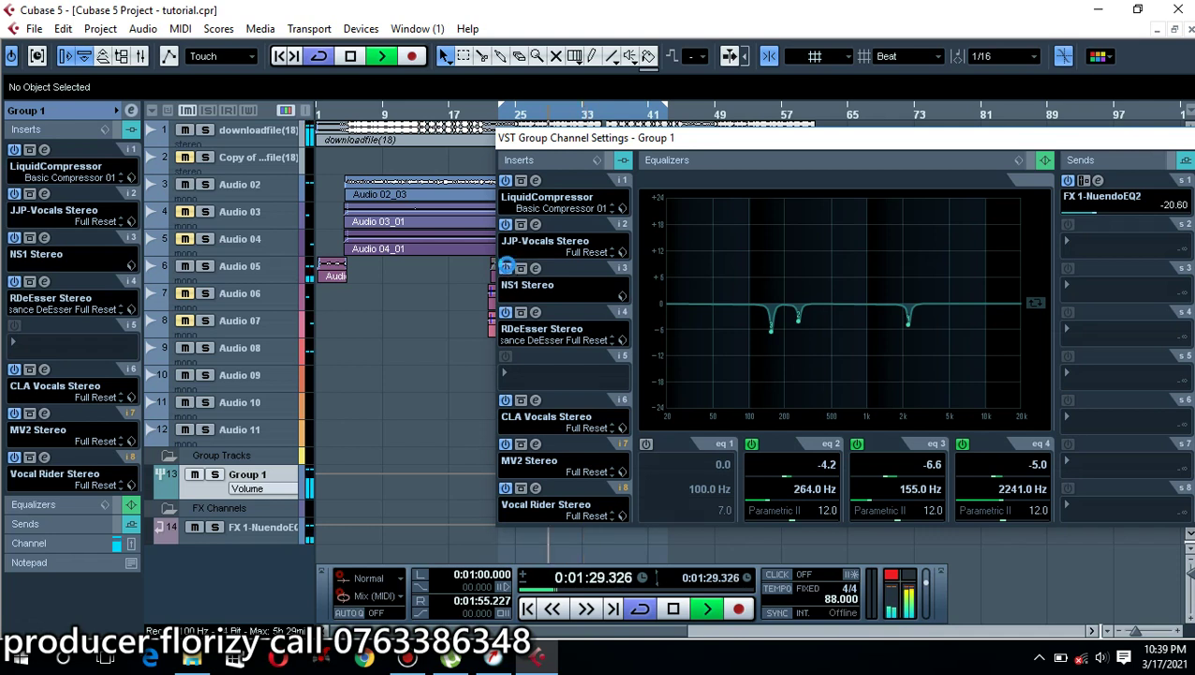
key(space)
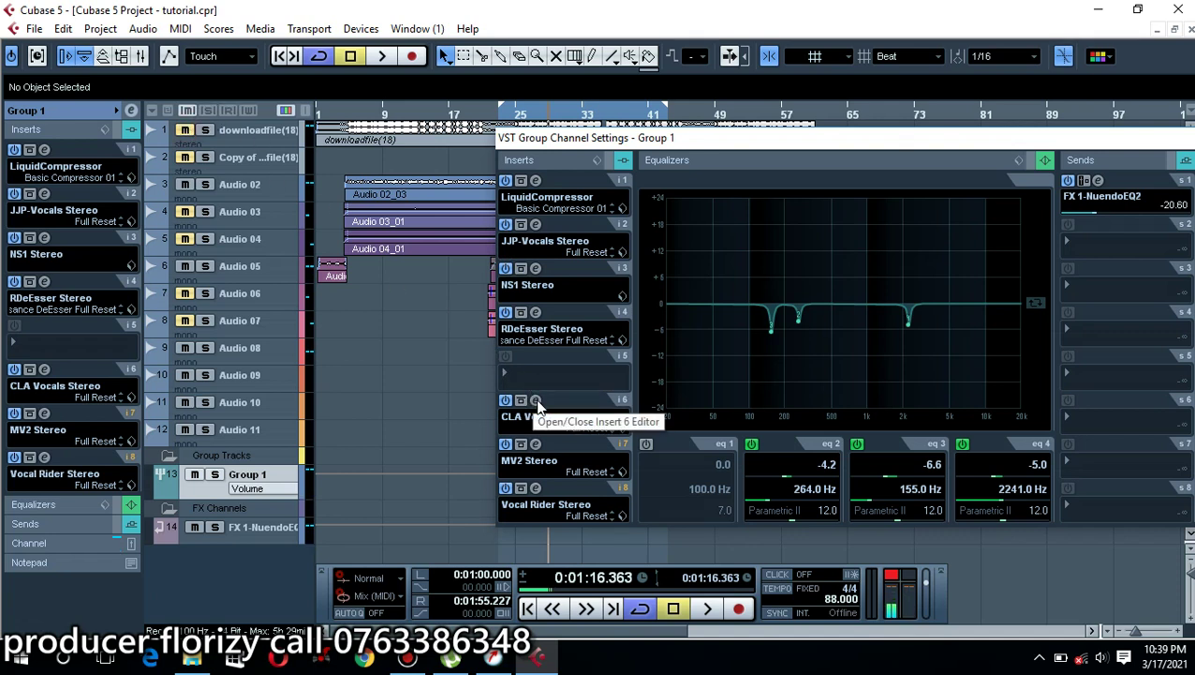
- Switch on the Quarter delay in Group 1's CLA Vocals insert and play a short part of the mix
mouse_move(577, 2)
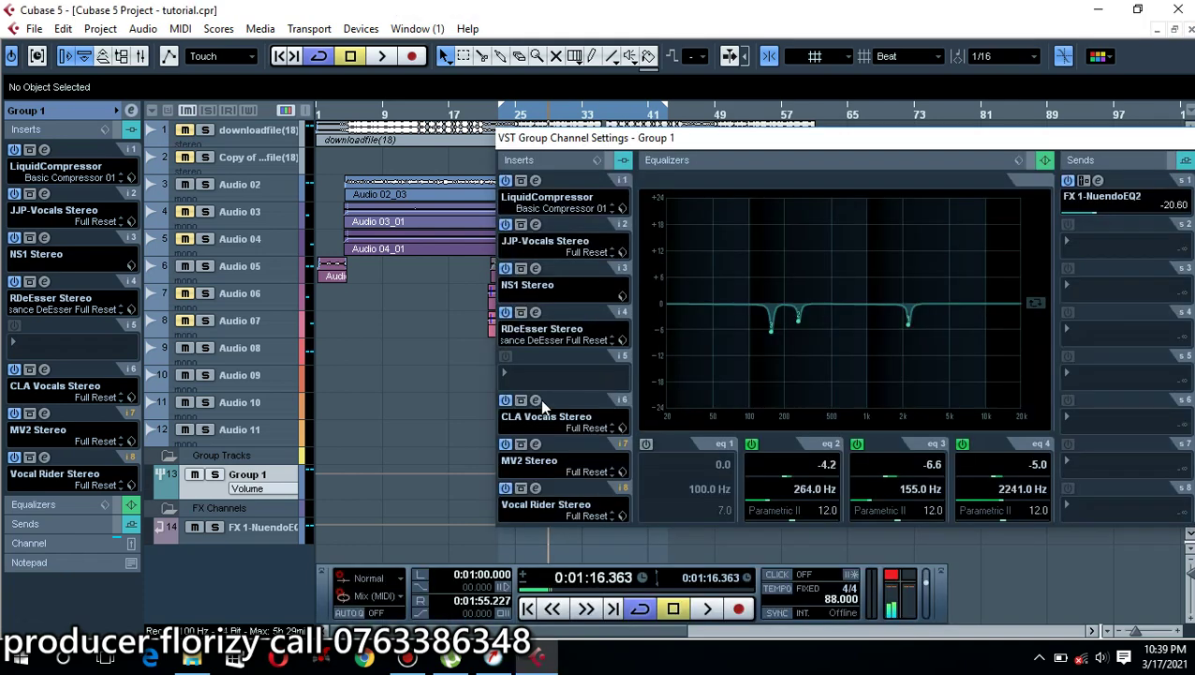
click(540, 399)
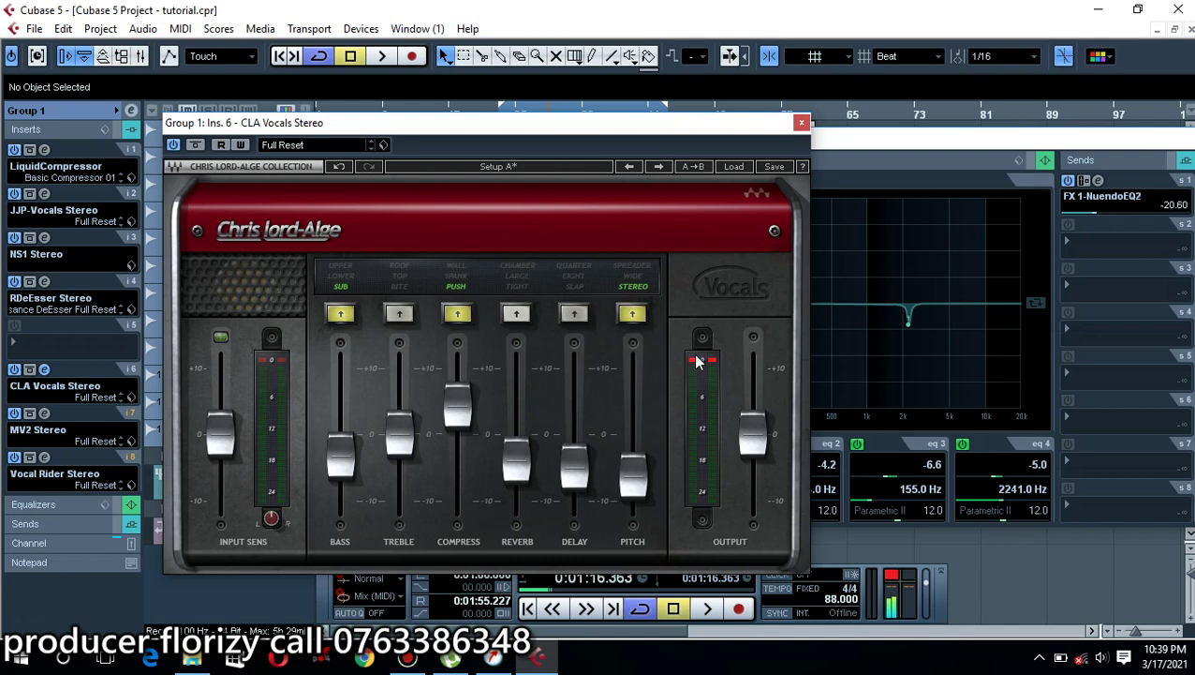
click(574, 313)
key(space)
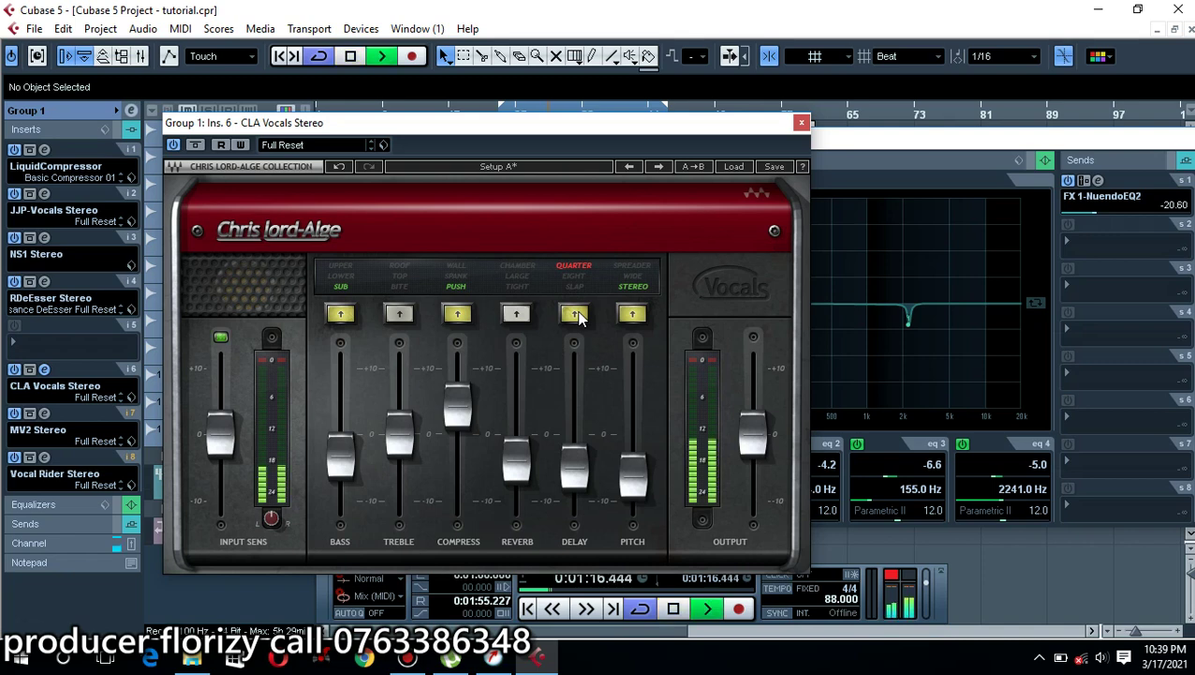
key(space)
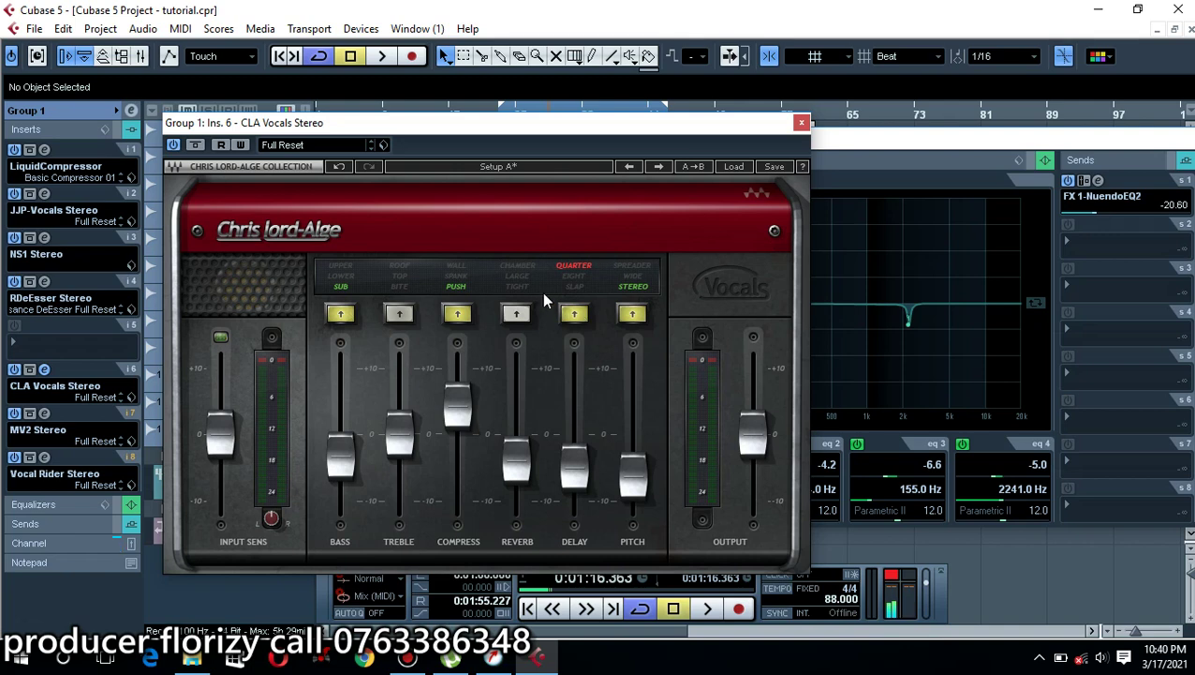
- Switch on the Large reverb in CLA Vocals, listen to it in playback, and close the plug-in window
click(518, 277)
click(523, 465)
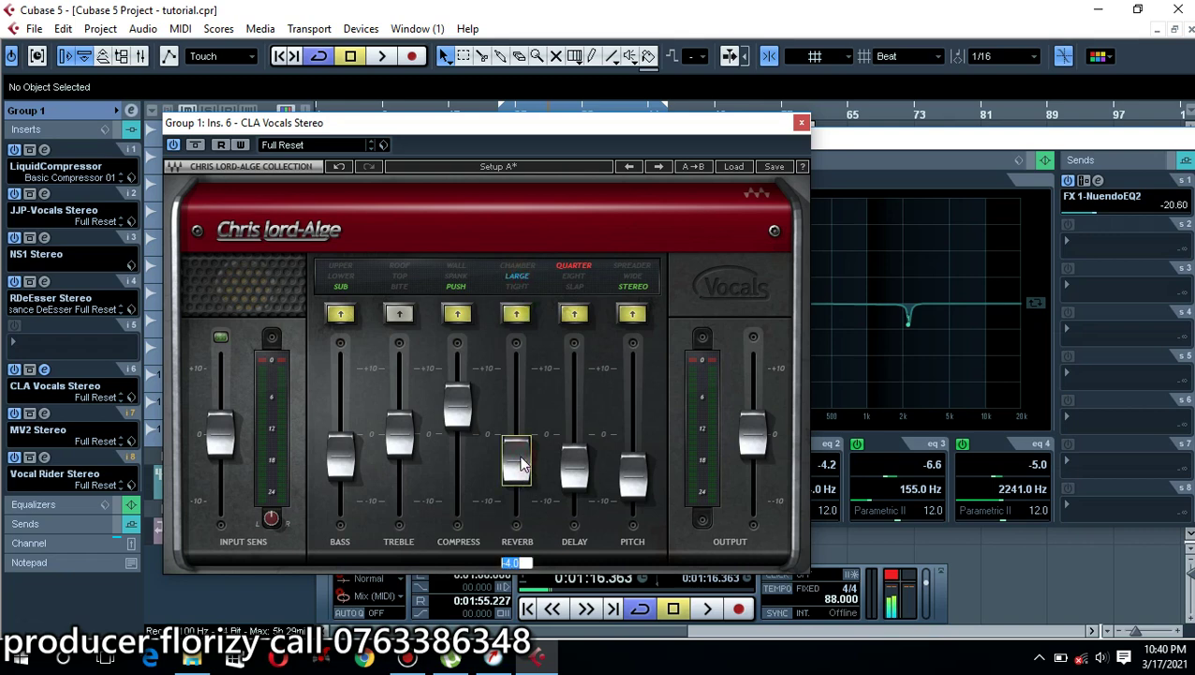
click(521, 463)
key(space)
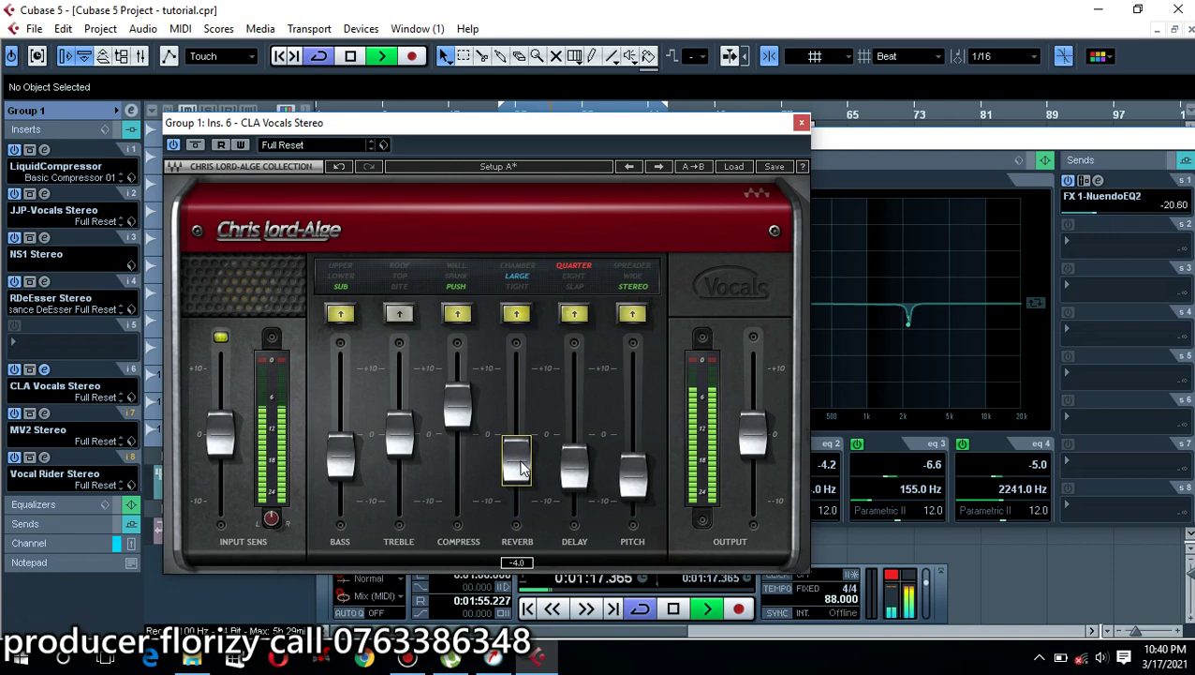
click(801, 123)
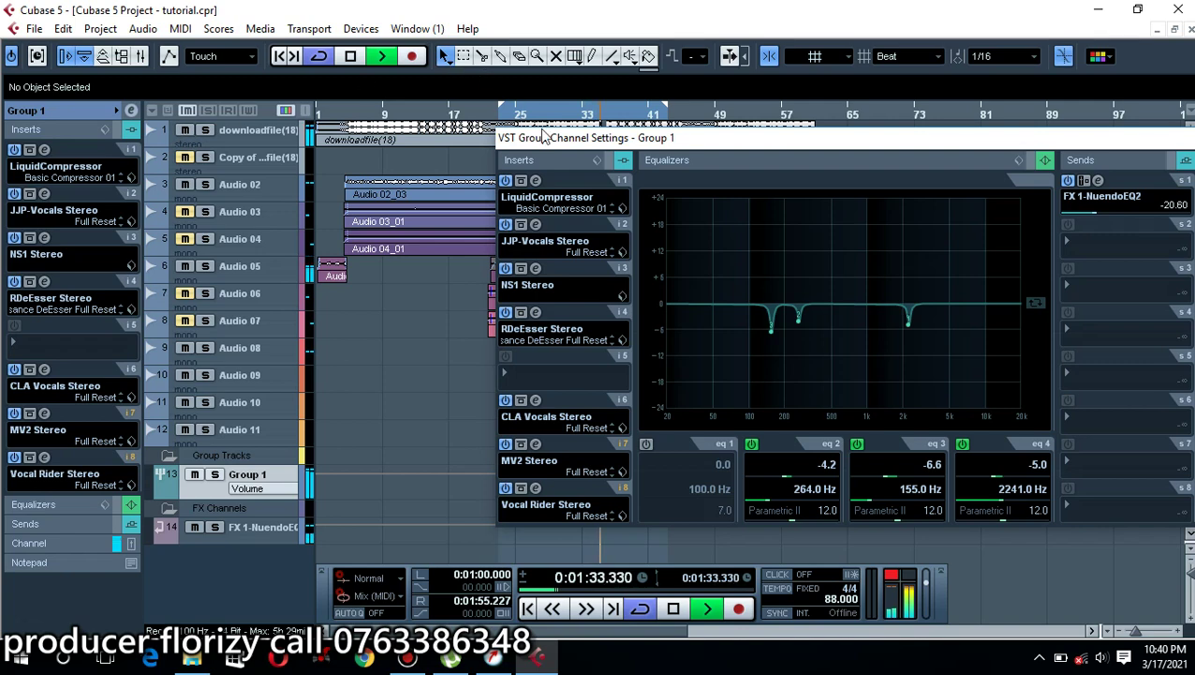
- Open Group 1's NS1 and RDeEsser windows, arrange them side by side to watch both during playback, and stop playback
click(536, 268)
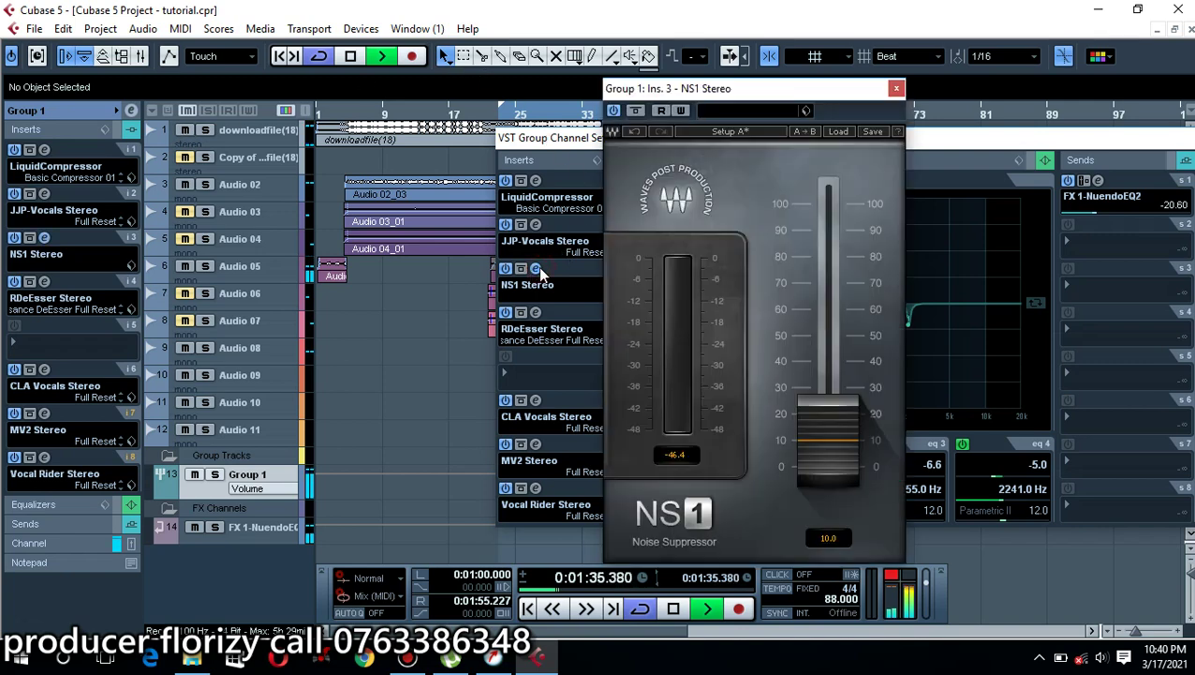
click(534, 312)
click(815, 152)
drag(790, 167, 404, 209)
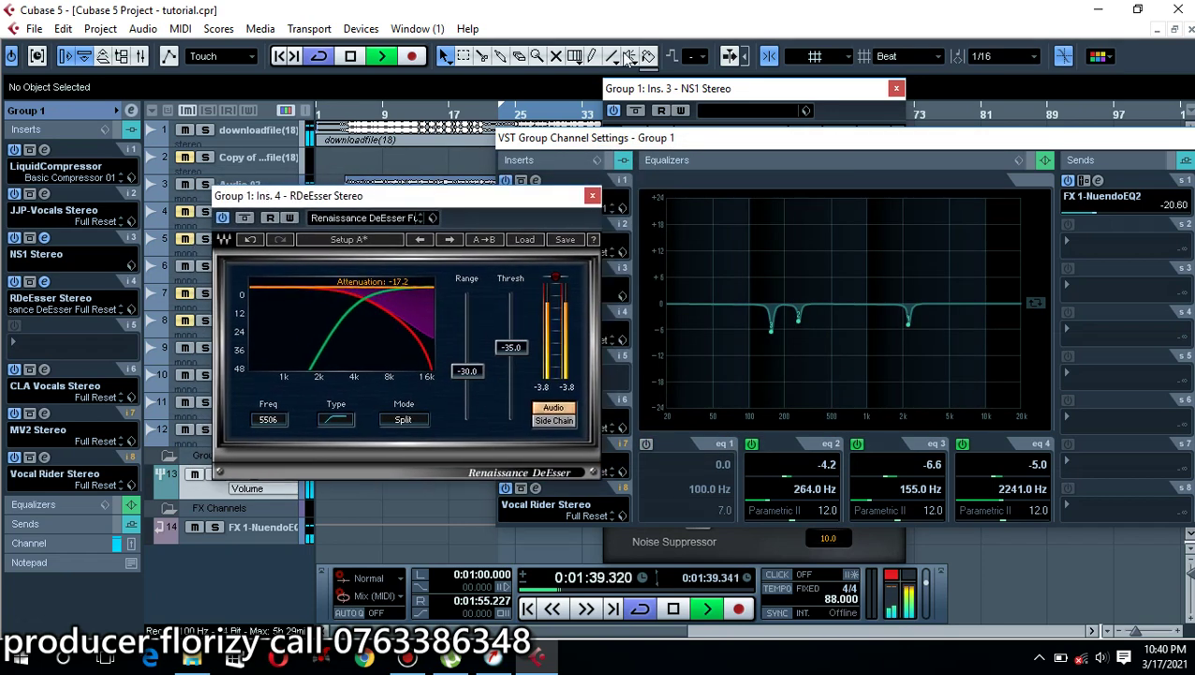
drag(671, 94, 682, 93)
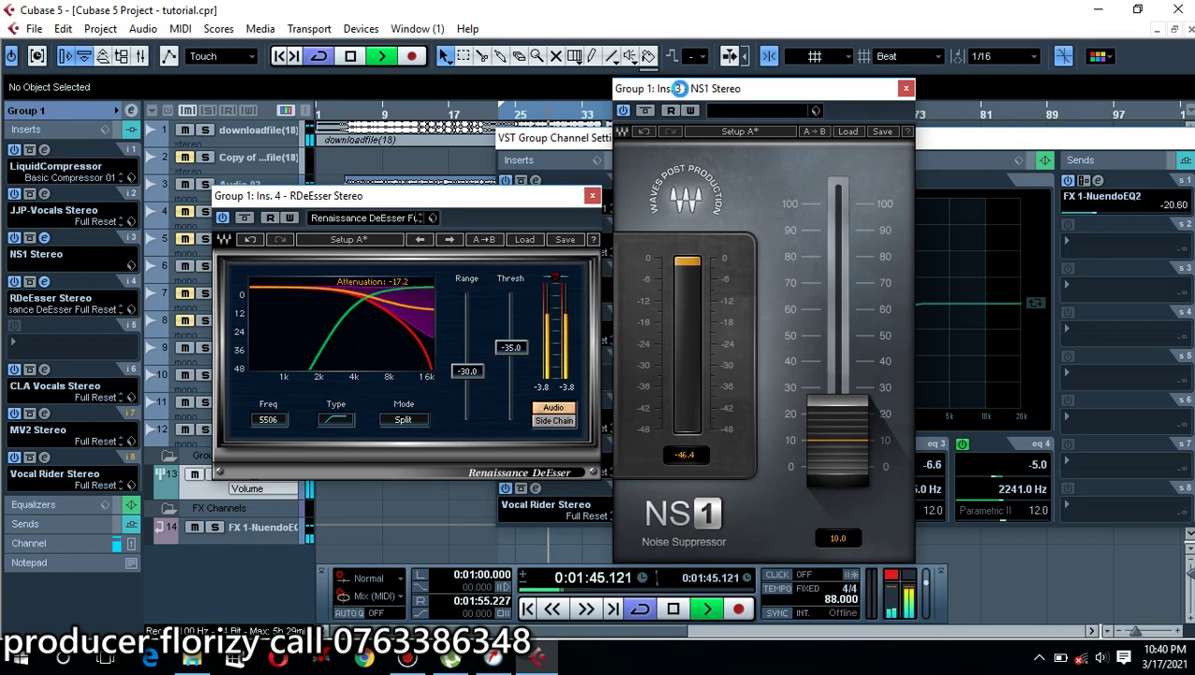
key(space)
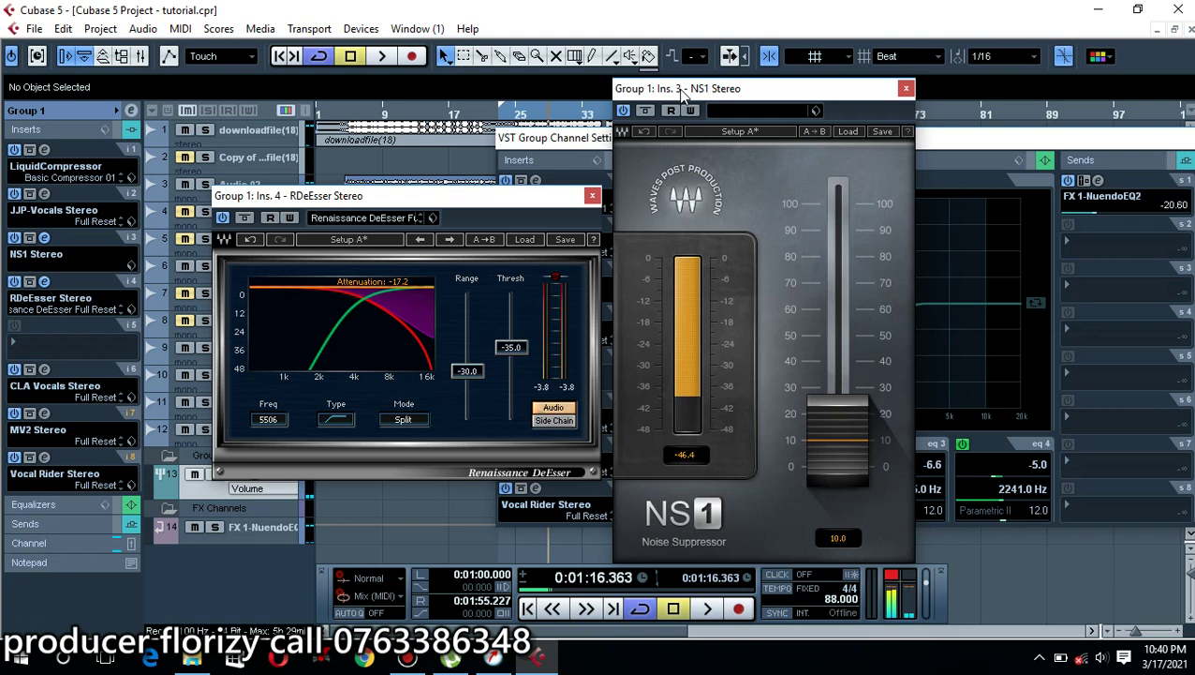